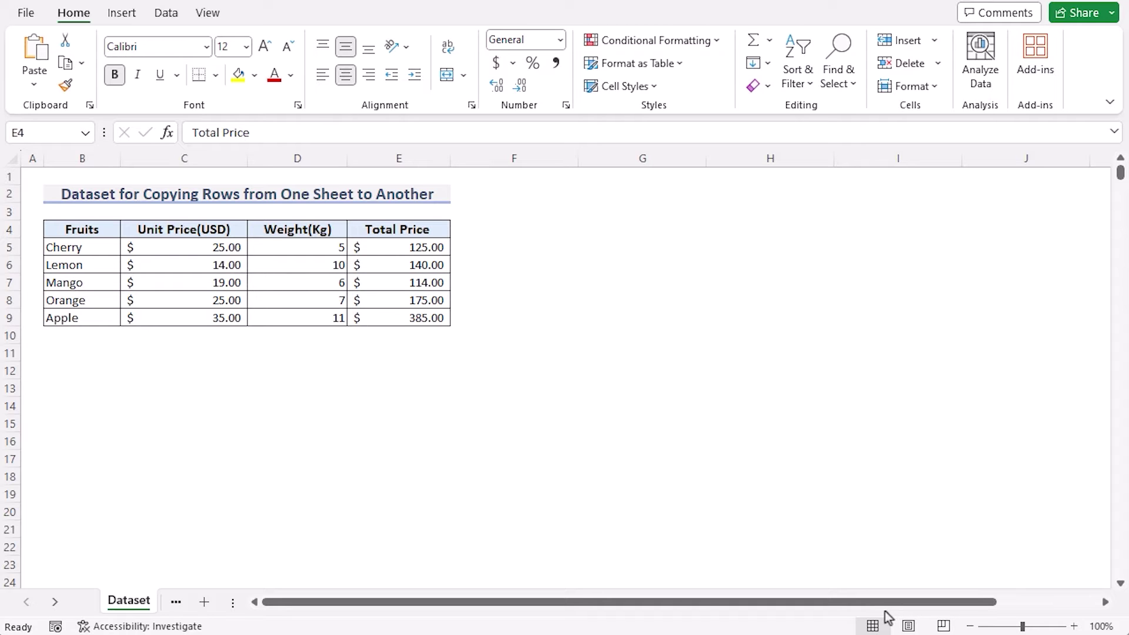
Review the Fruits, Unit Price(USD), Weight(Kg) and Total Price column headers on the Dataset sheet
left_click(297, 388)
left_click(110, 229)
left_click_drag(118, 231, 240, 233)
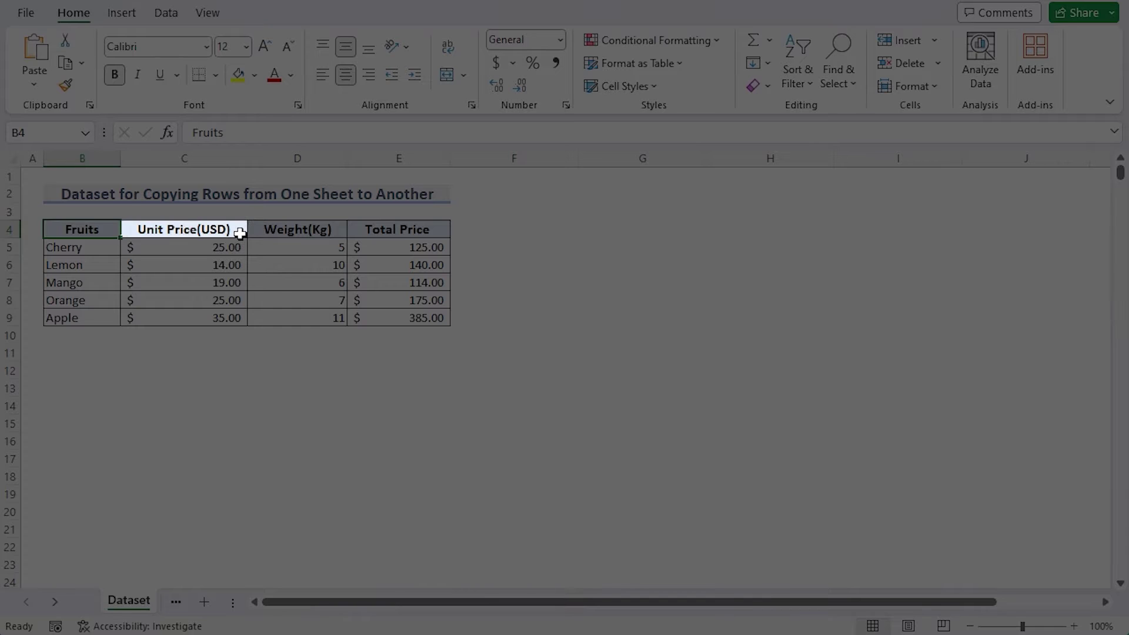
left_click(237, 229)
left_click(318, 228)
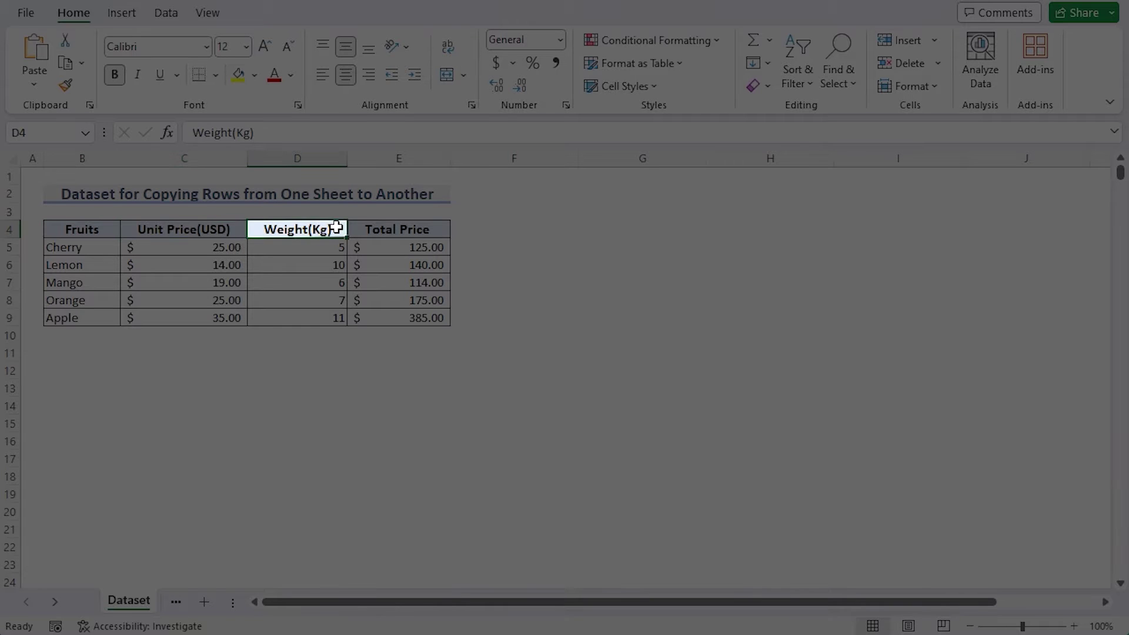
left_click(407, 229)
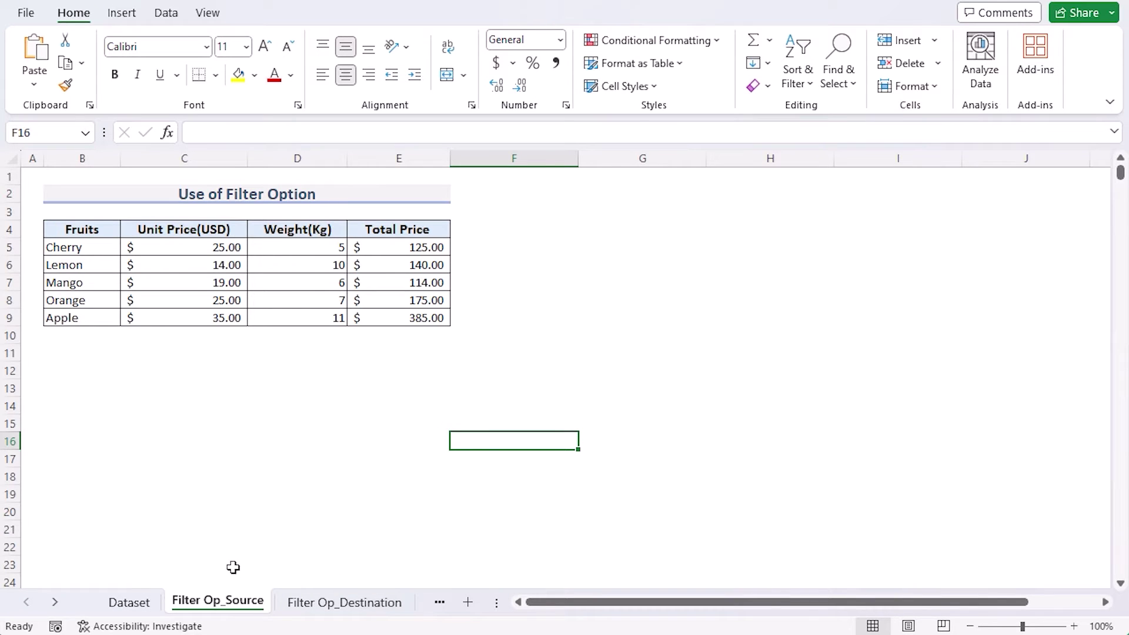
Check the Filter Op_Destination sheet, and return to the Filter Op_Source sheet
left_click(325, 609)
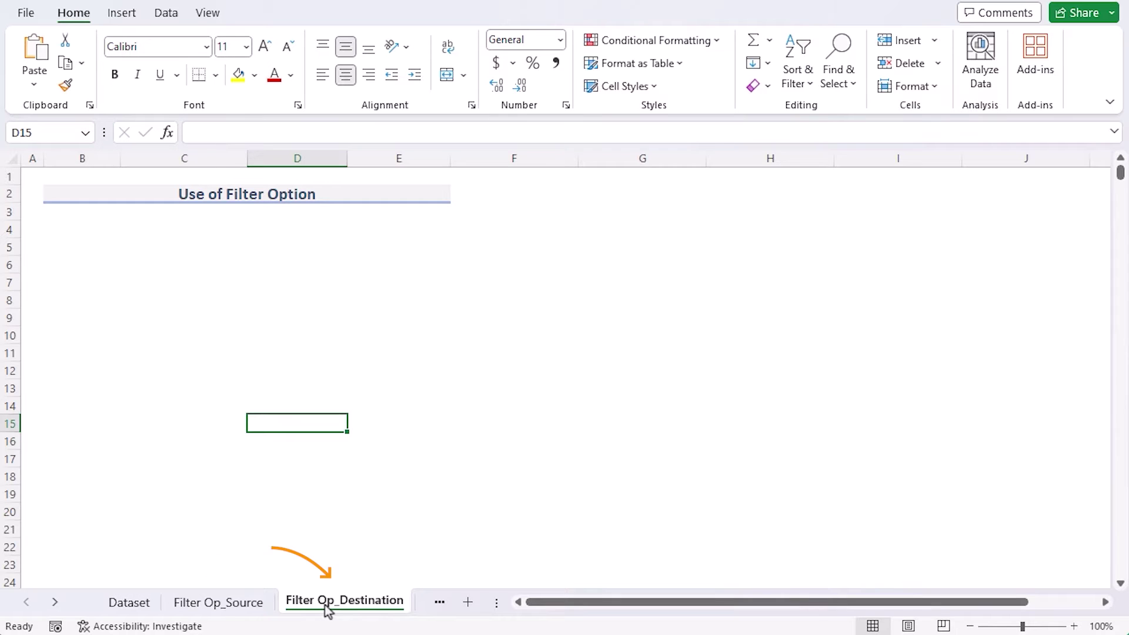
left_click(232, 606)
key("Up")
key("Up")
key("Up")
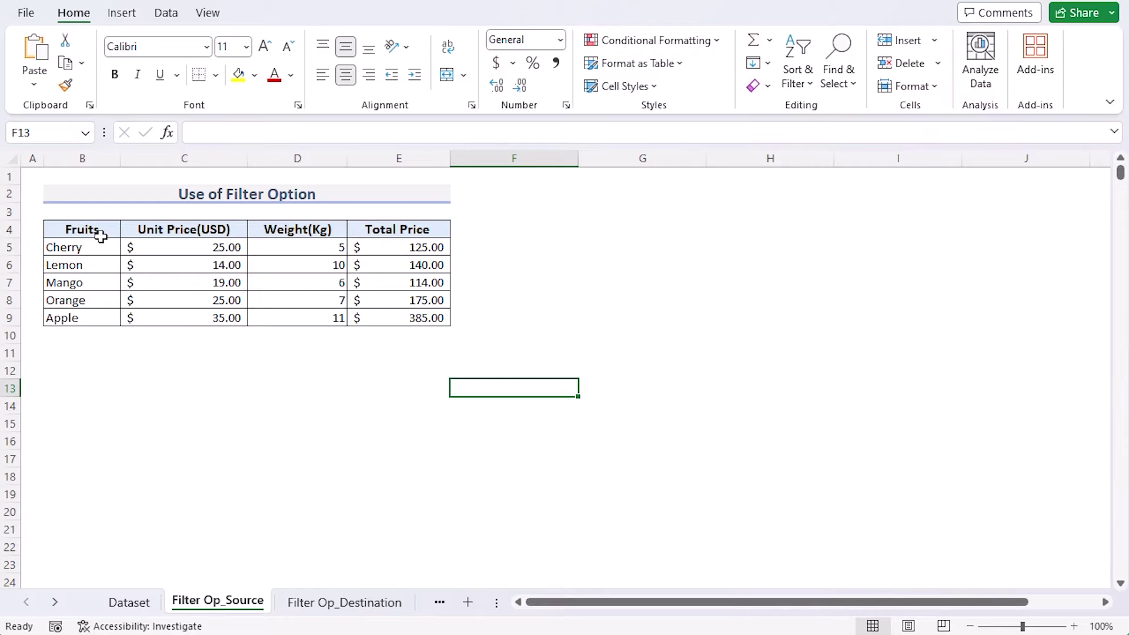
Select the whole fruit table starting at B4 on Filter Op_Source and turn on filtering for its headers
left_click(99, 233)
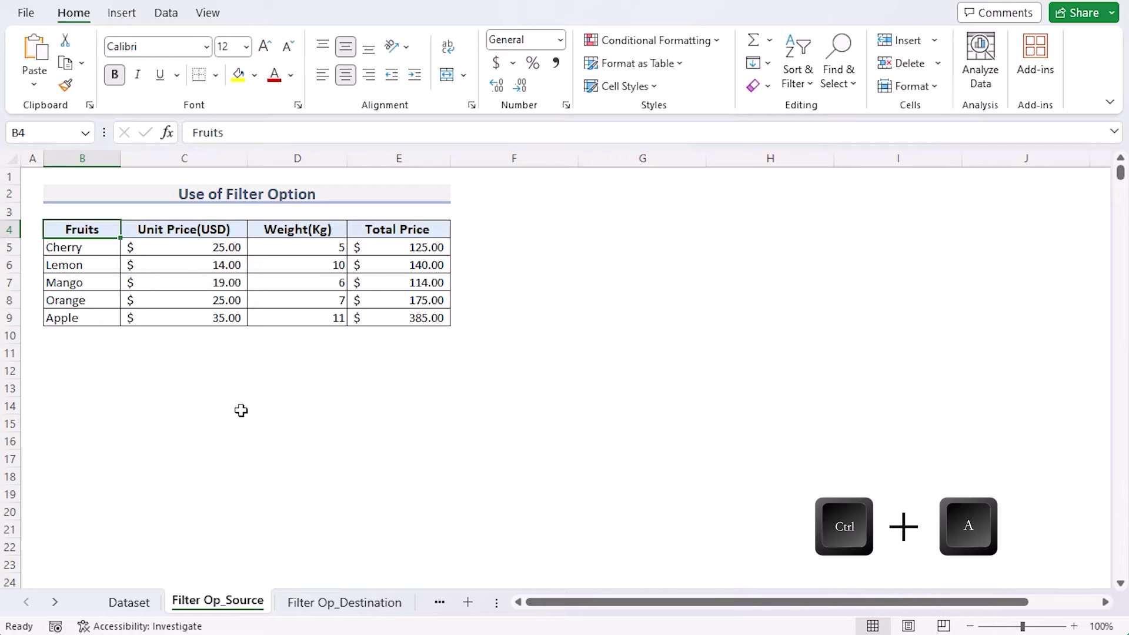
key("ctrl+a")
left_click(165, 14)
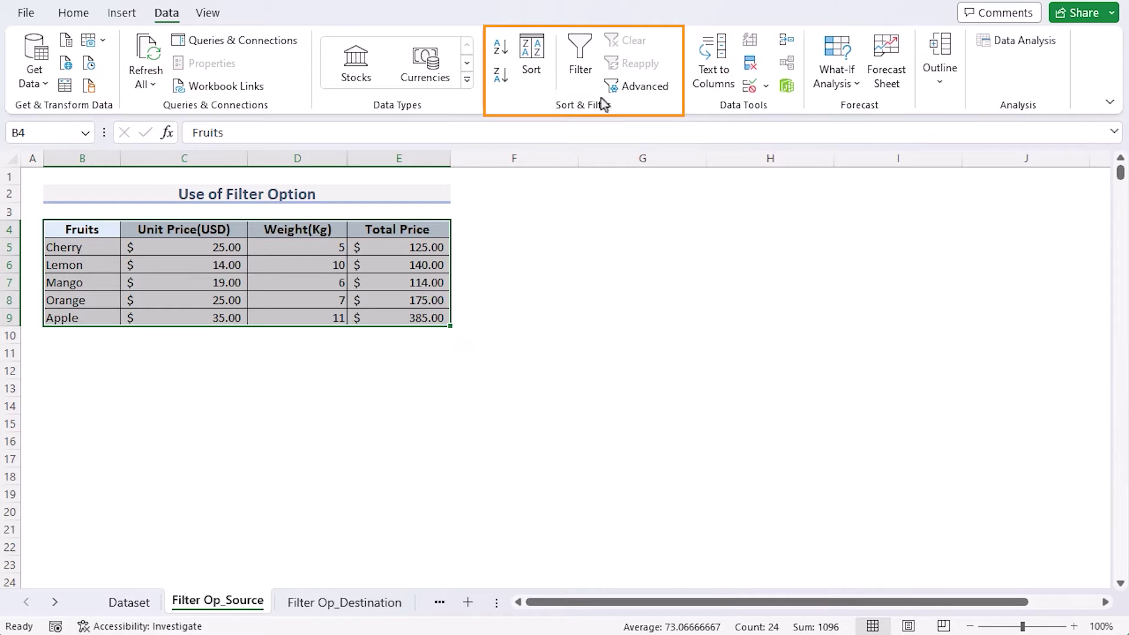
left_click(580, 61)
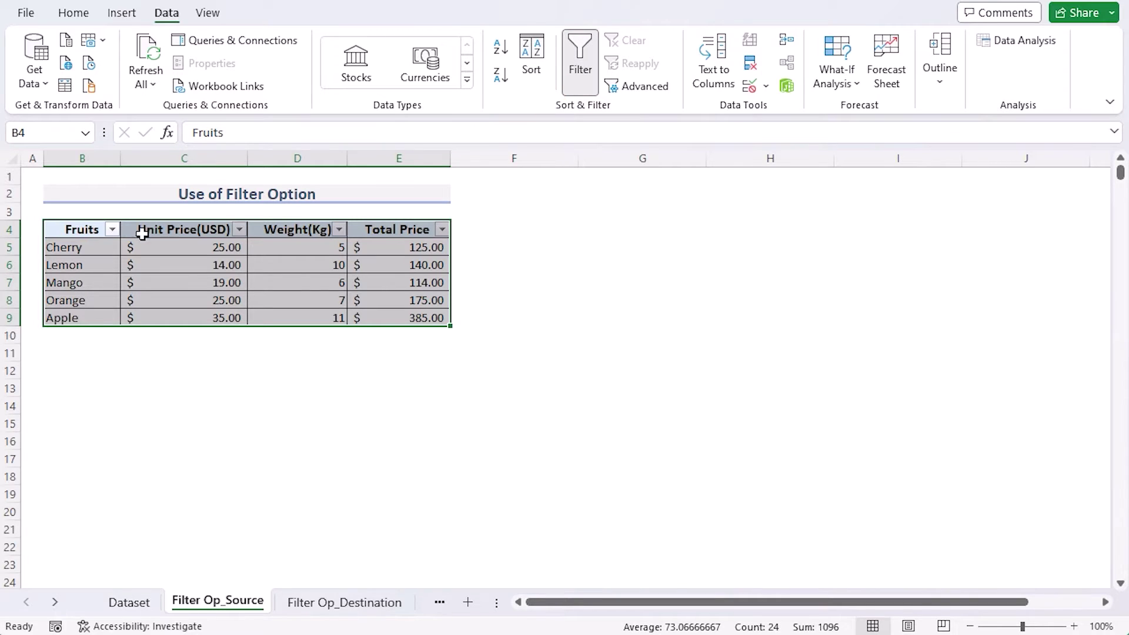
Filter the Fruits column to exclude Mango and Orange
left_click(113, 231)
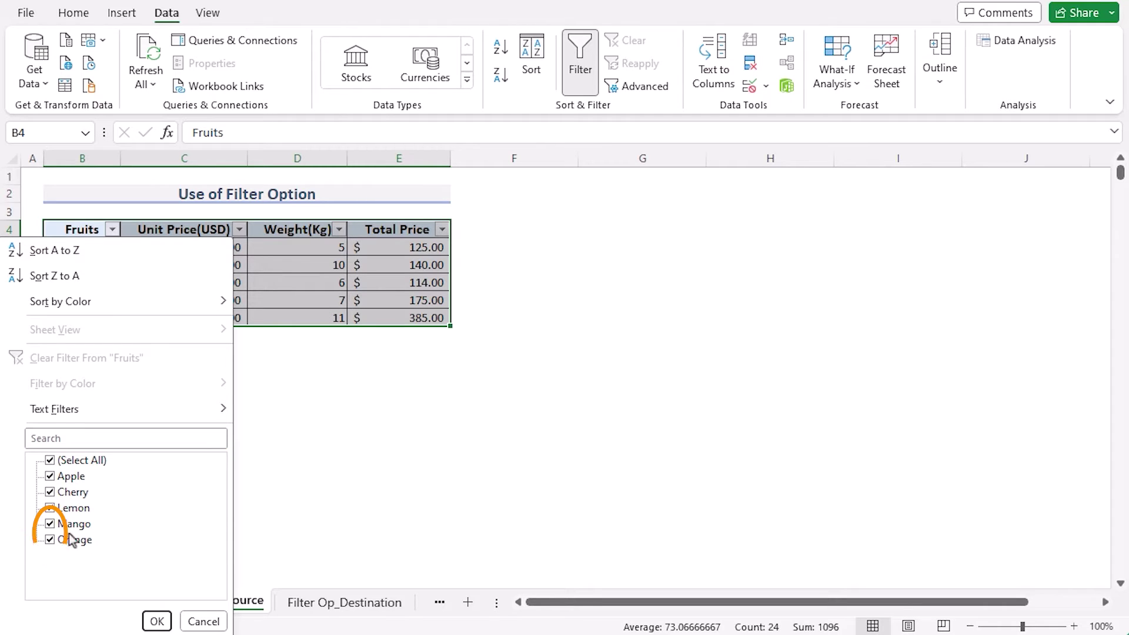
left_click(50, 540)
left_click(51, 524)
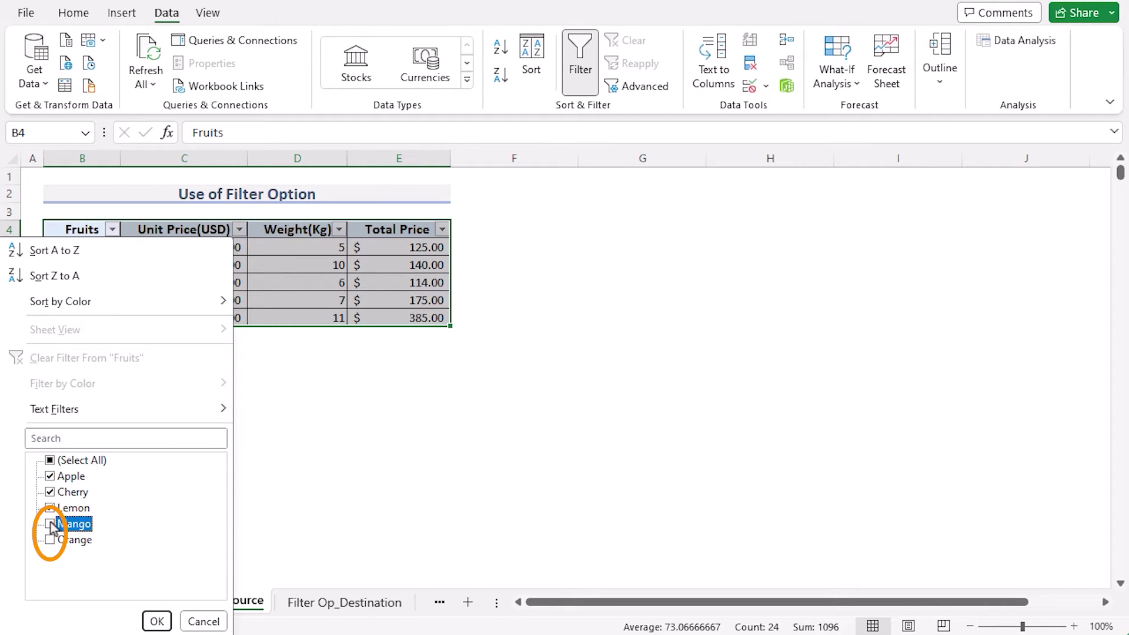
left_click(157, 622)
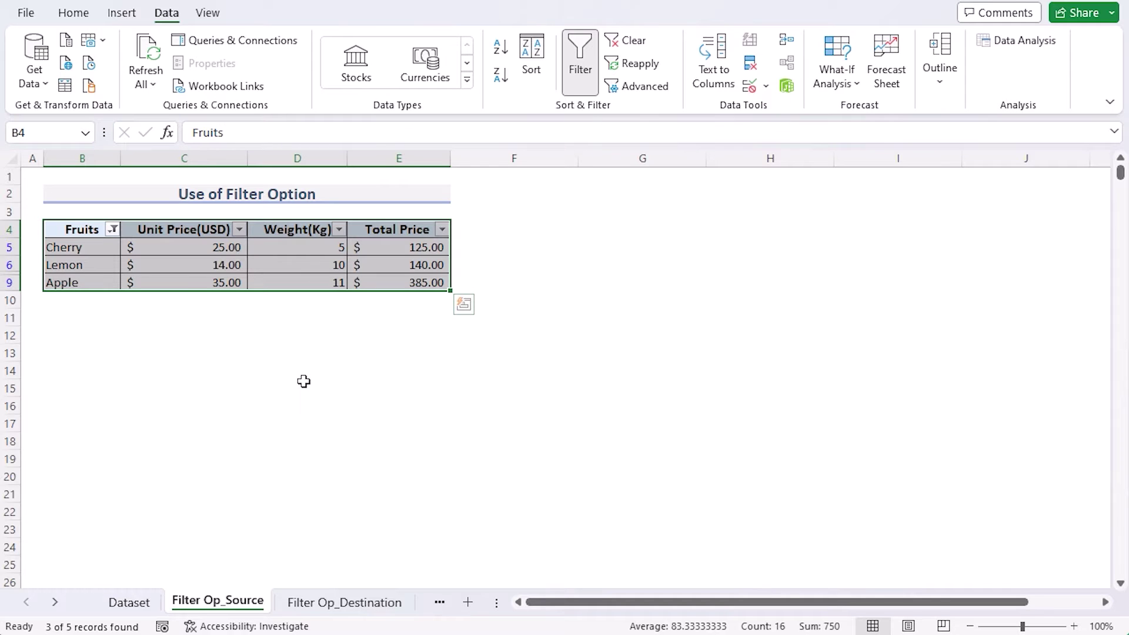
Copy the filtered table and paste it at cell B4 of the Filter Op_Destination sheet
key("ctrl+c")
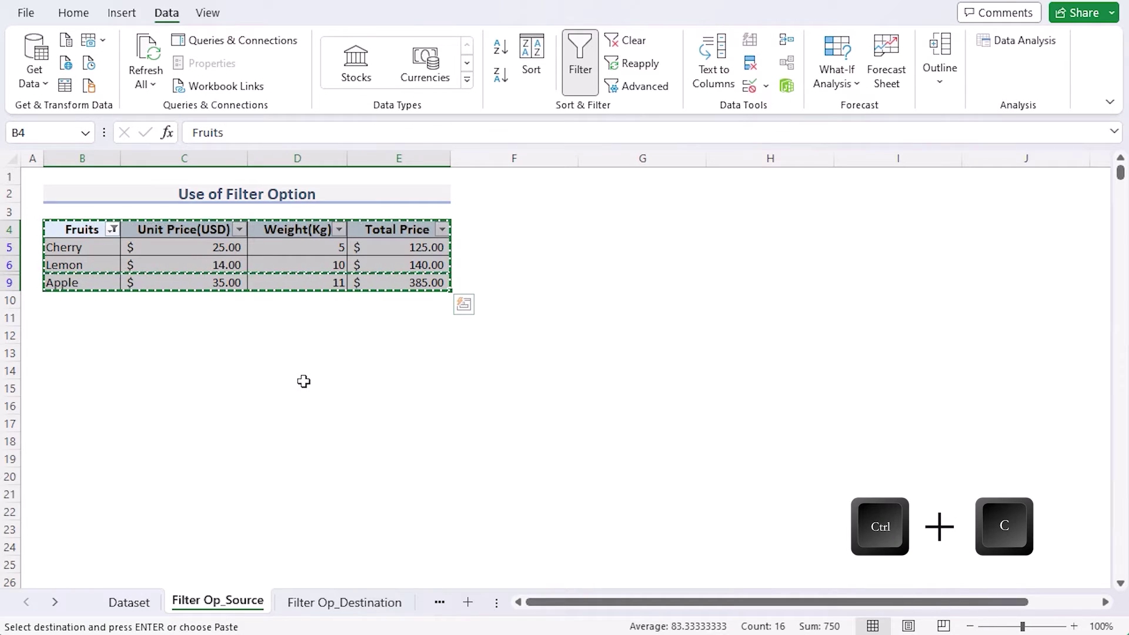
left_click(329, 606)
left_click(65, 230)
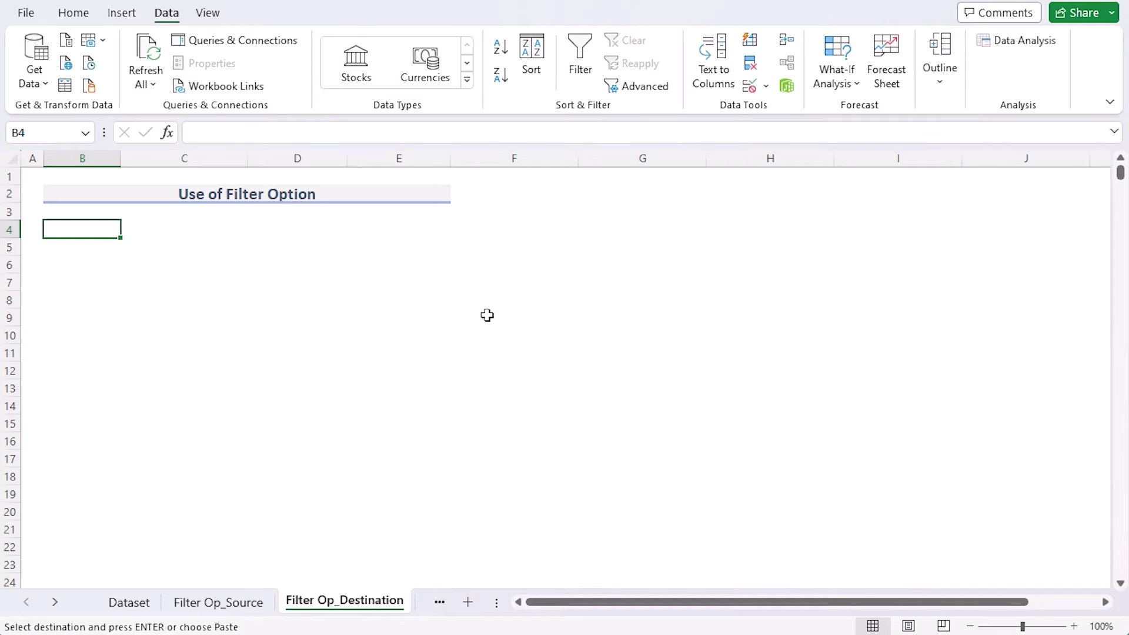
key("ctrl+v")
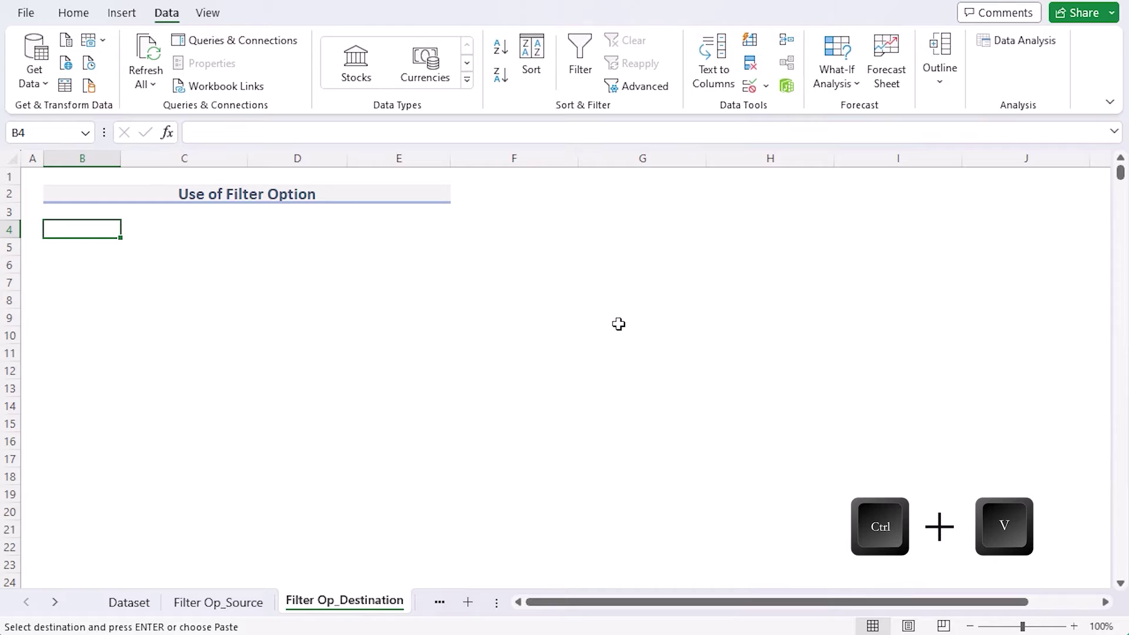
key("ctrl+v")
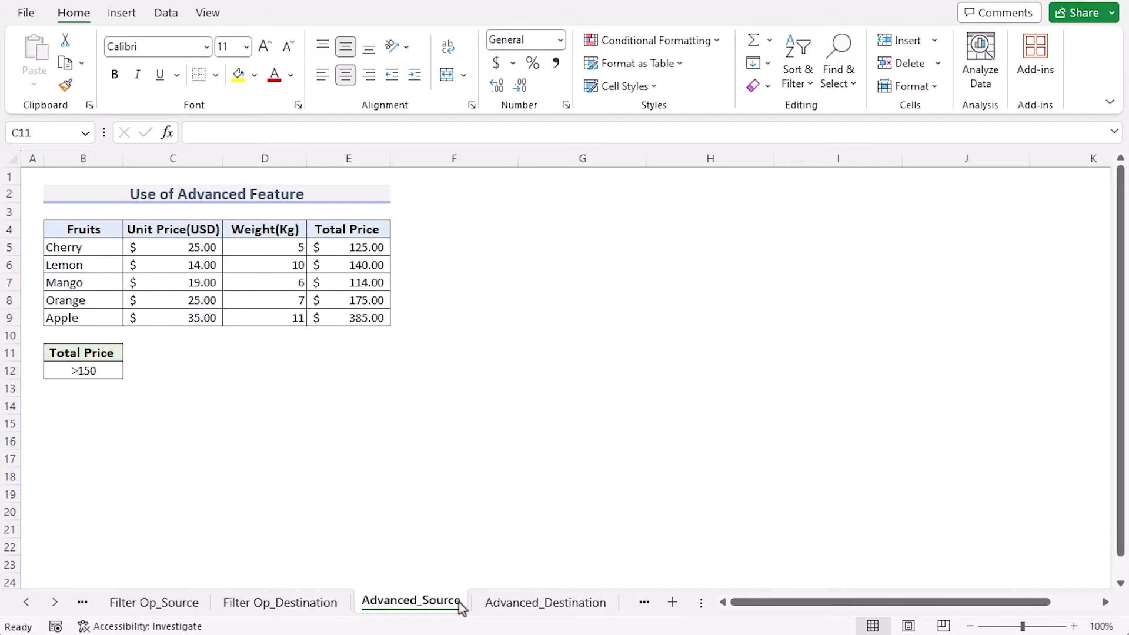
Review the fruit table and the Total Price criteria range B11:B12 on the Advanced_Source sheet
left_click(72, 226)
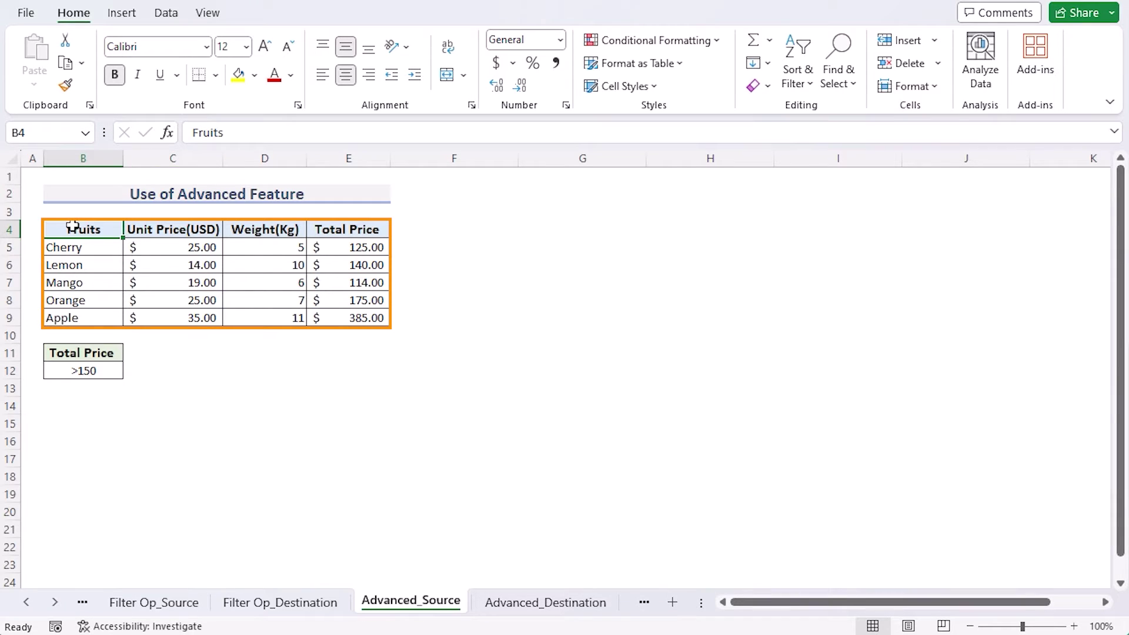
left_click(109, 353)
left_click_drag(109, 353, 108, 370)
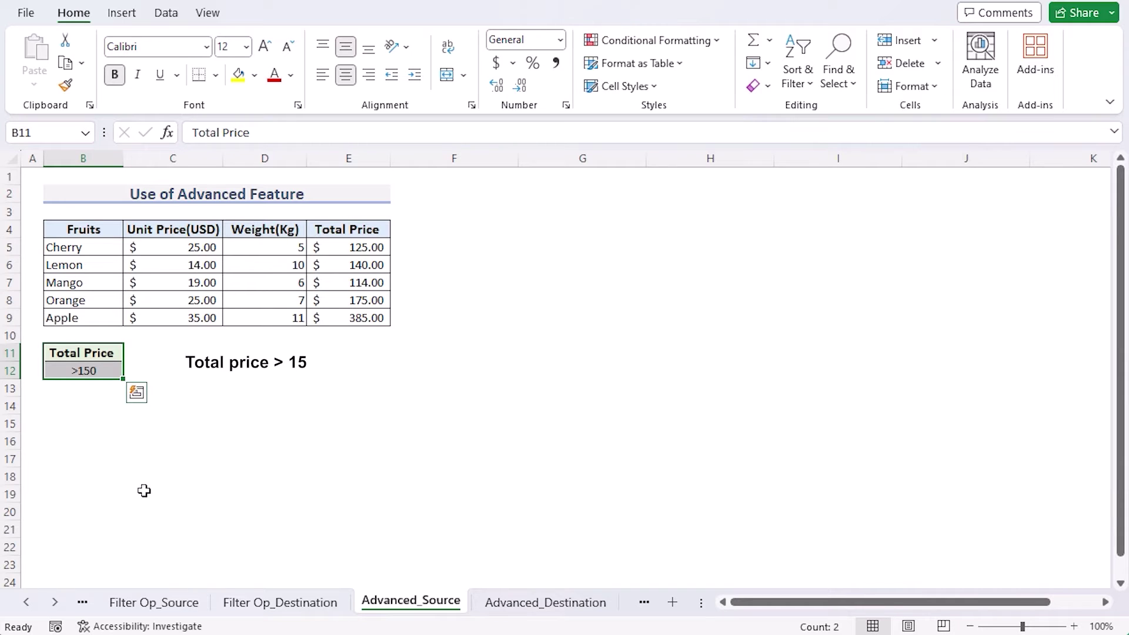
Start an Advanced Filter from cell B4 of the Advanced_Destination sheet, set to copy to another location
left_click(507, 600)
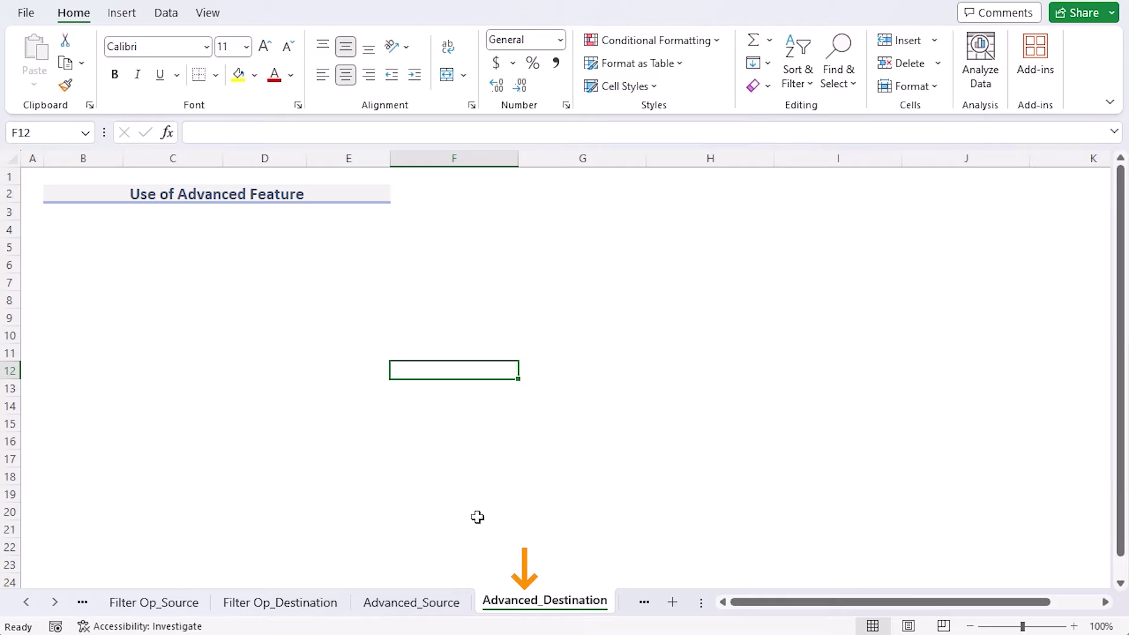
left_click(67, 231)
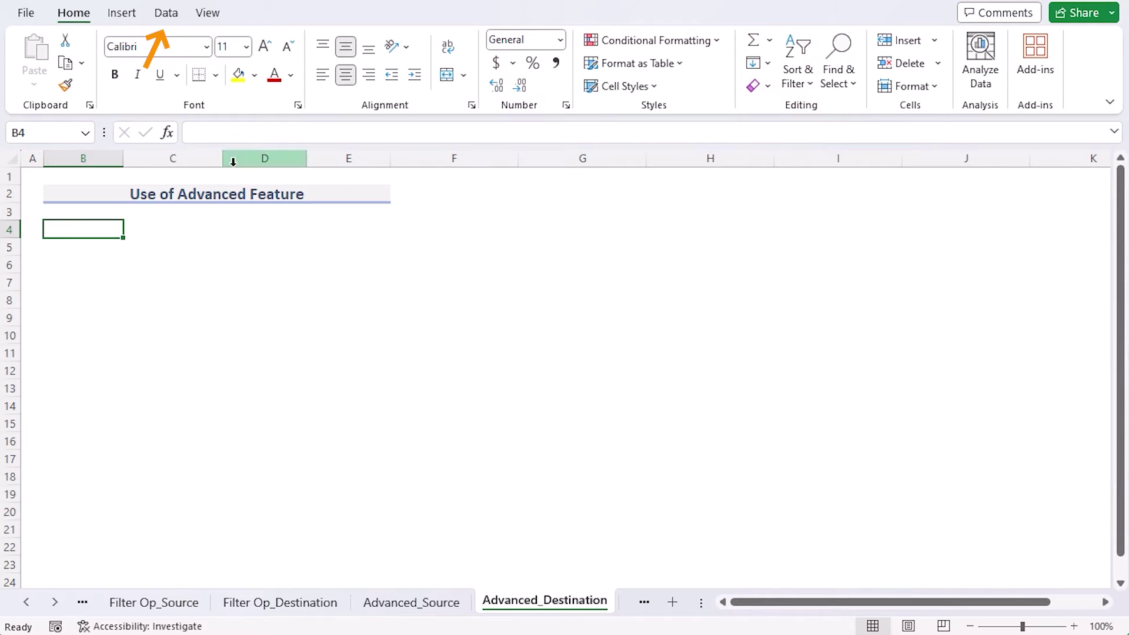
left_click(169, 18)
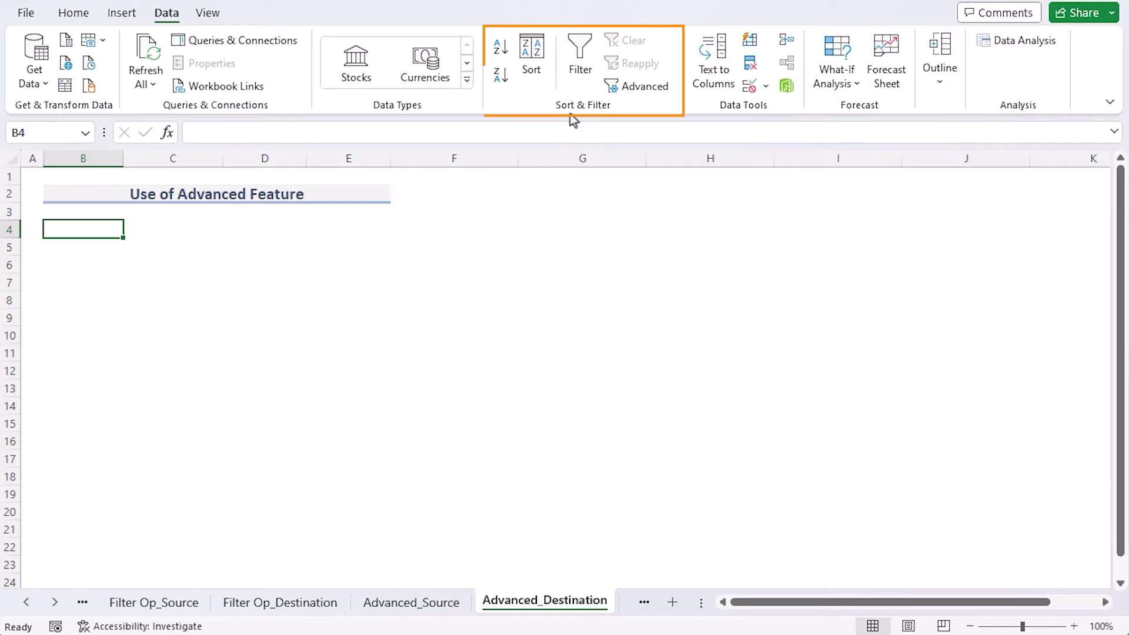
left_click(639, 90)
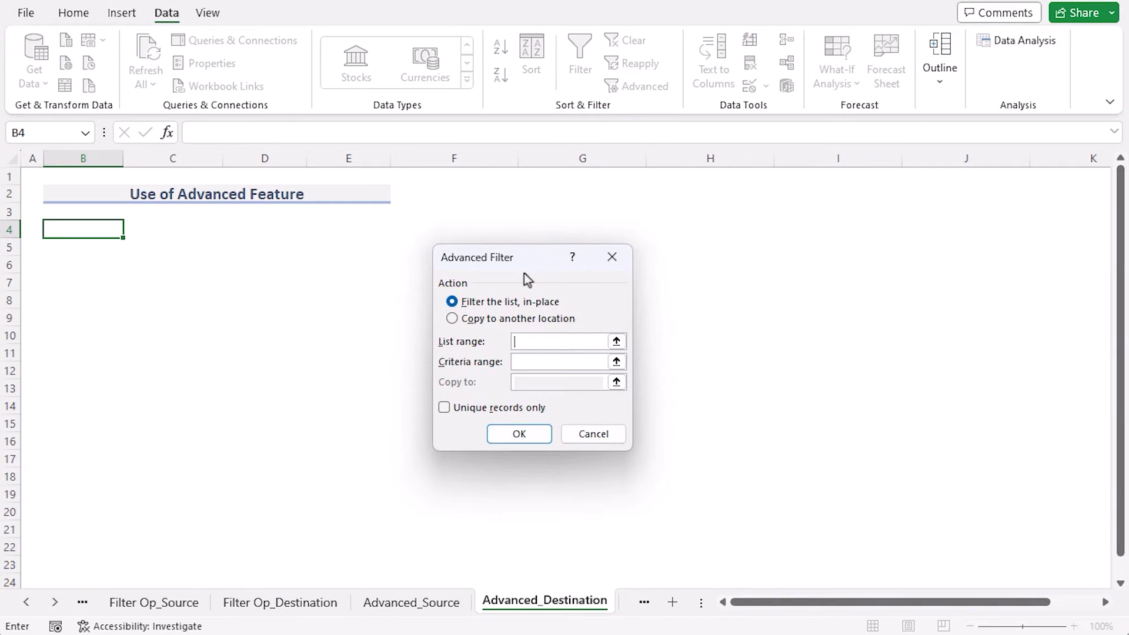
left_click(452, 320)
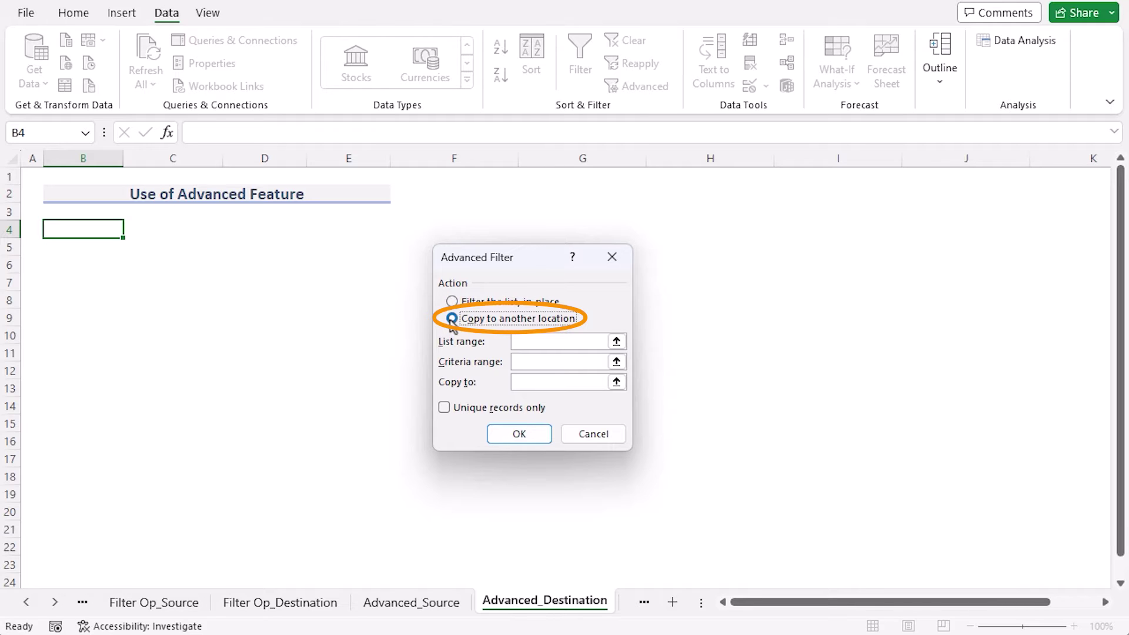
Set the Advanced Filter list range to B4:E9 on the Advanced_Source sheet
left_click(515, 344)
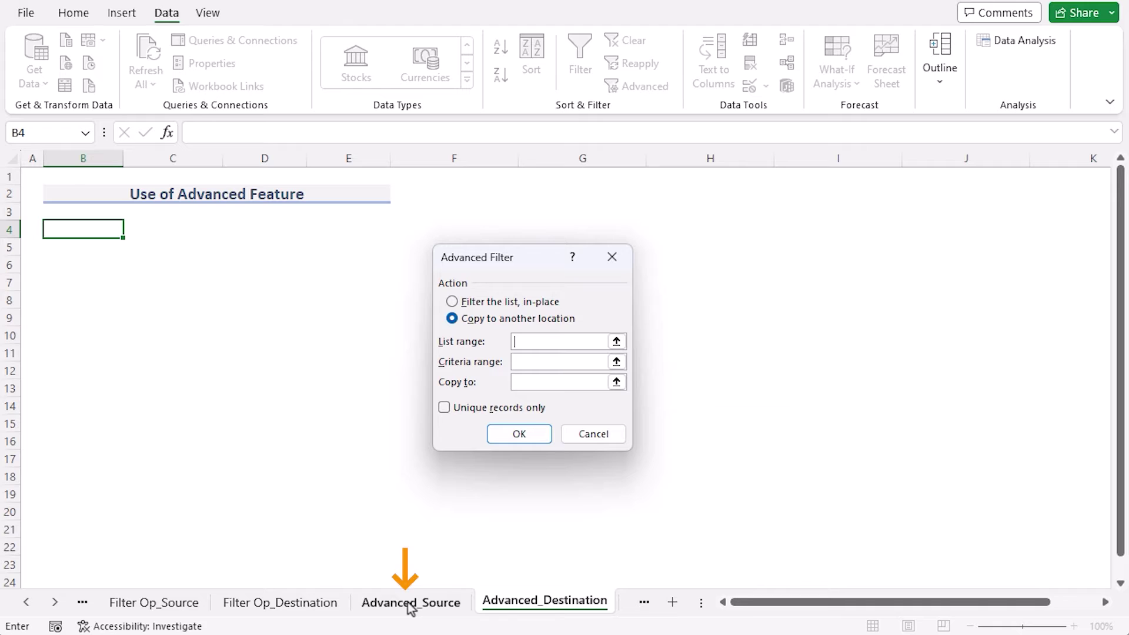
left_click(410, 603)
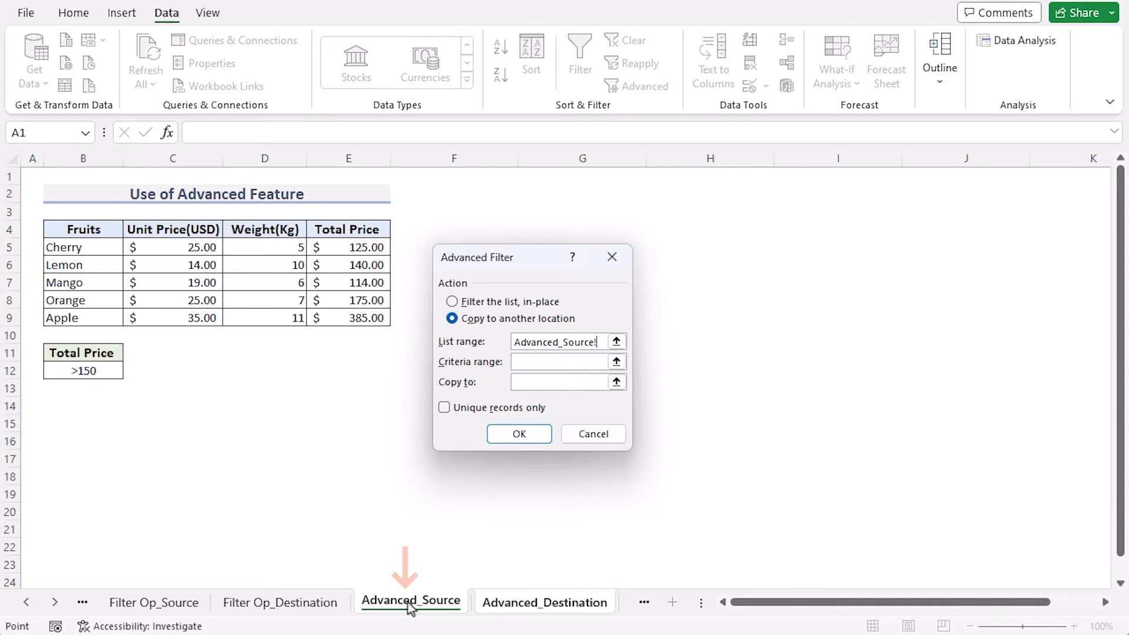
left_click(110, 229)
left_click(335, 318, "shift")
Set the criteria range to B11:B12 on the Advanced_Source sheet
left_click(545, 363)
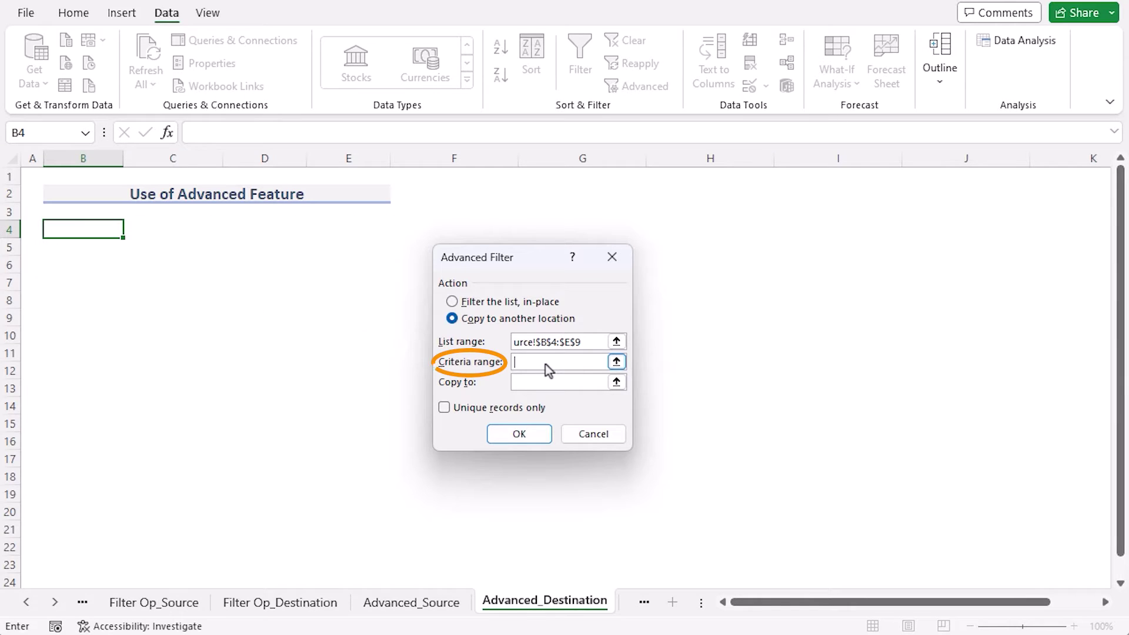
left_click(424, 606)
left_click_drag(88, 353, 103, 370)
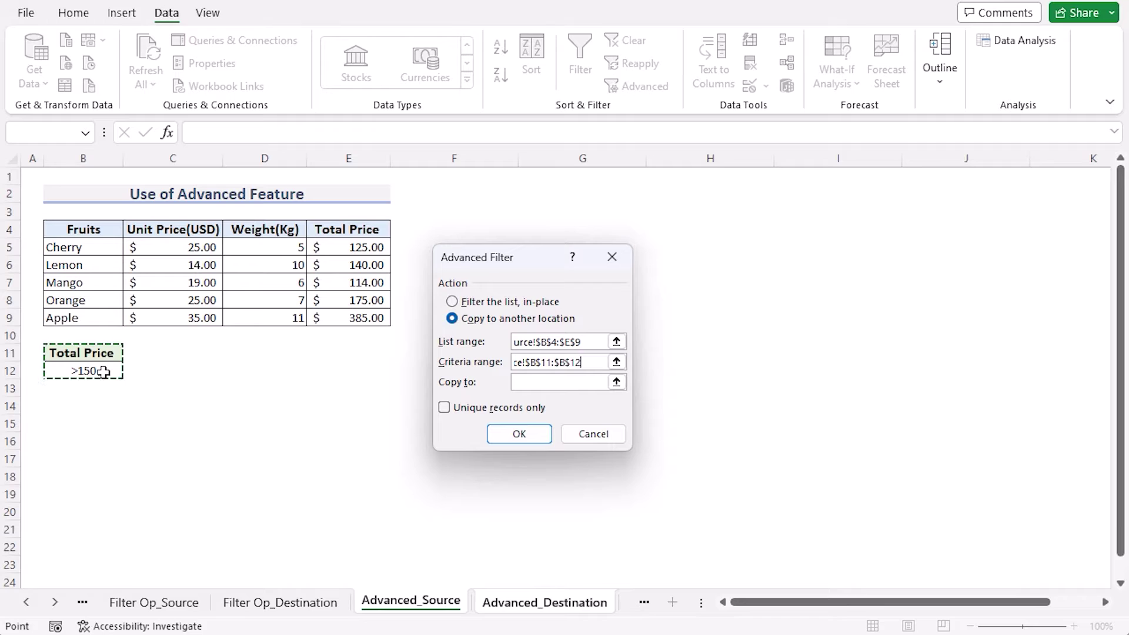
Set the copy destination to cell B4 of Advanced_Destination and run the Advanced Filter
left_click(520, 383)
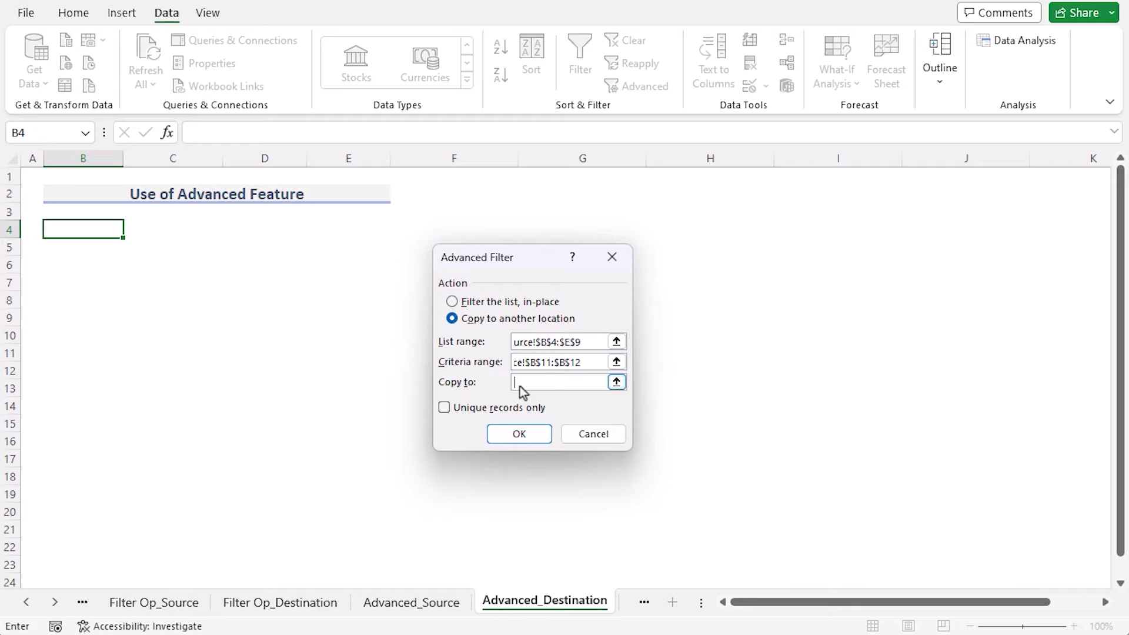
left_click(75, 234)
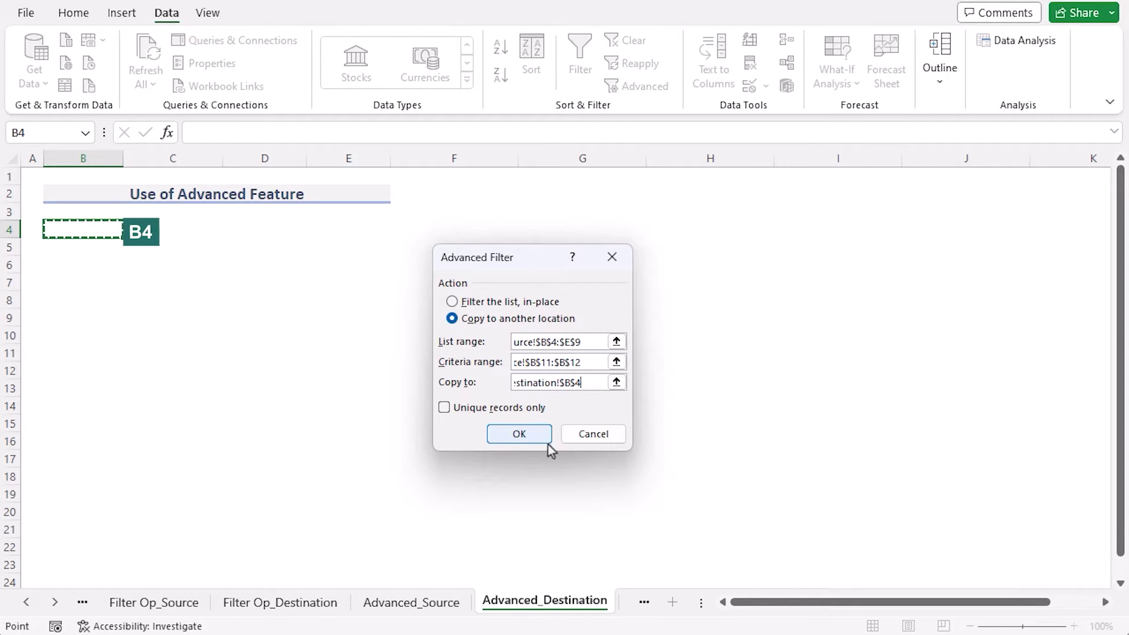
left_click(531, 434)
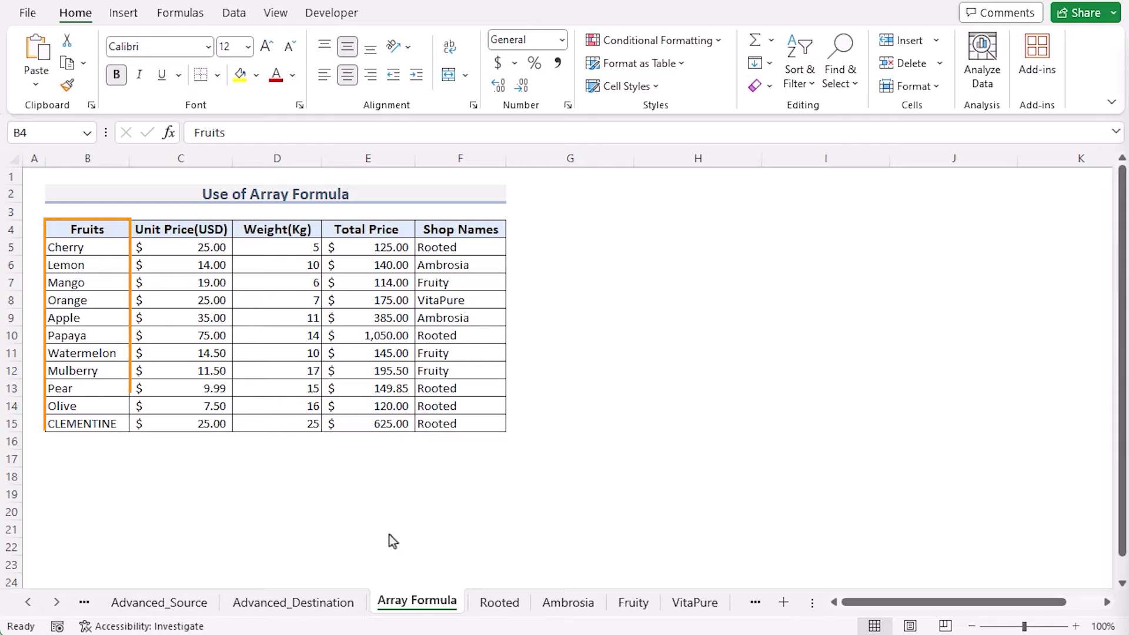
Examine the column headers and Shop Names column on Array Formula, plus the Rooted, Ambrosia, Fruity and VitaPure sheets
left_click(160, 232)
left_click(262, 232)
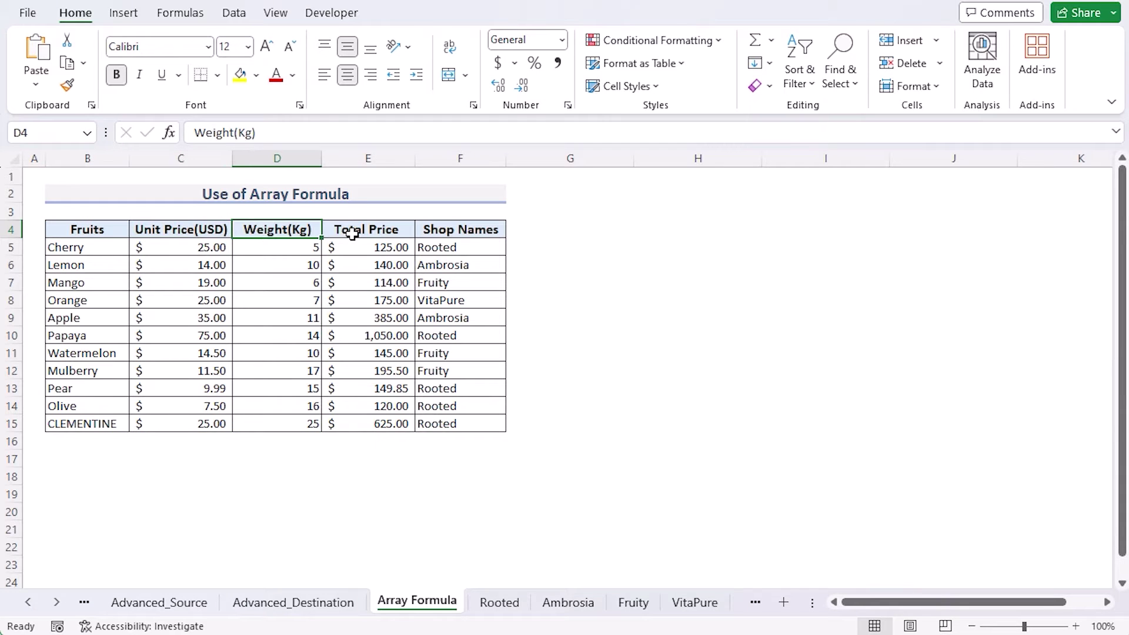
left_click(350, 232)
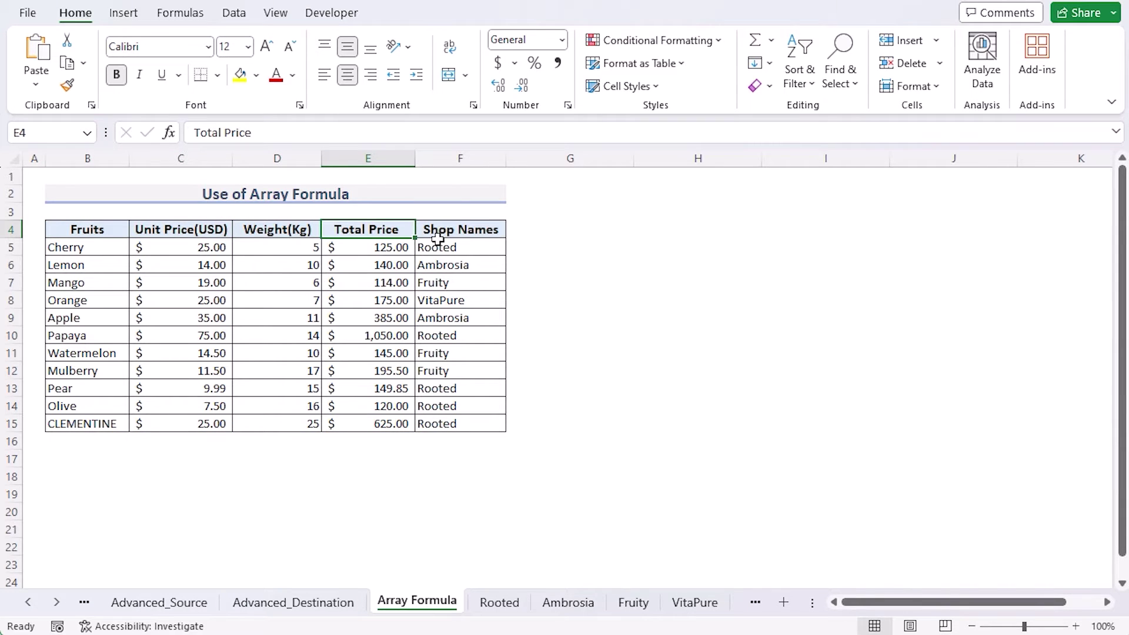
left_click(471, 160)
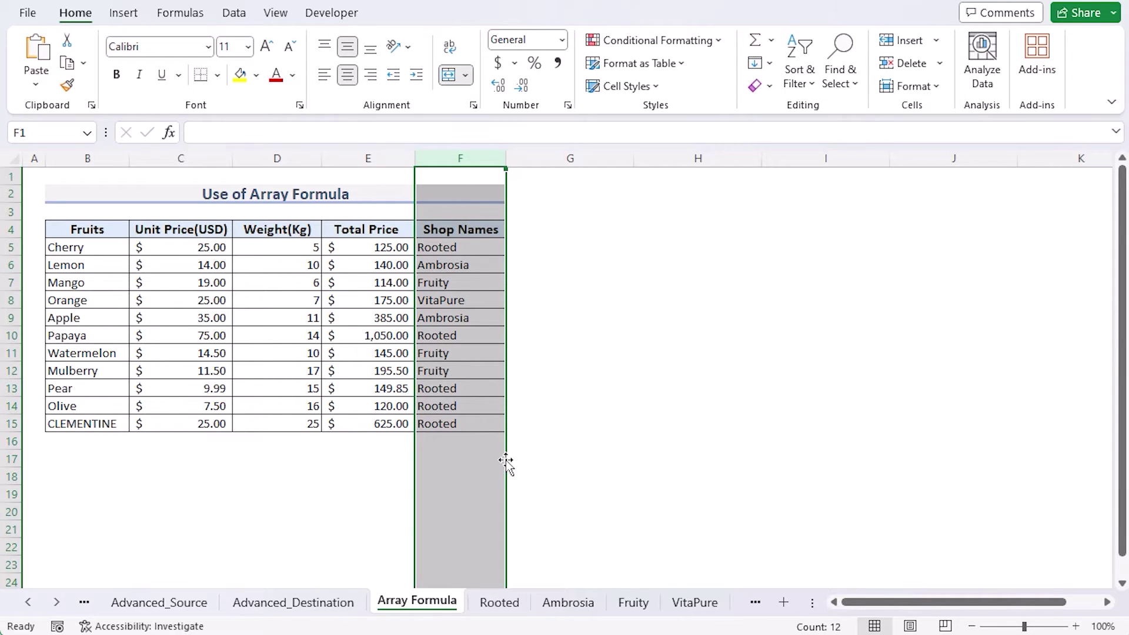
left_click(517, 612)
left_click(559, 606)
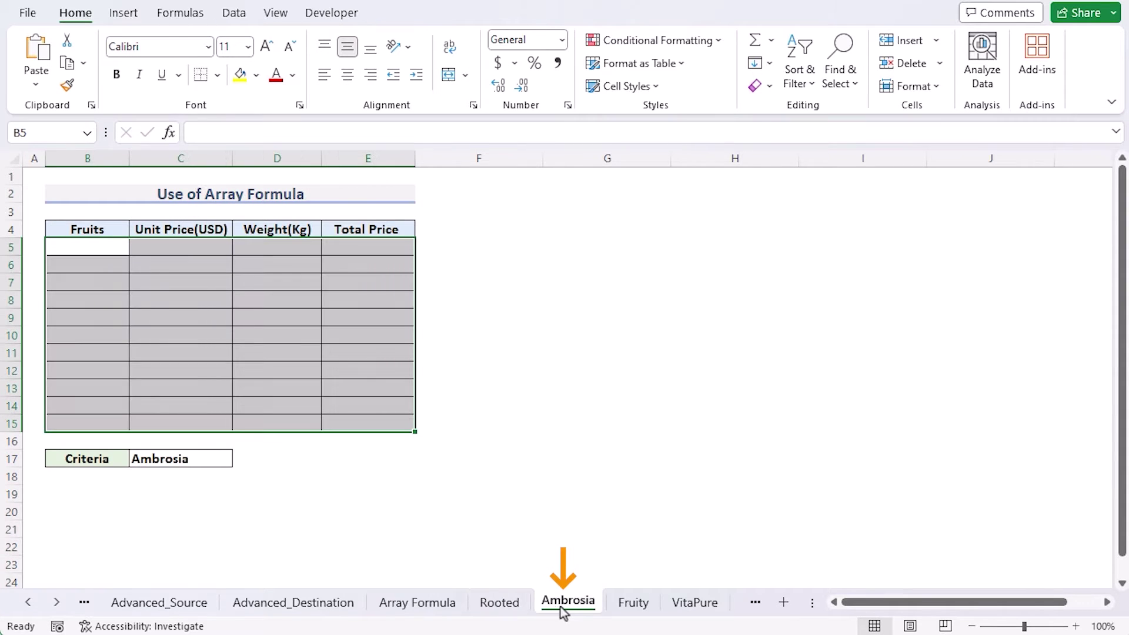
left_click(633, 604)
left_click(695, 606)
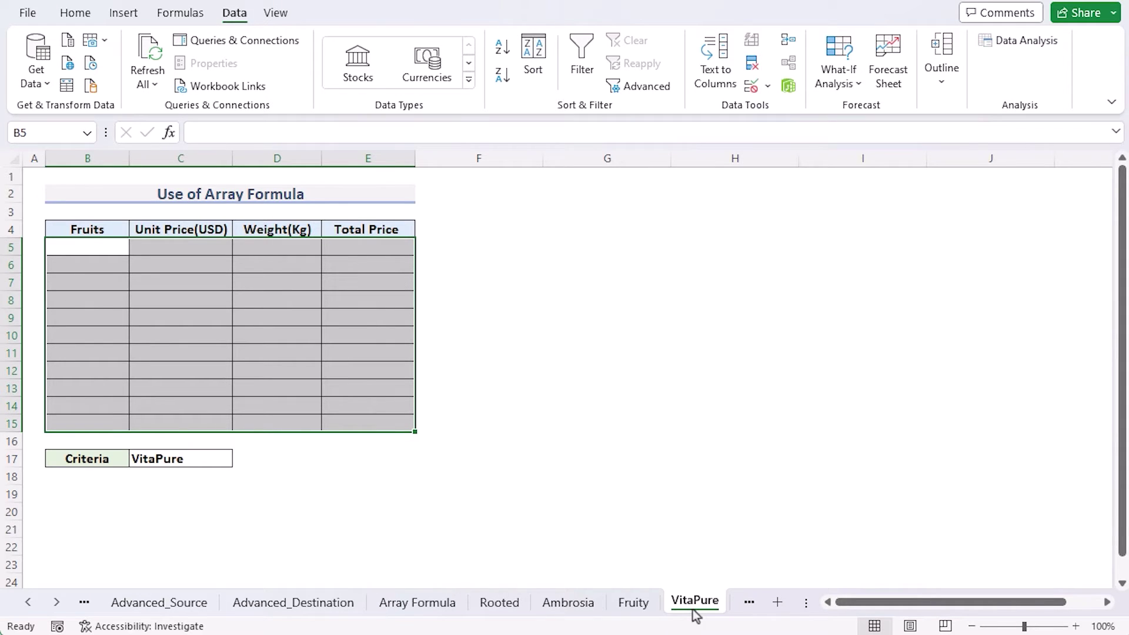
left_click(450, 612)
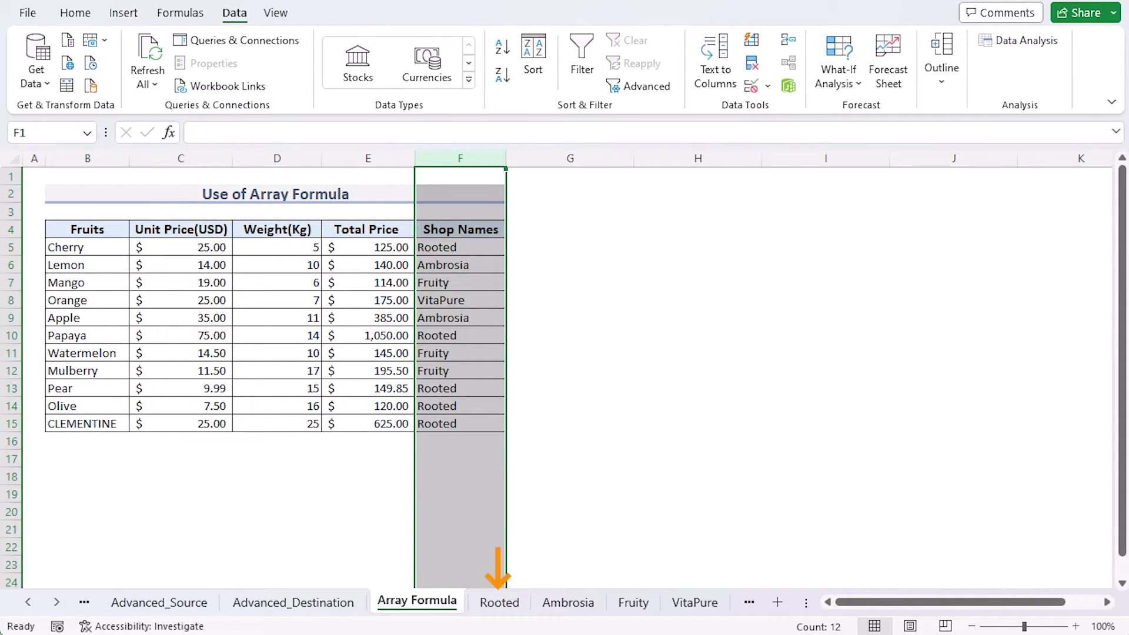
Paste =IFERROR(INDEX('Array Formula'!$A$5:$E$101,SMALL(IF('Array Formula'!$F$5:$F$101=$C$17,ROW('Array Formula'!$A$5:$B$101)-ROW('Array Formula'!$B$5)+1),ROWS('Array Formula'!$A$5:$B5)),COLUMN()),"") into B5 on the Rooted sheet
left_click(500, 603)
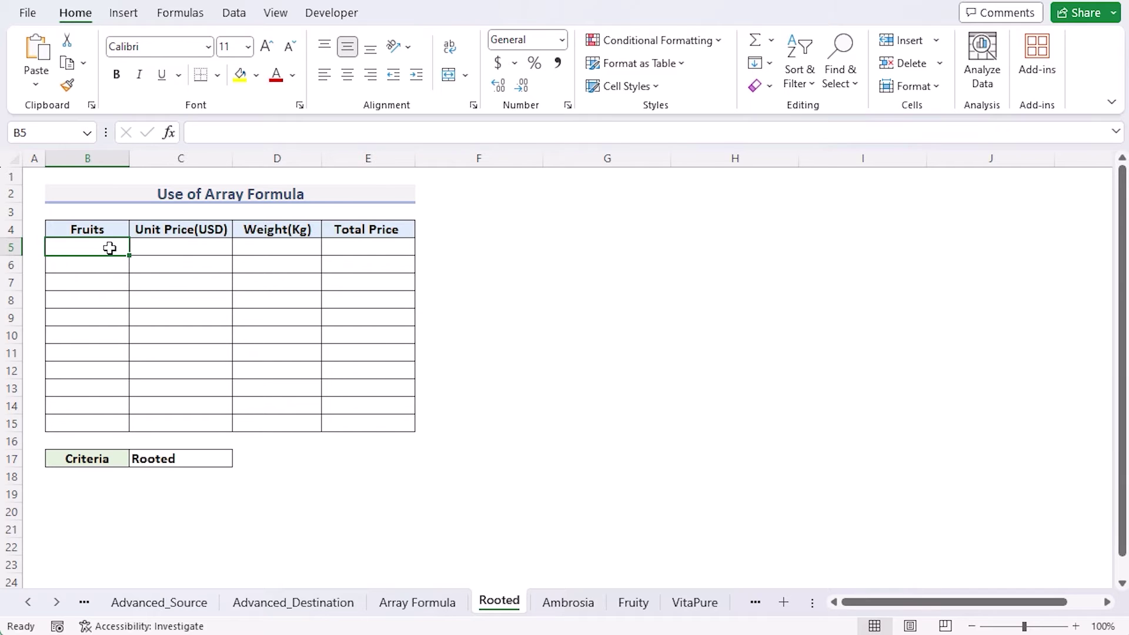
left_click(429, 602)
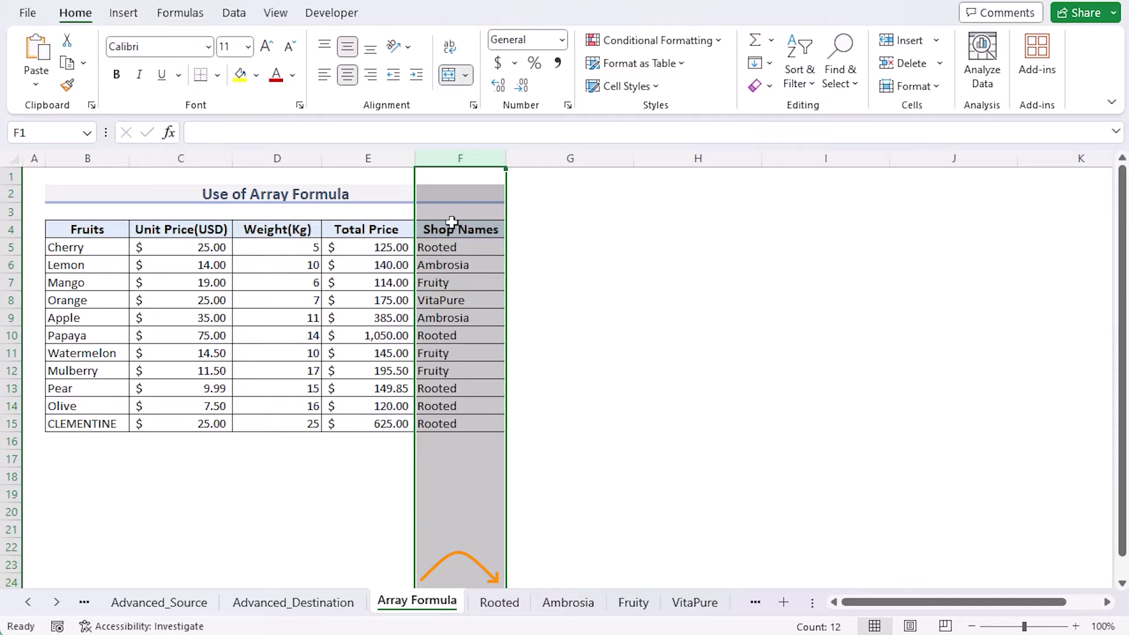
left_click(509, 604)
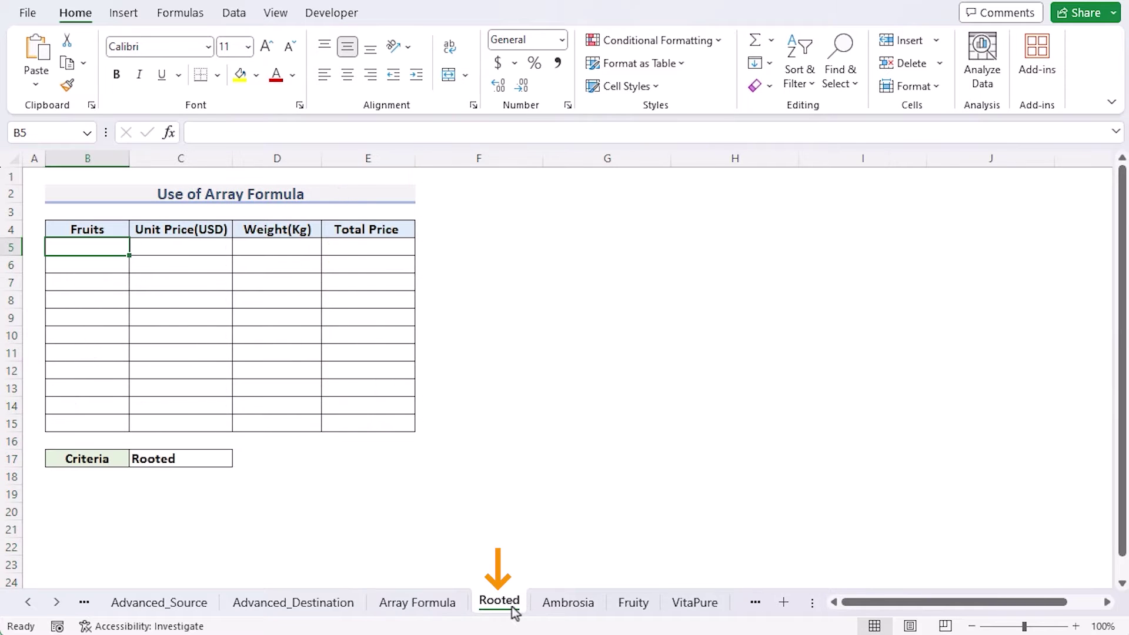
double_click(116, 244)
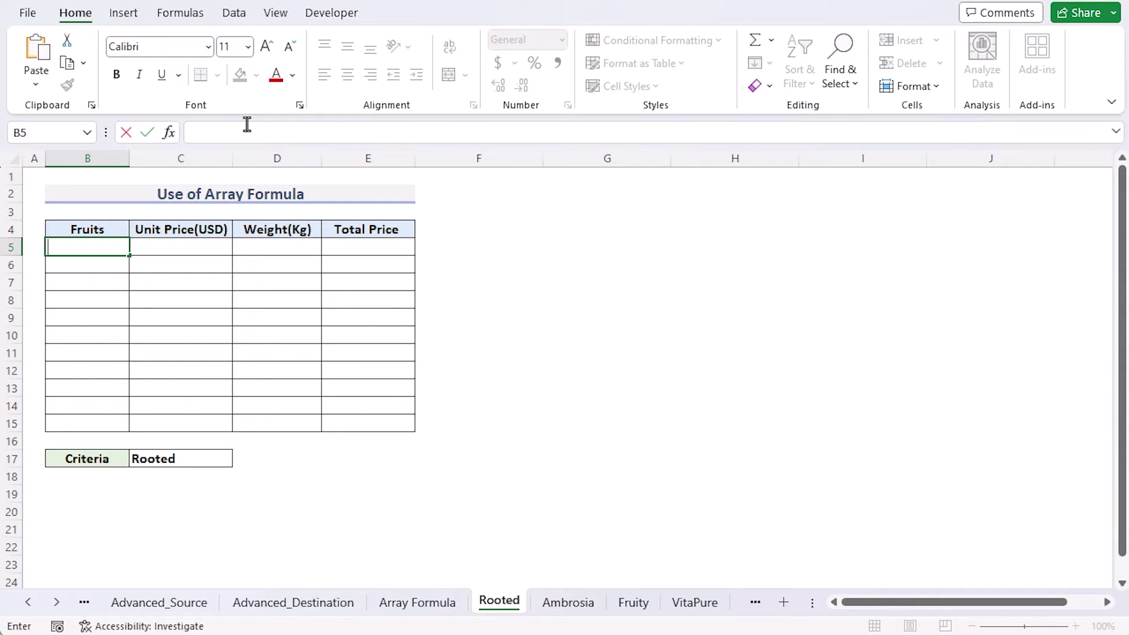
key("ctrl+v")
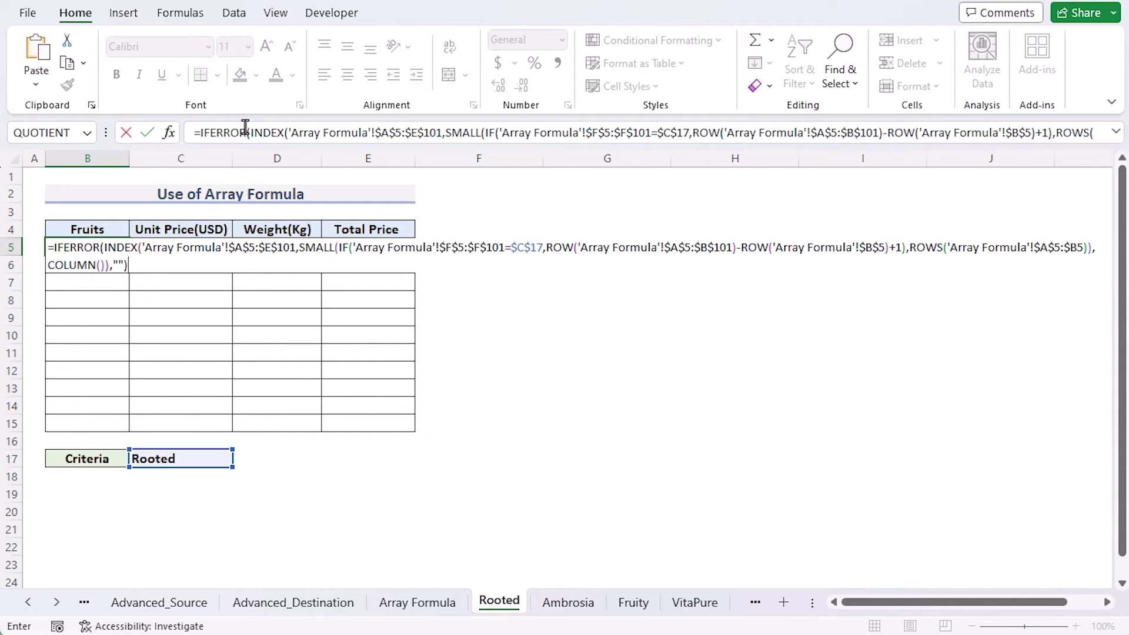
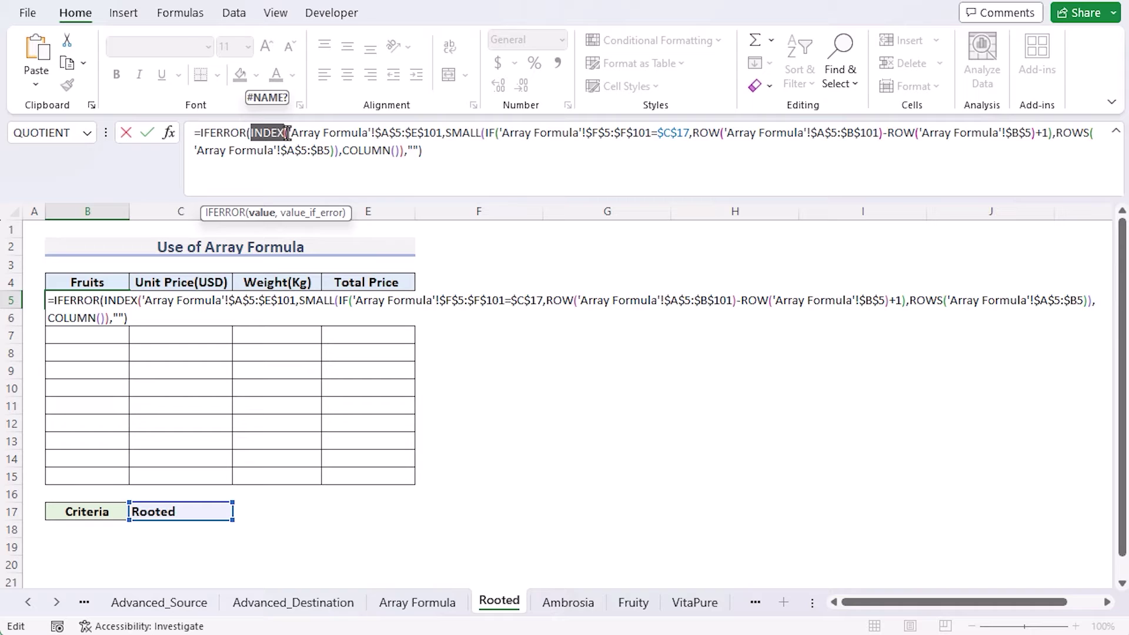
Examine the INDEX array range and the SMALL and IF condition parts of the B5 formula
left_click(291, 133)
left_click_drag(296, 133, 424, 141)
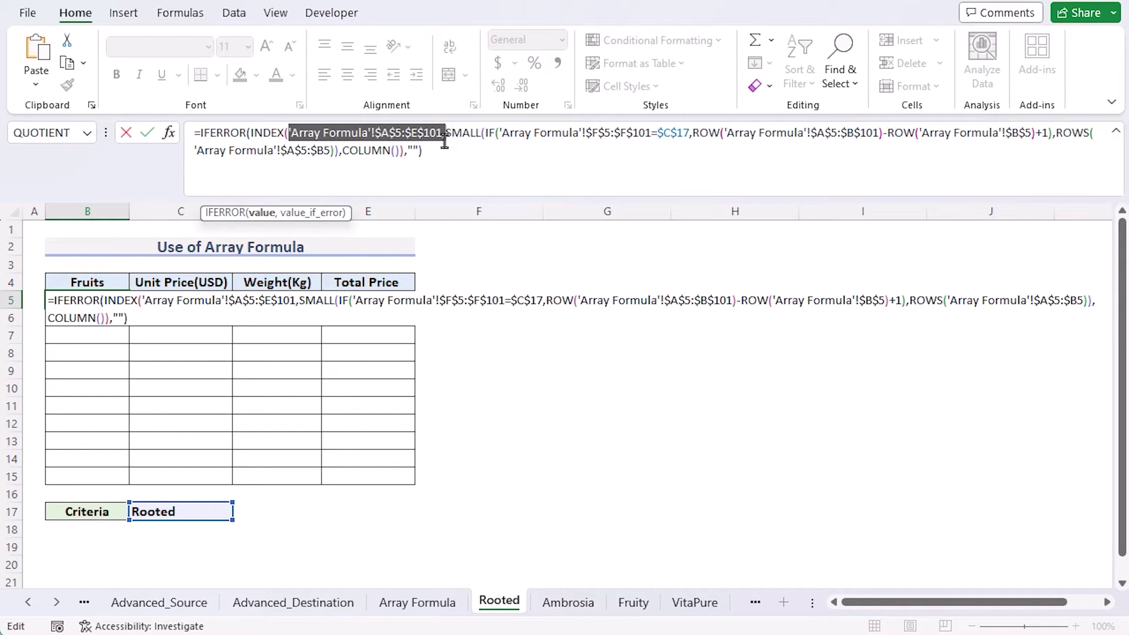
mouse_move(451, 141)
left_mouse_down()
mouse_move(472, 143)
mouse_move(444, 141)
left_mouse_up()
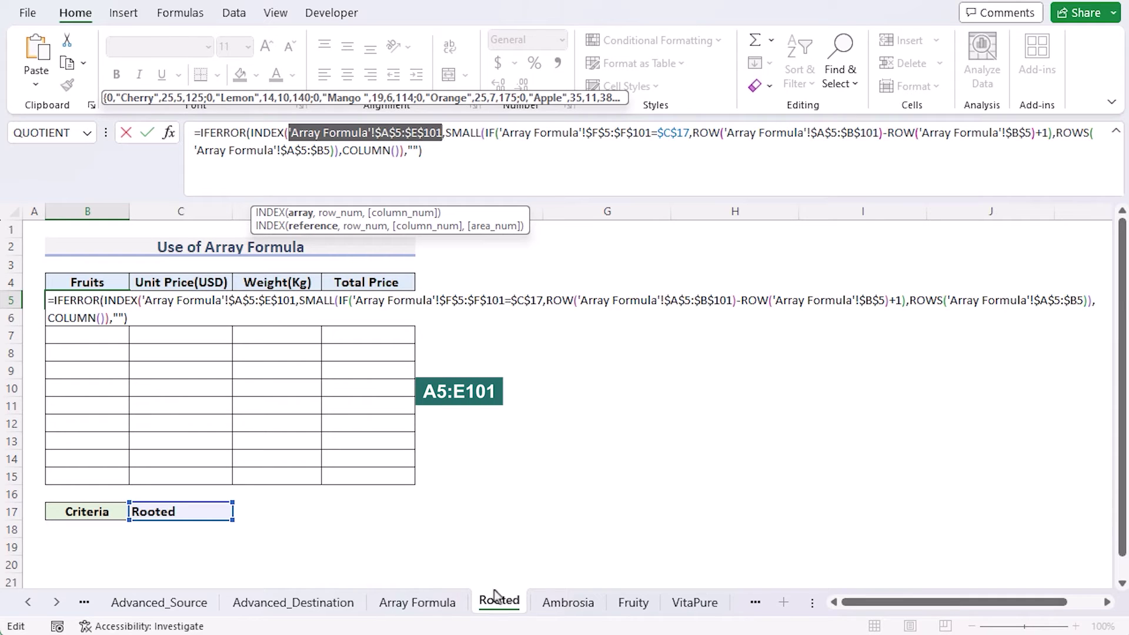
left_click(444, 133)
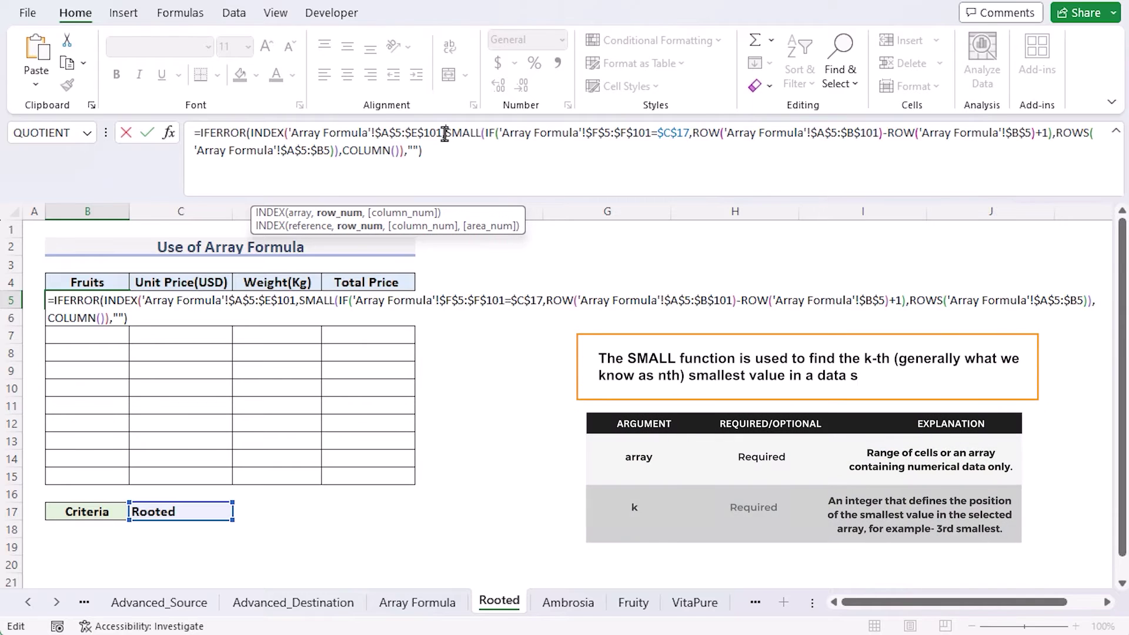
double_click(450, 135)
left_click_drag(491, 135, 669, 136)
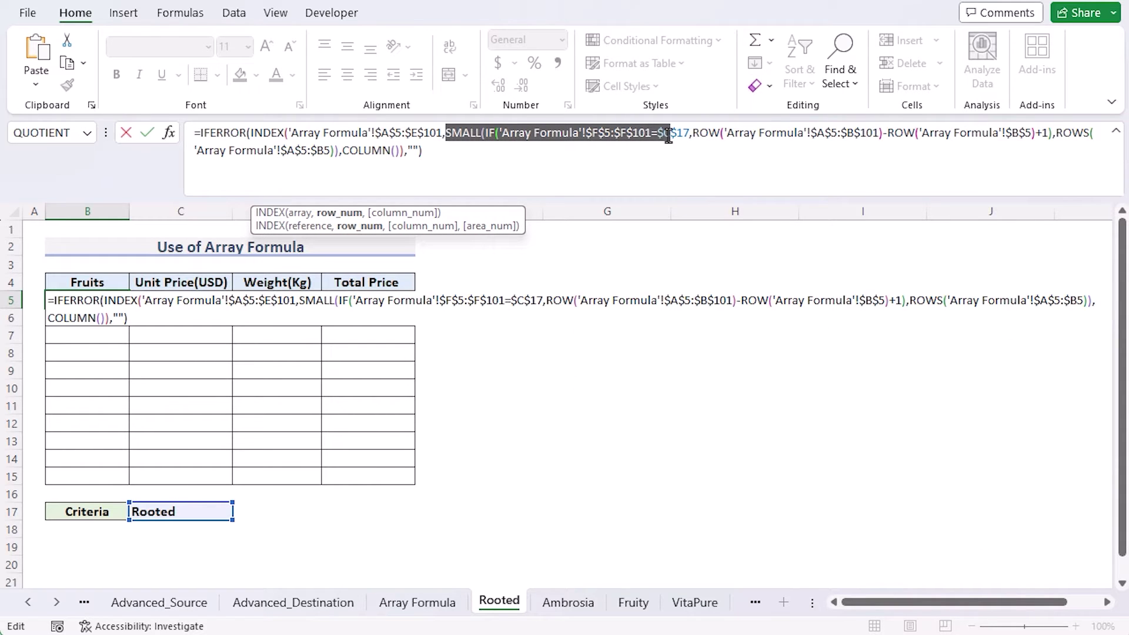
left_click_drag(680, 134, 685, 147)
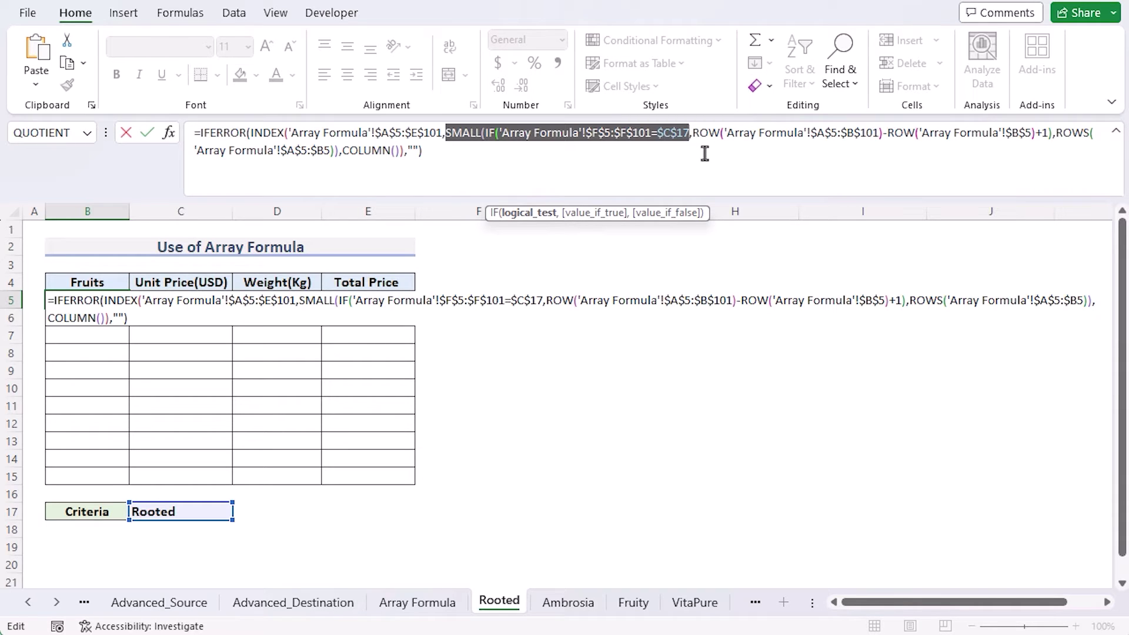
Examine the ROW, ROWS, COLUMN and value-if-error parts of the B5 formula
left_click(694, 132)
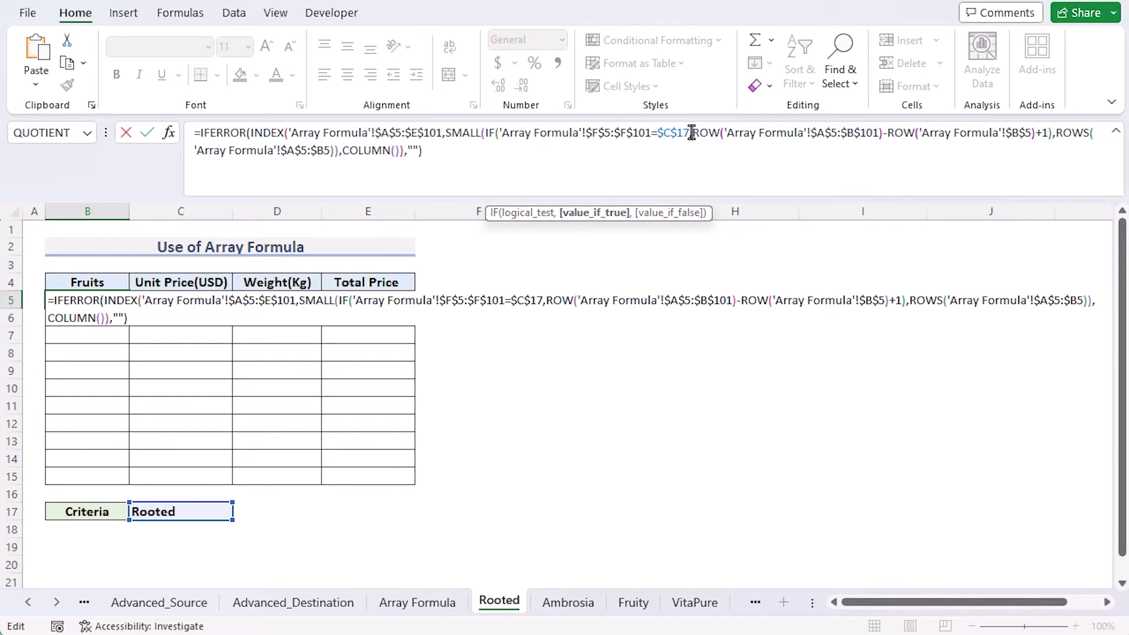
left_click_drag(693, 132, 878, 131)
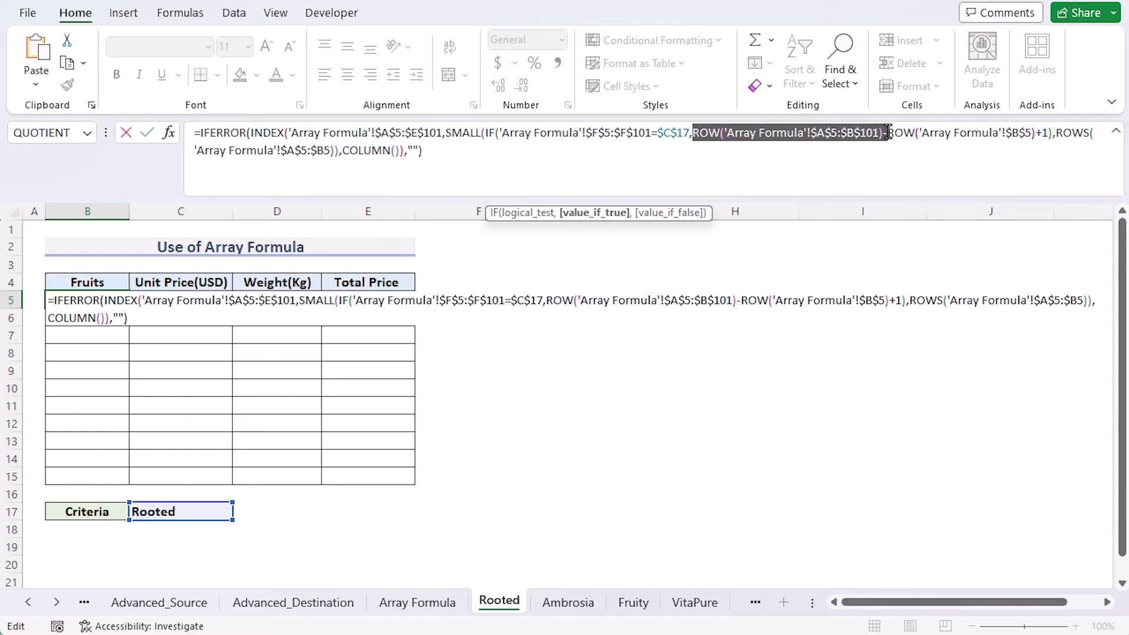
left_click_drag(889, 132, 1056, 135)
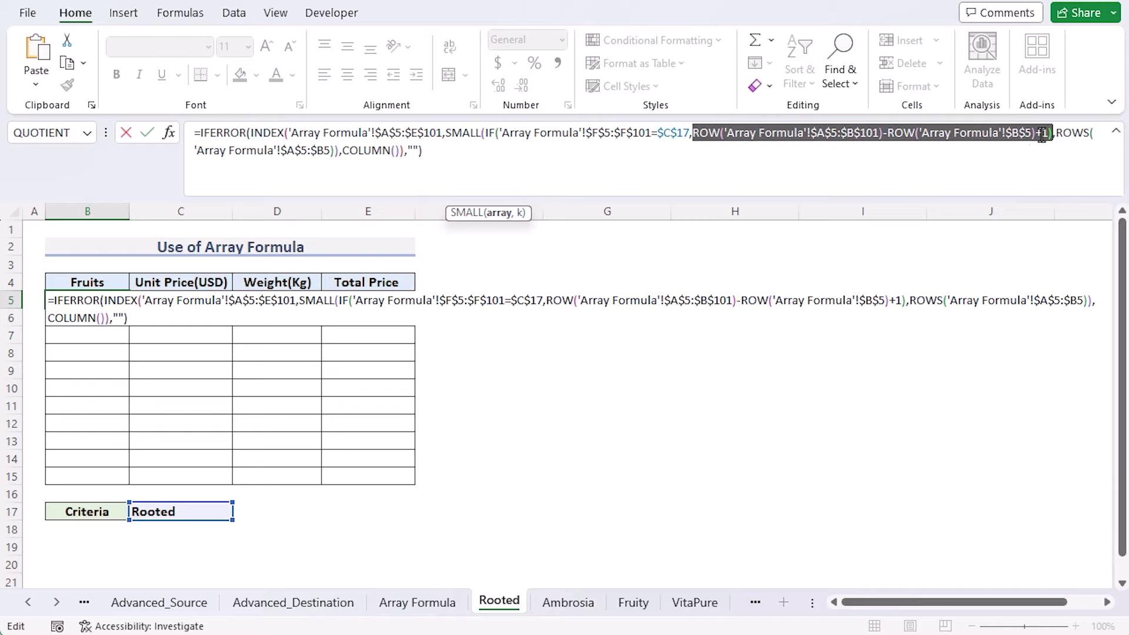
left_click_drag(1053, 132, 341, 151)
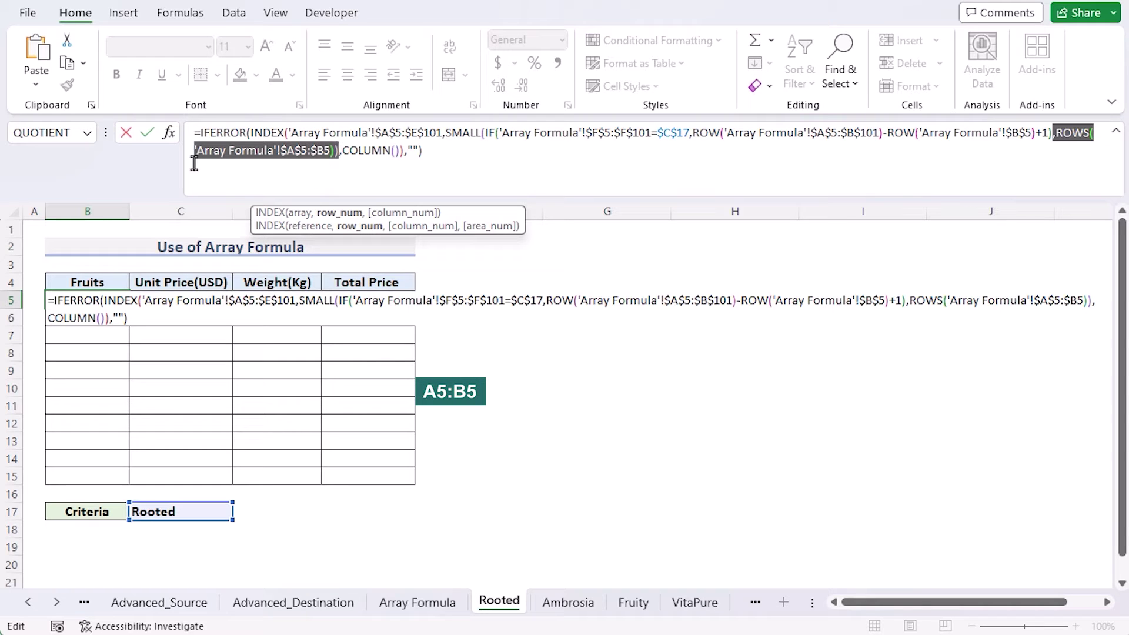
left_click(344, 151)
left_click_drag(349, 150, 392, 151)
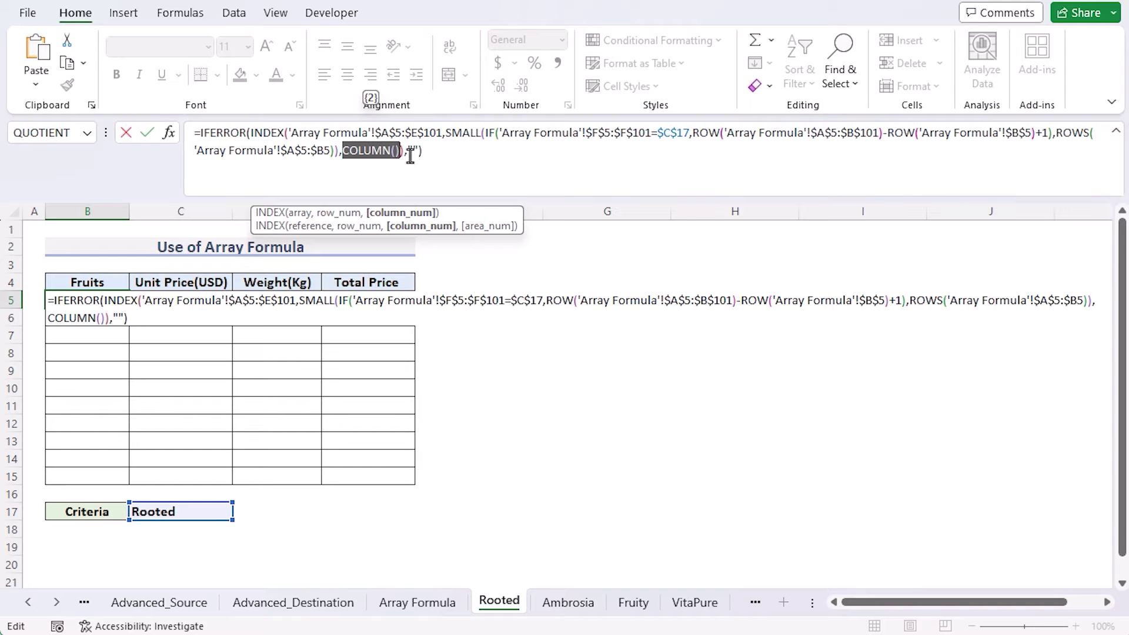
left_click(405, 152)
left_click(411, 152)
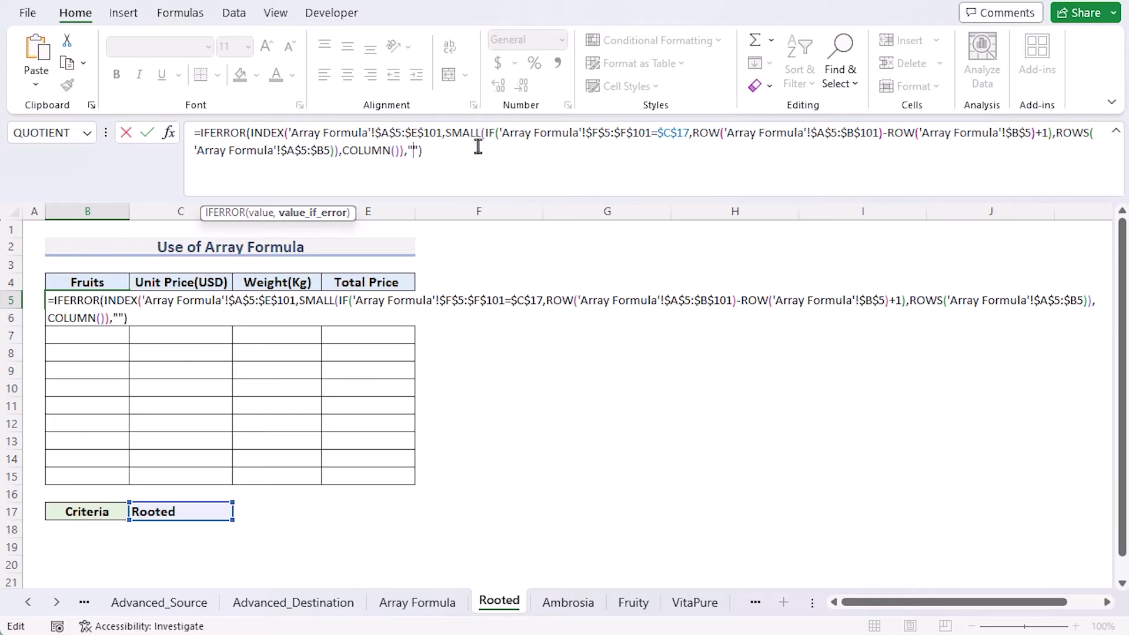
Commit the B5 formula on Rooted, fill it through E15, and compare the rows with the Array Formula sheet
key("Return")
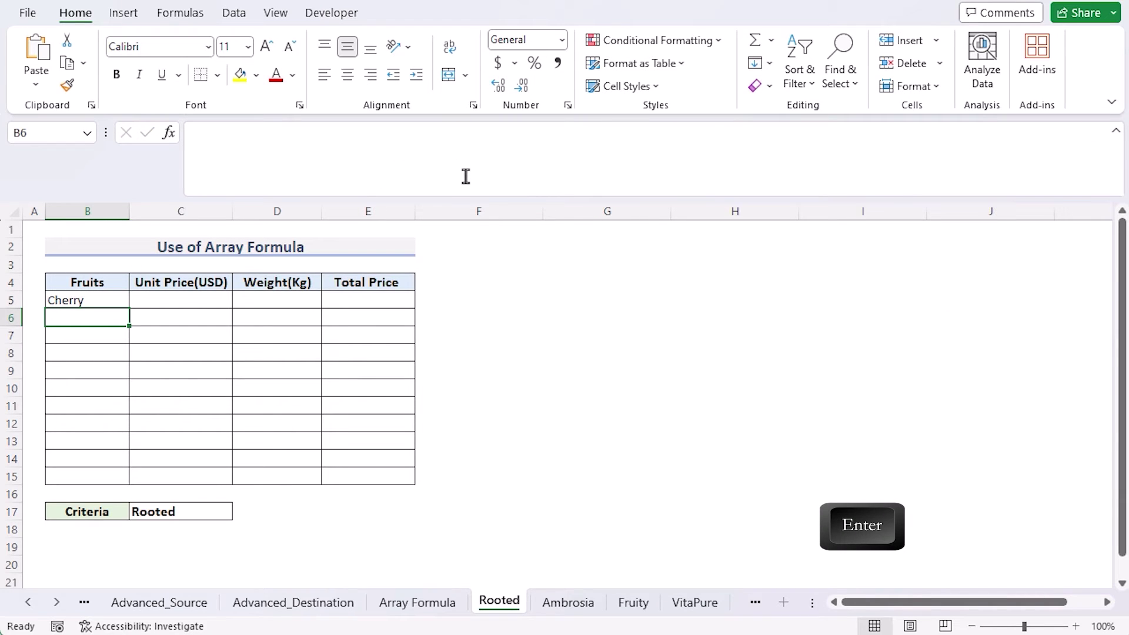
left_click(113, 300)
left_click_drag(129, 308, 411, 479)
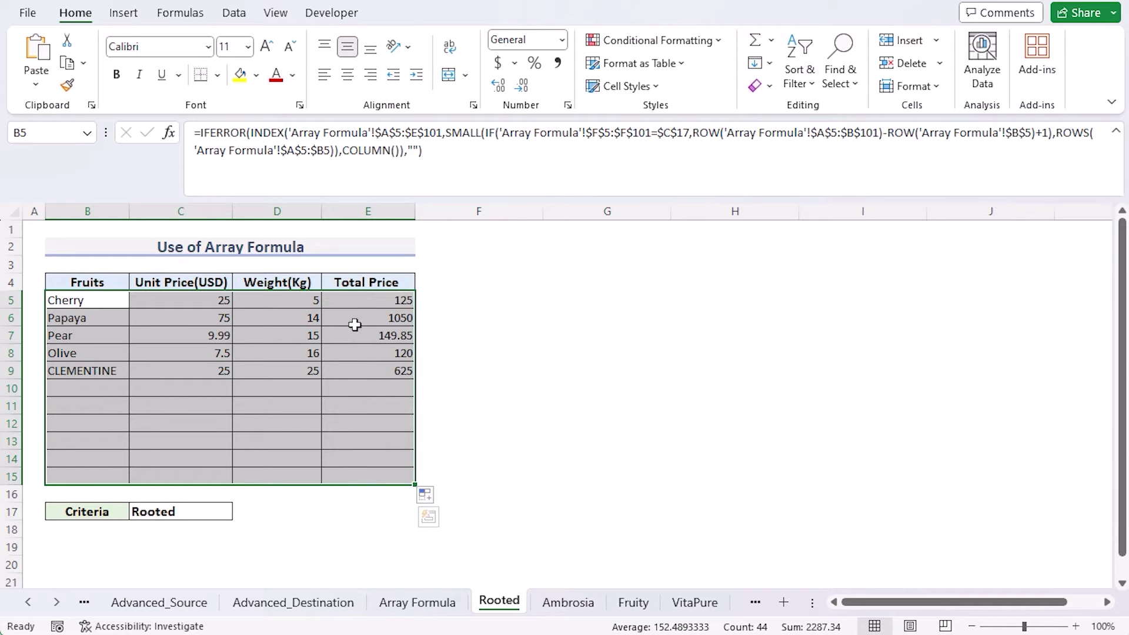
left_click(417, 603)
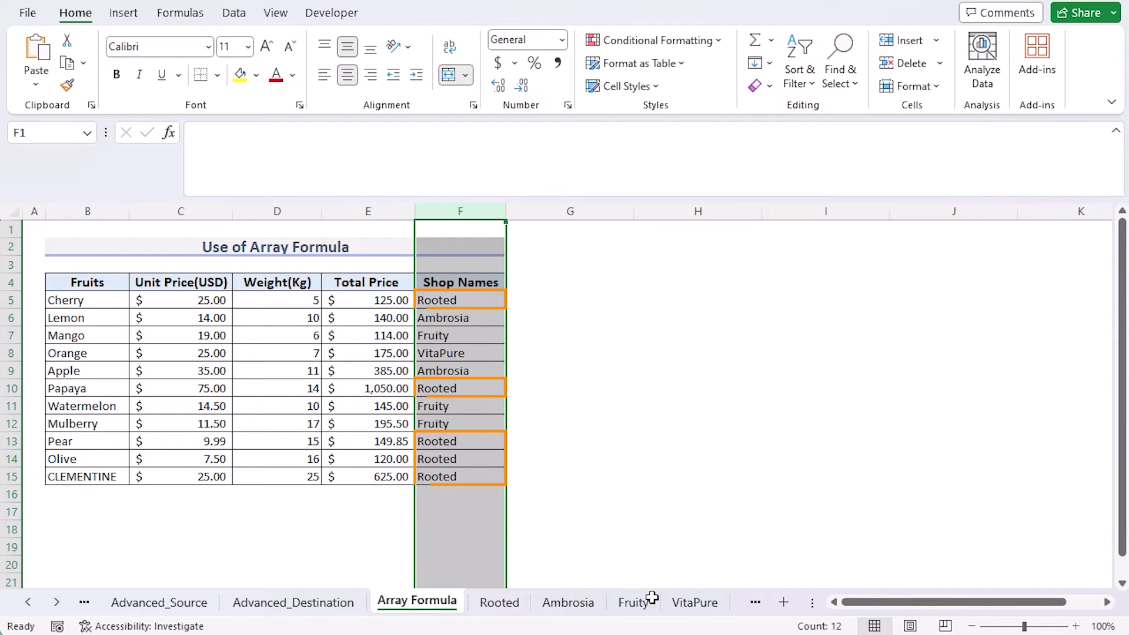
left_click(494, 604)
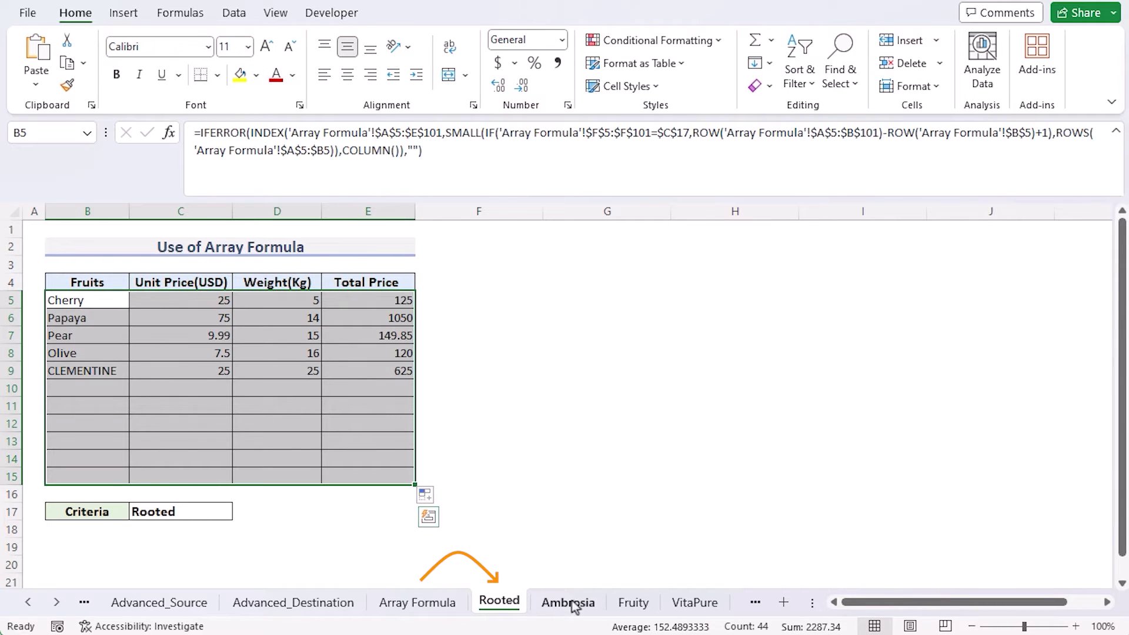
Copy the full text of the array formula in cell B5 of the Rooted sheet
left_click_drag(418, 171, 184, 116)
key("ctrl+c")
key("Escape")
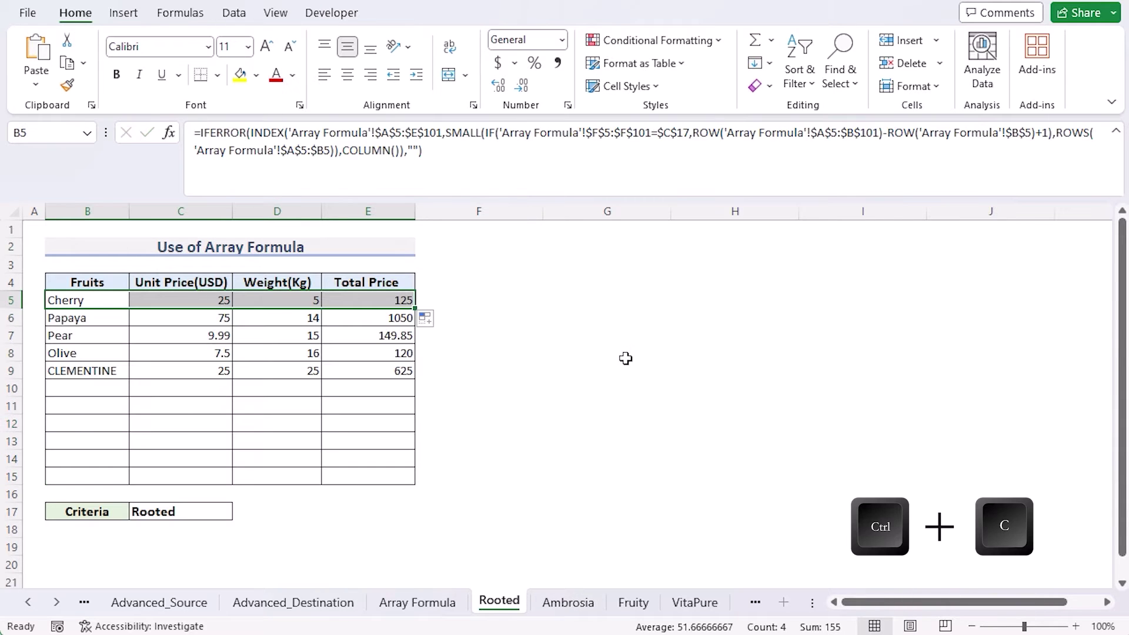
left_click(603, 364)
Enter the copied array formula in B5 of the Ambrosia sheet and fill it through E15
left_click(560, 601)
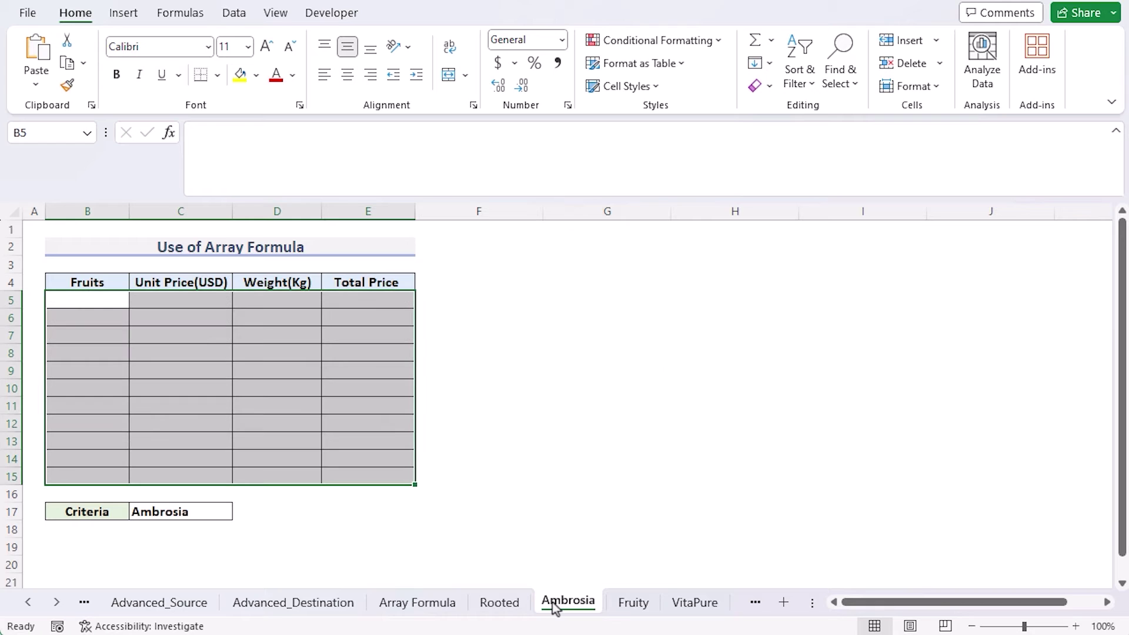
left_click(76, 300)
left_click(213, 144)
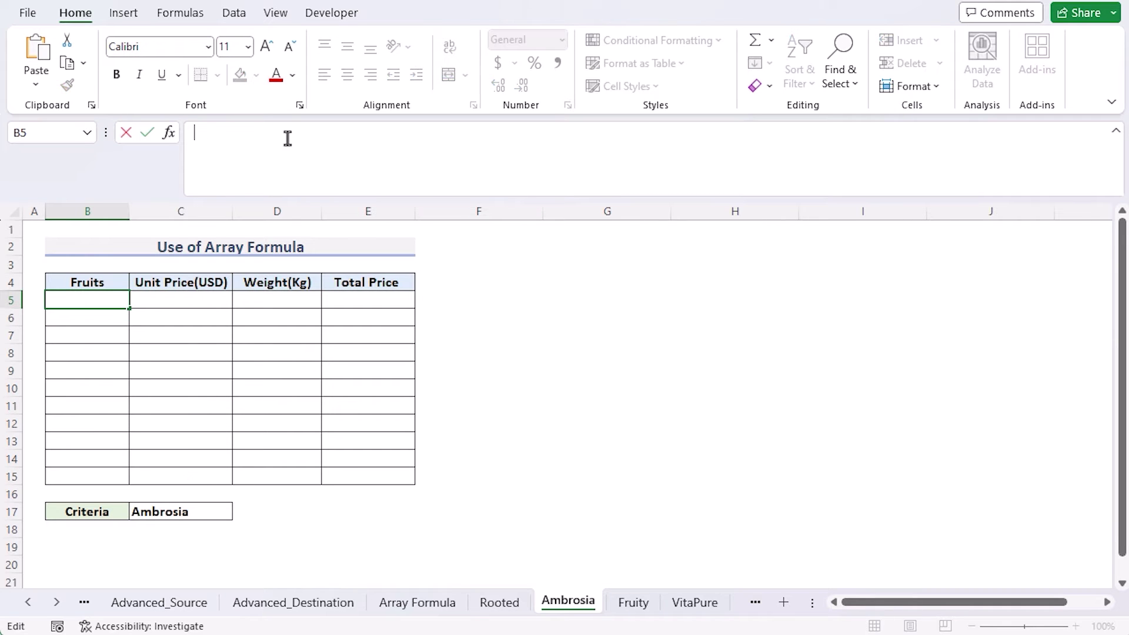
key("ctrl+v")
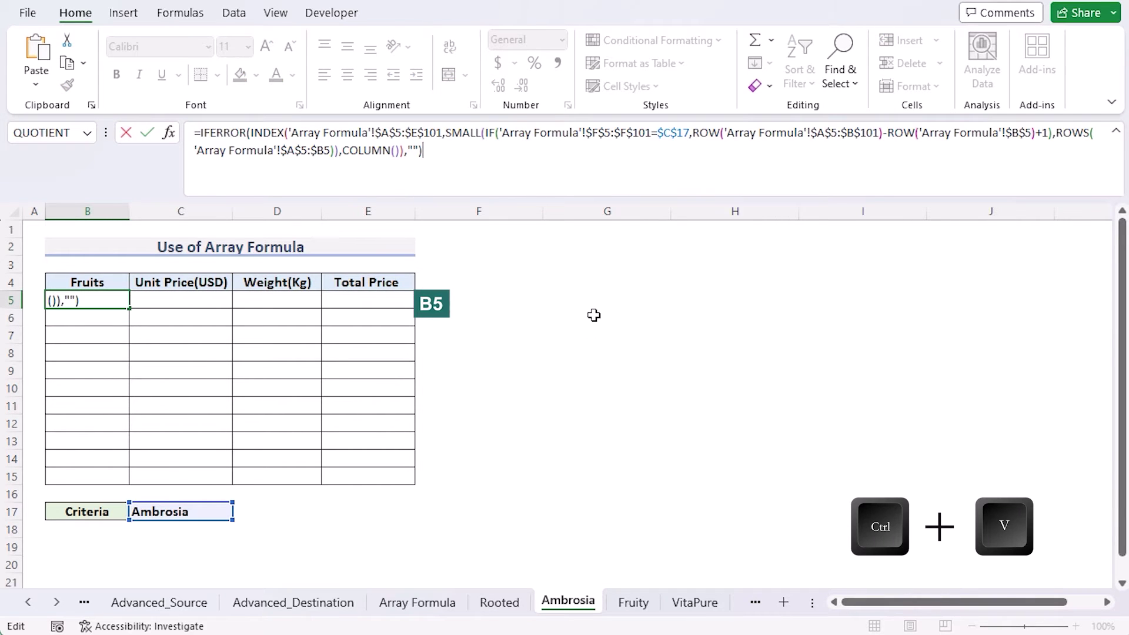
key("Return")
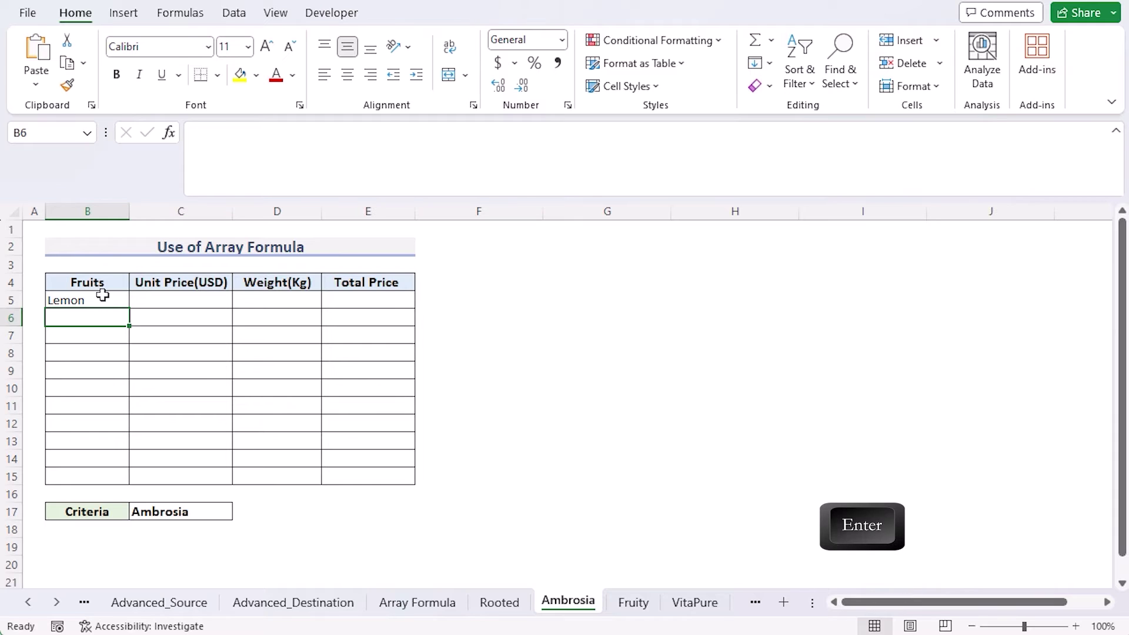
left_click(105, 300)
left_click_drag(129, 309, 415, 479)
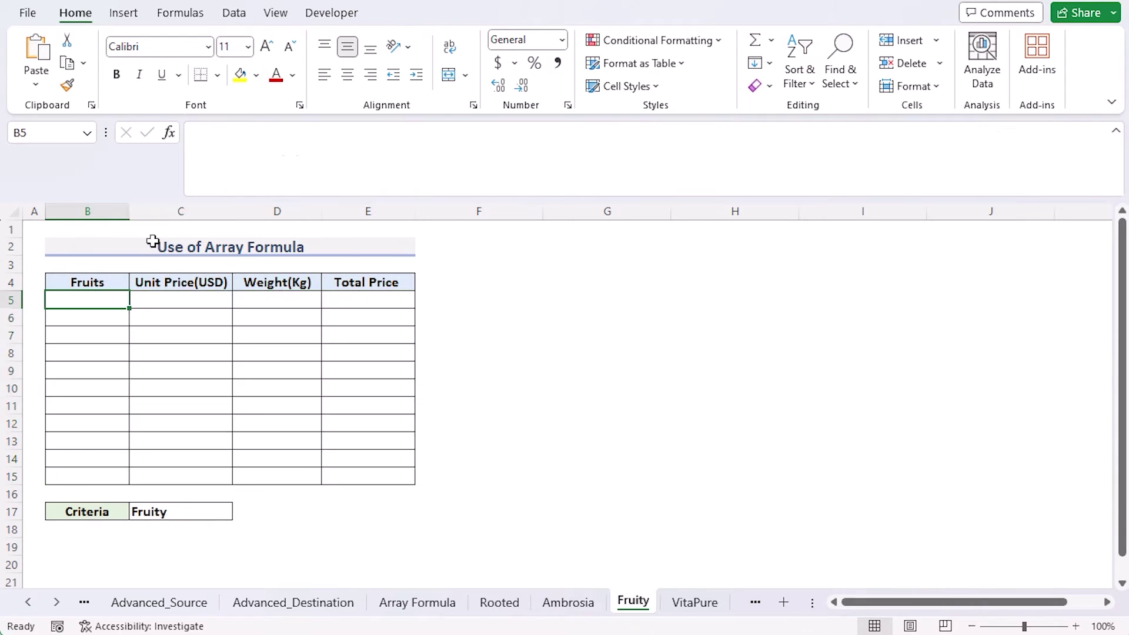
Enter the copied array formula in B5 of the Fruity sheet and fill it through E15
left_click(233, 141)
key("ctrl+v")
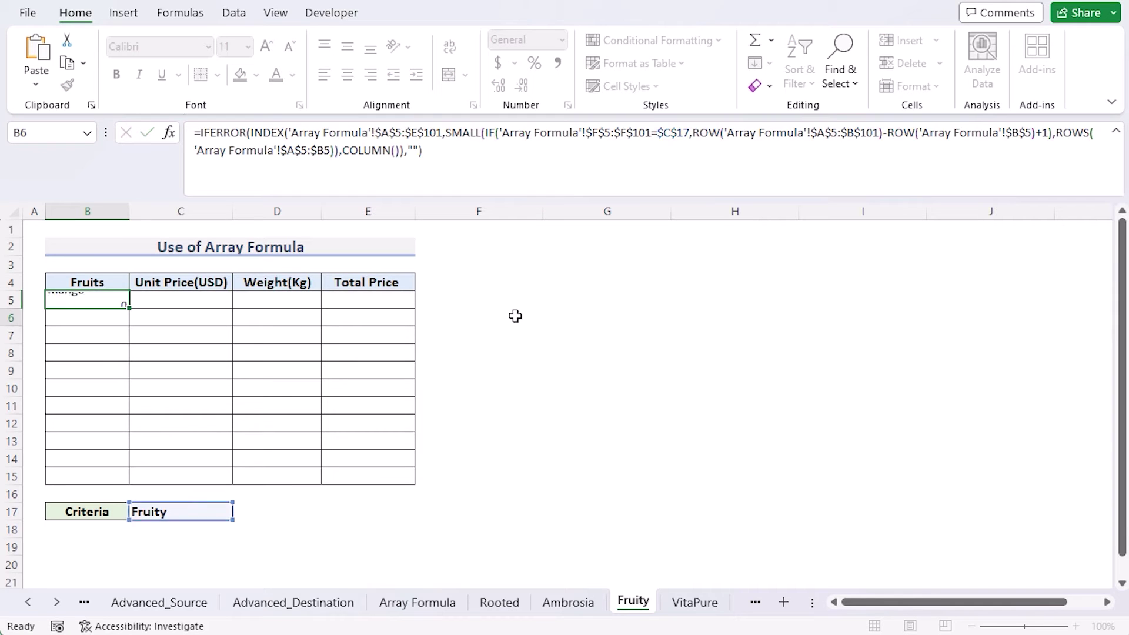
key("Return")
left_click(109, 300)
left_click_drag(130, 307, 416, 311)
left_click_drag(416, 309, 421, 449)
left_click_drag(421, 449, 421, 478)
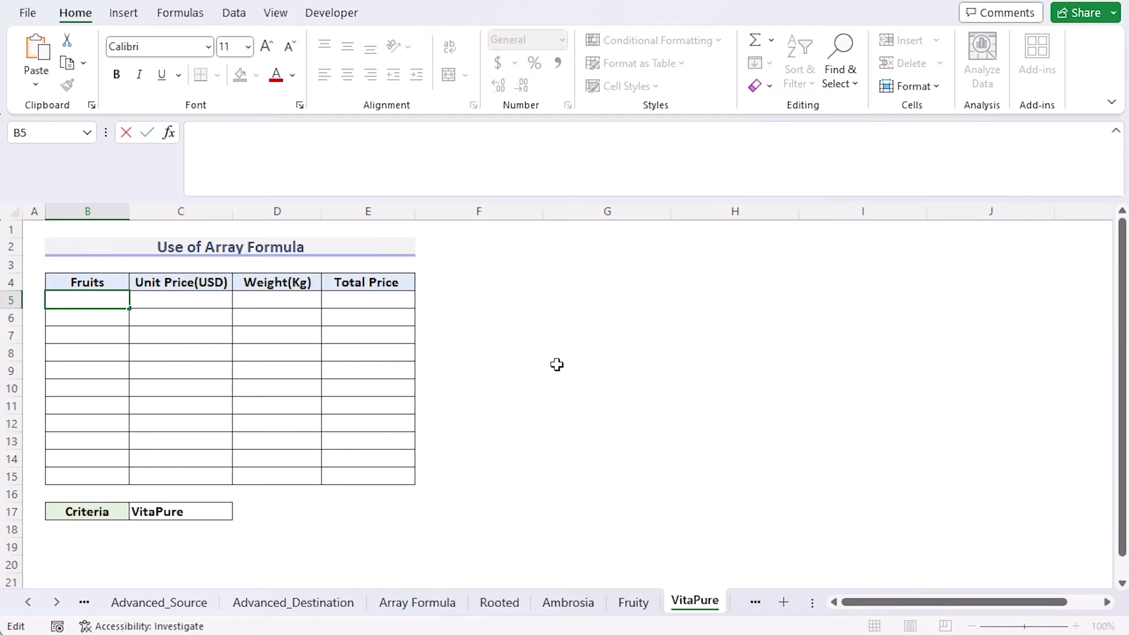
Enter the copied array formula in B5 of the VitaPure sheet and fill it through E15
key("ctrl+v")
key("Return")
left_click(75, 304)
mouse_move(129, 309)
left_mouse_down()
mouse_move(421, 315)
mouse_move(420, 475)
left_mouse_up()
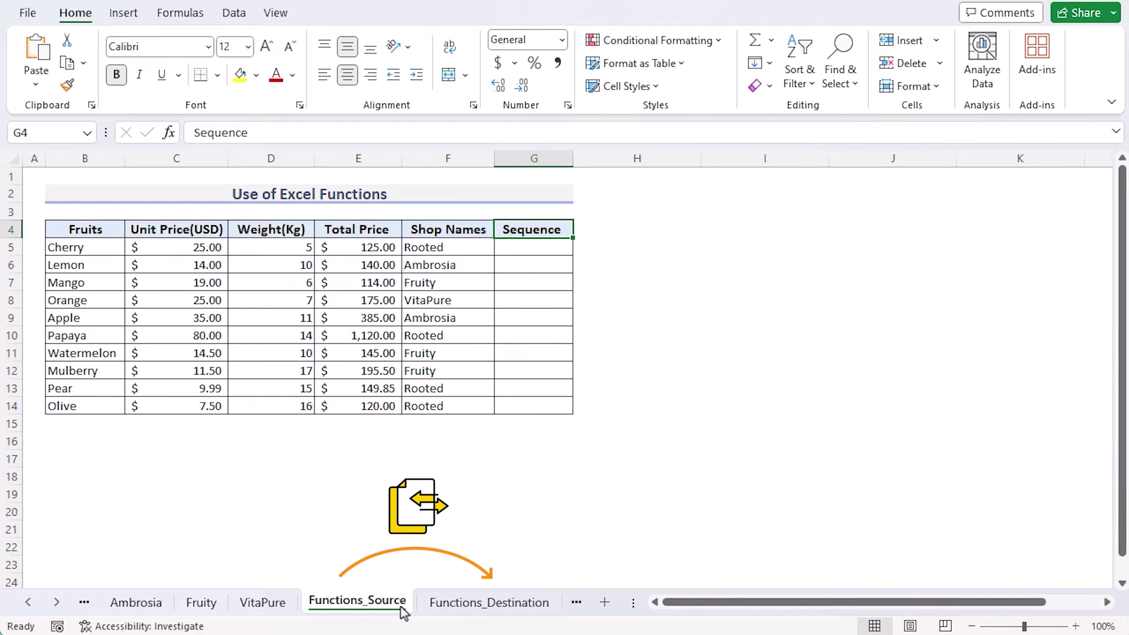
Examine the Functions_Destination layout, plus the column headers and Sequence column on Functions_Source
left_click(471, 609)
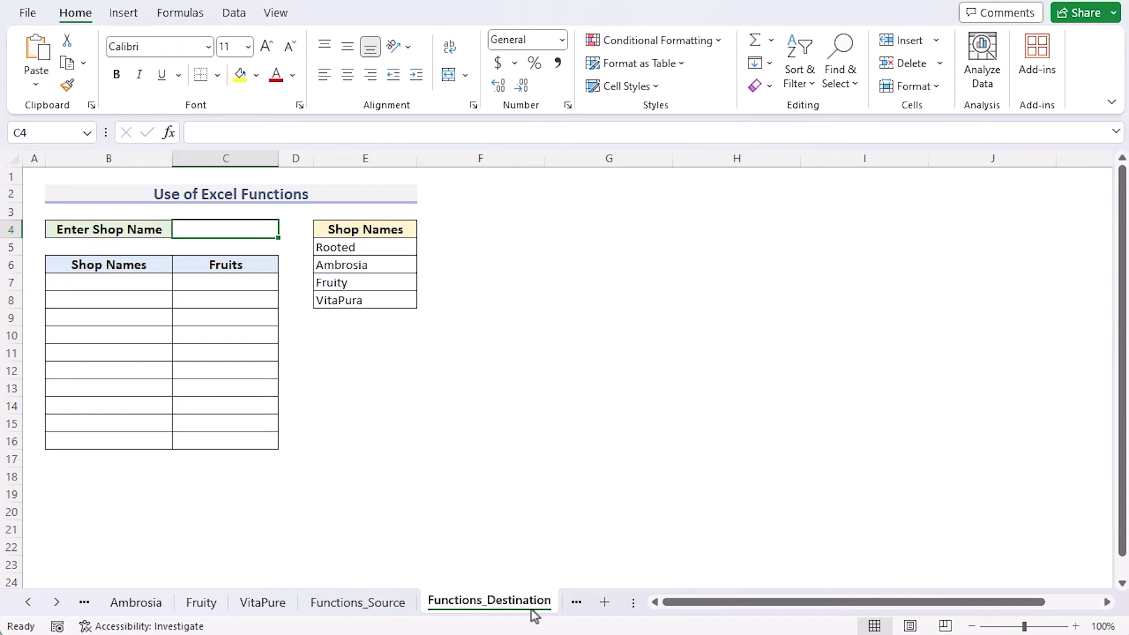
left_click(403, 611)
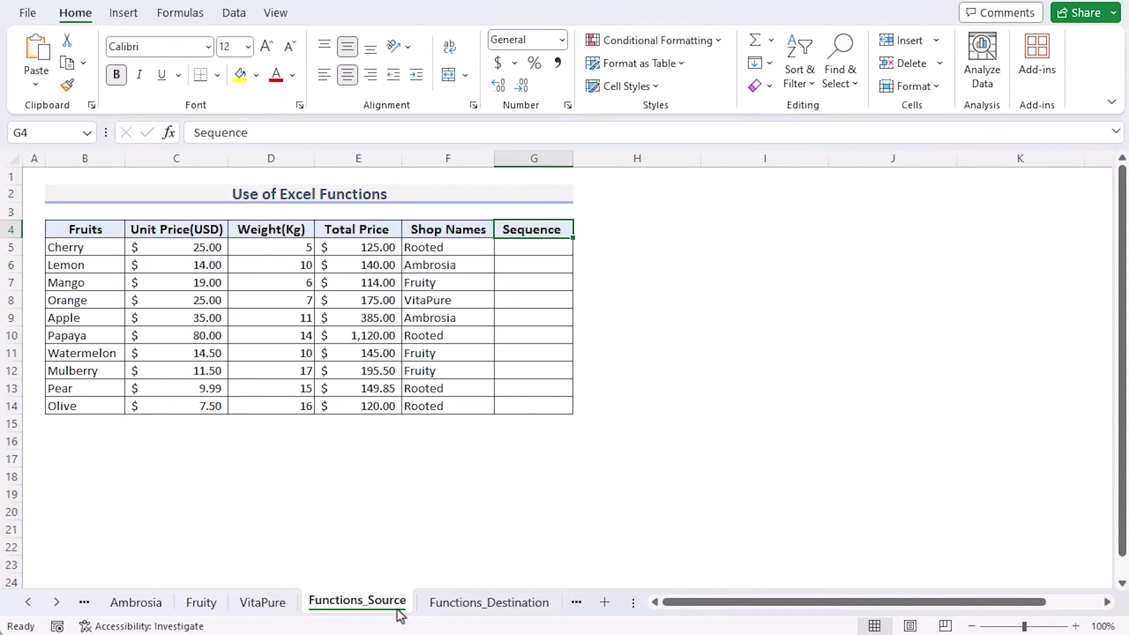
key("ctrl+Left")
key("Right")
key("Right")
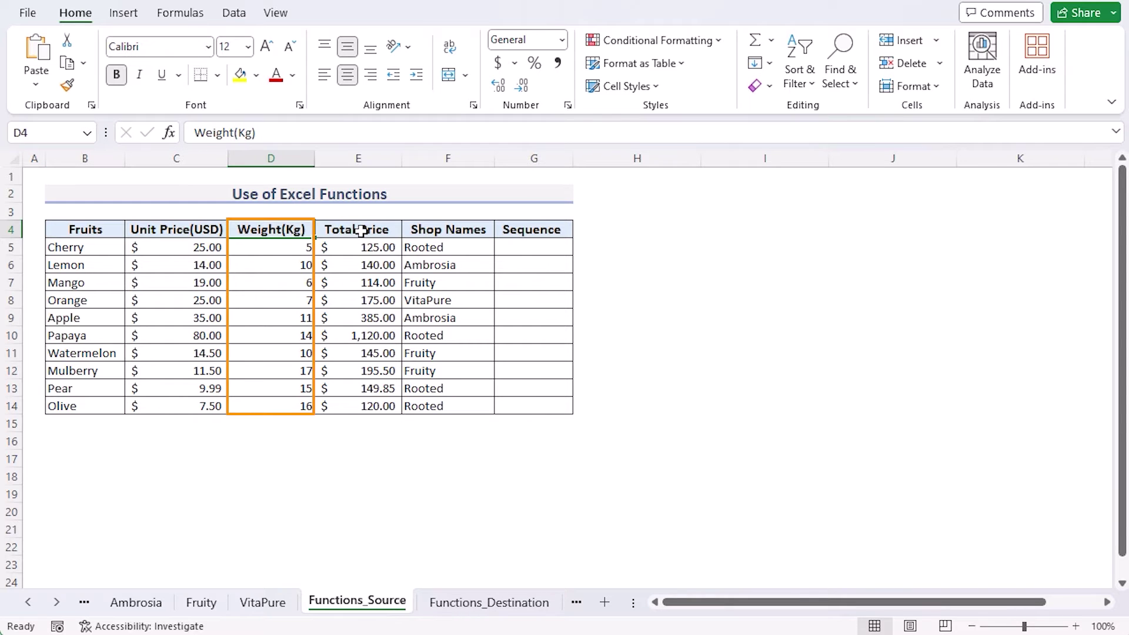
key("Right")
key("Right")
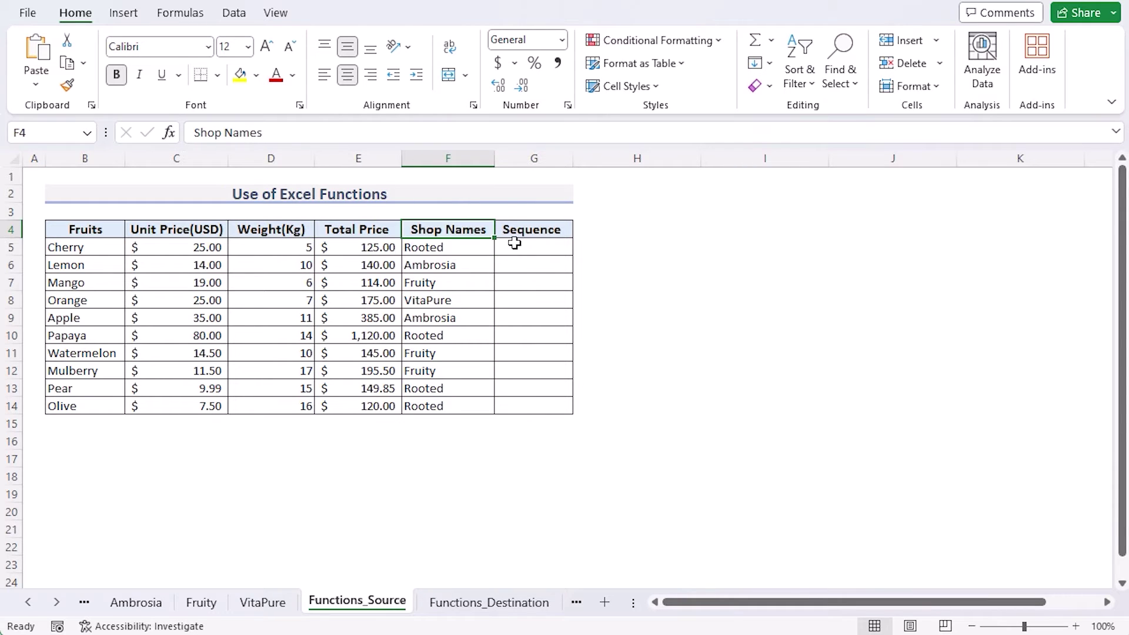
left_click(544, 154)
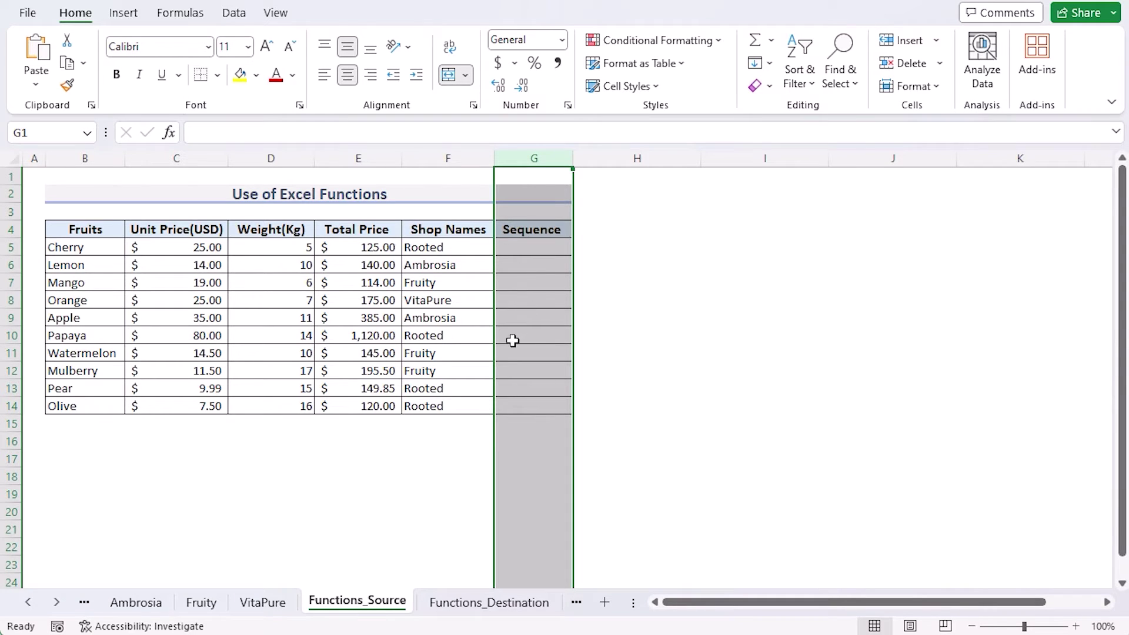
Examine the empty Shop Names and Fruits table and the shop list in E4:E8 on Functions_Destination
left_click(471, 602)
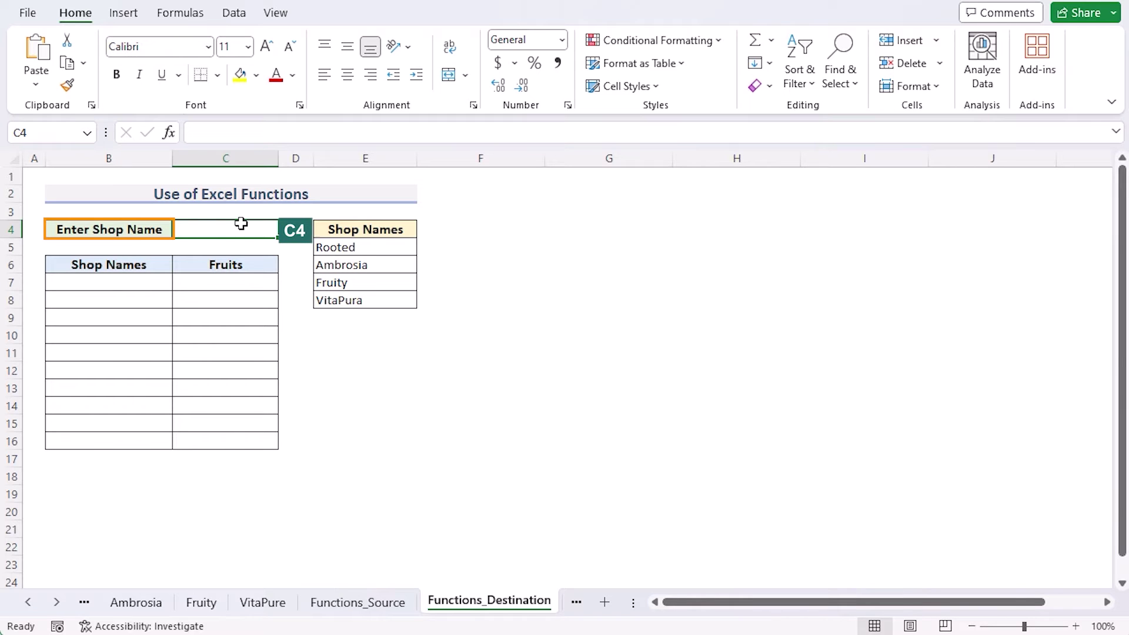
left_click(126, 267)
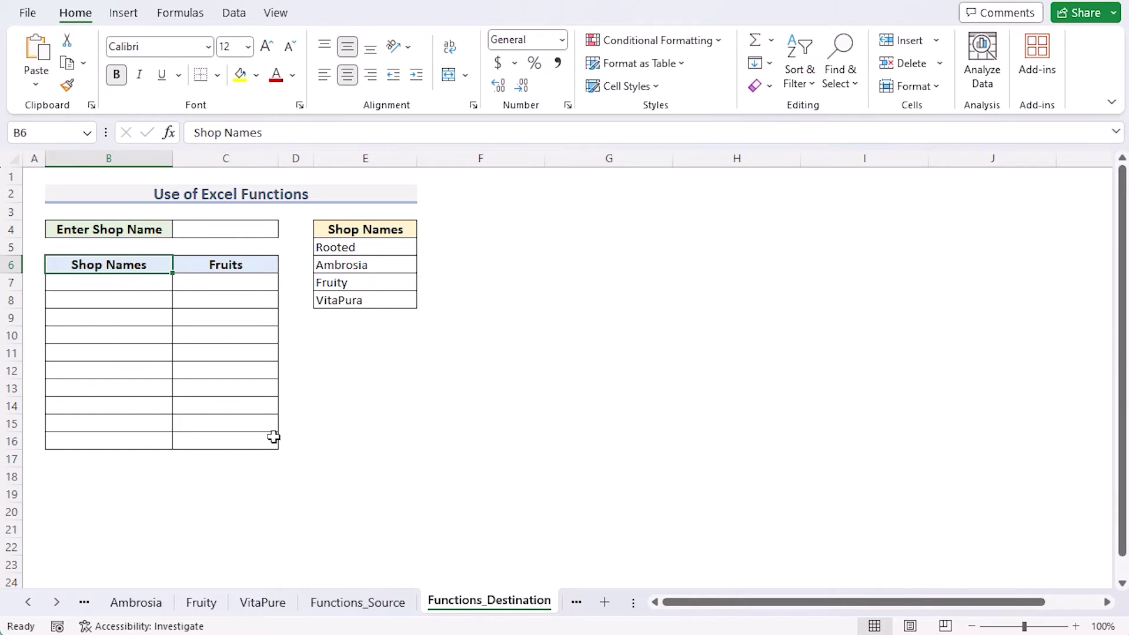
left_click(275, 449, "shift")
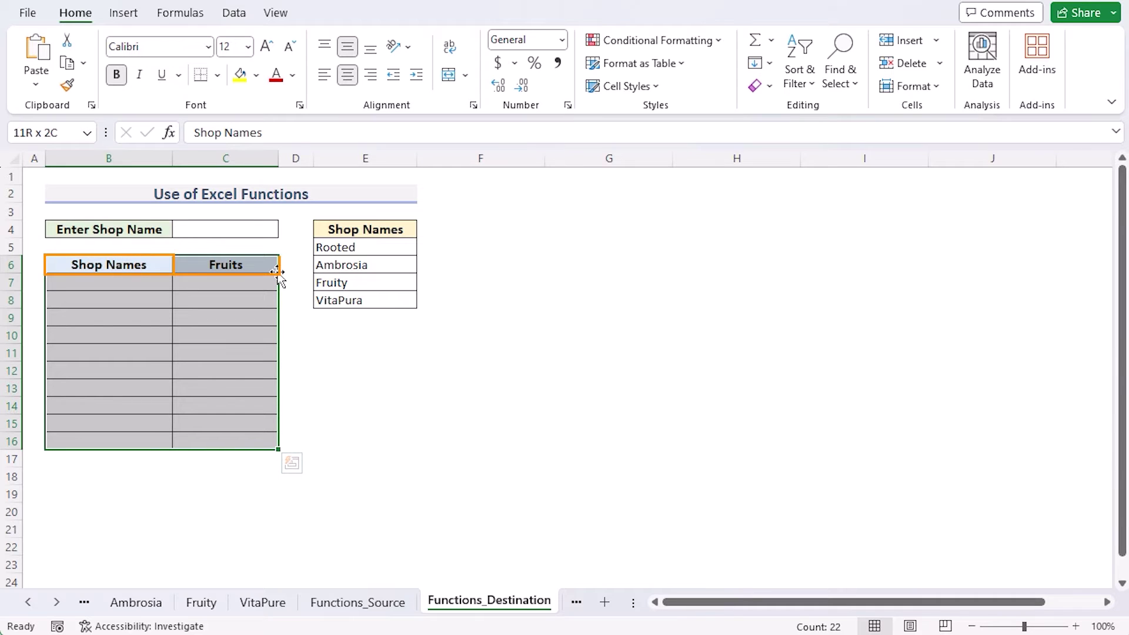
left_click(393, 230)
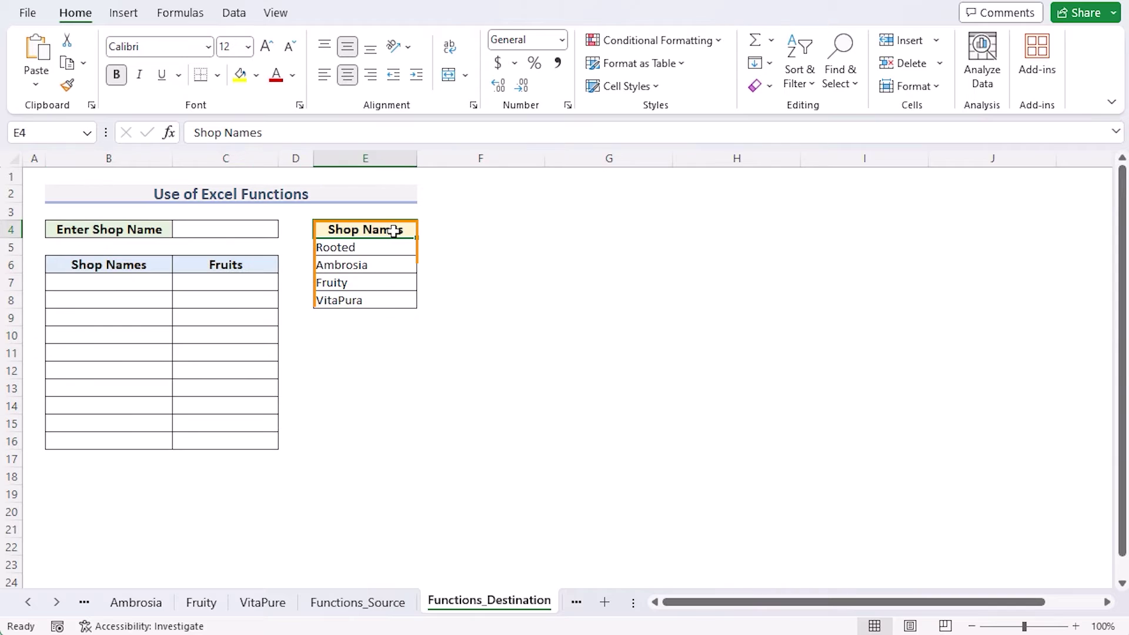
left_click(384, 306, "shift")
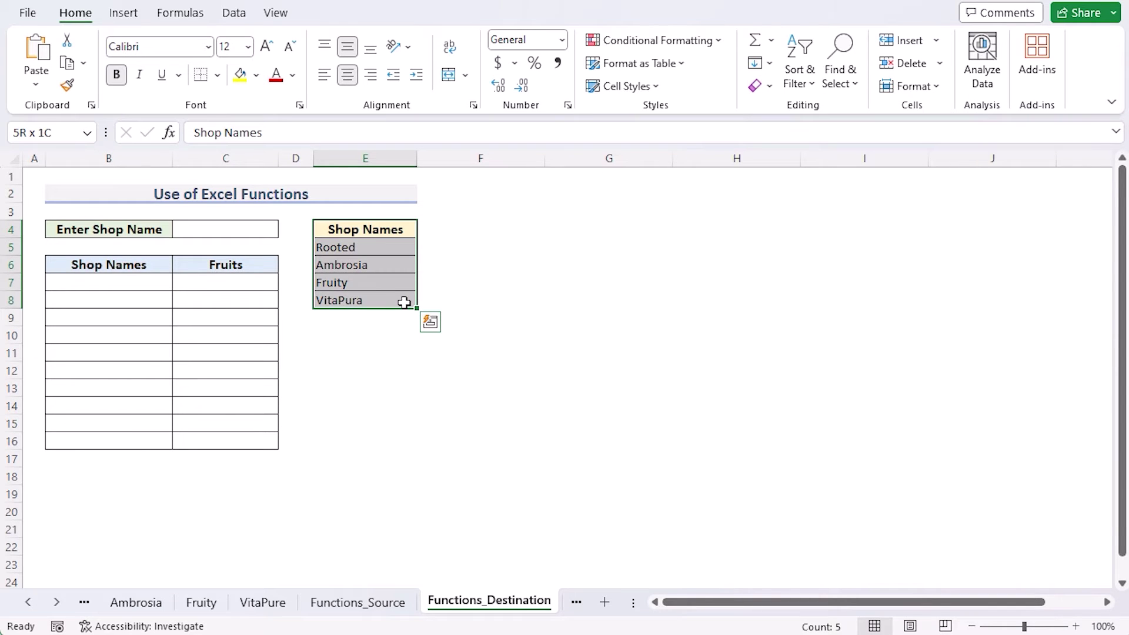
Add a List data validation to C4 with source =$E$5:$E$8 and choose Rooted in that cell
left_click(245, 231)
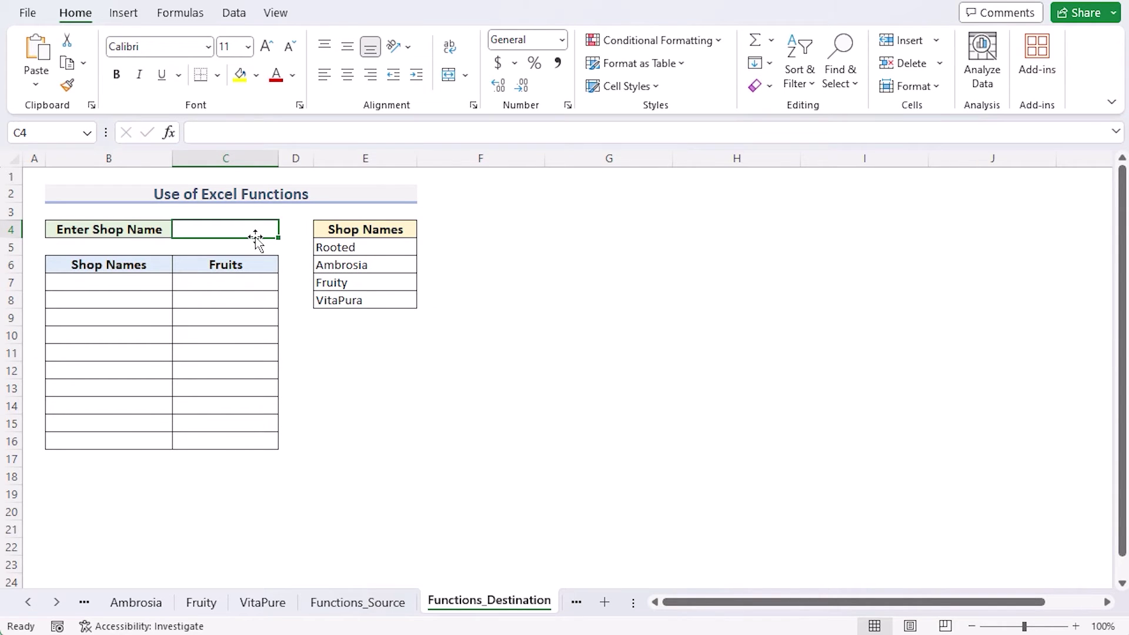
left_click(234, 13)
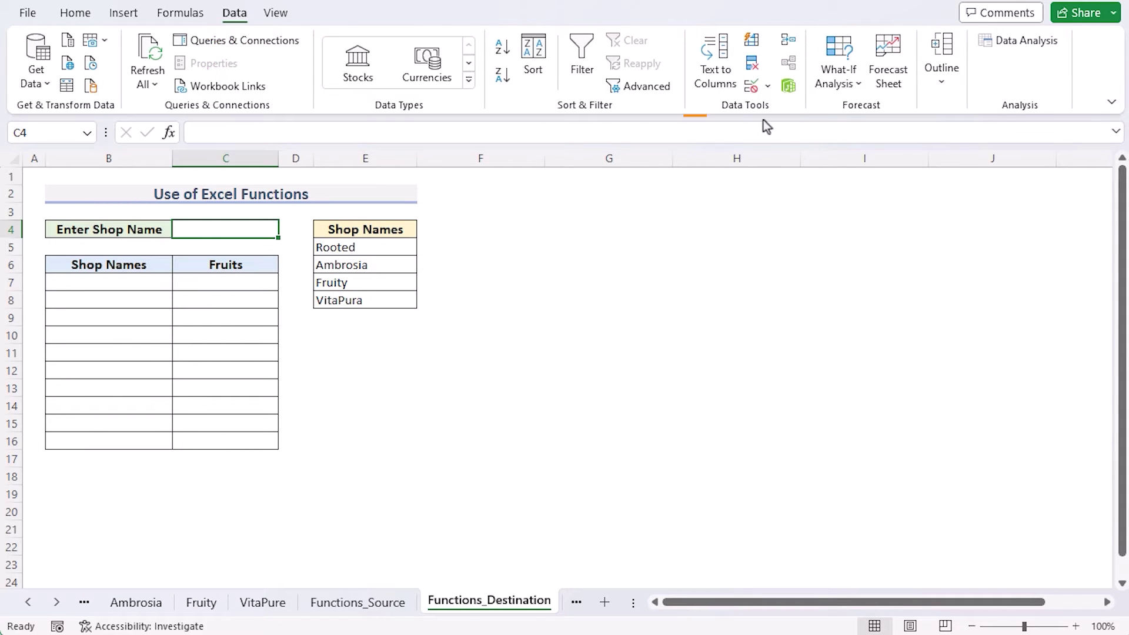
left_click(750, 86)
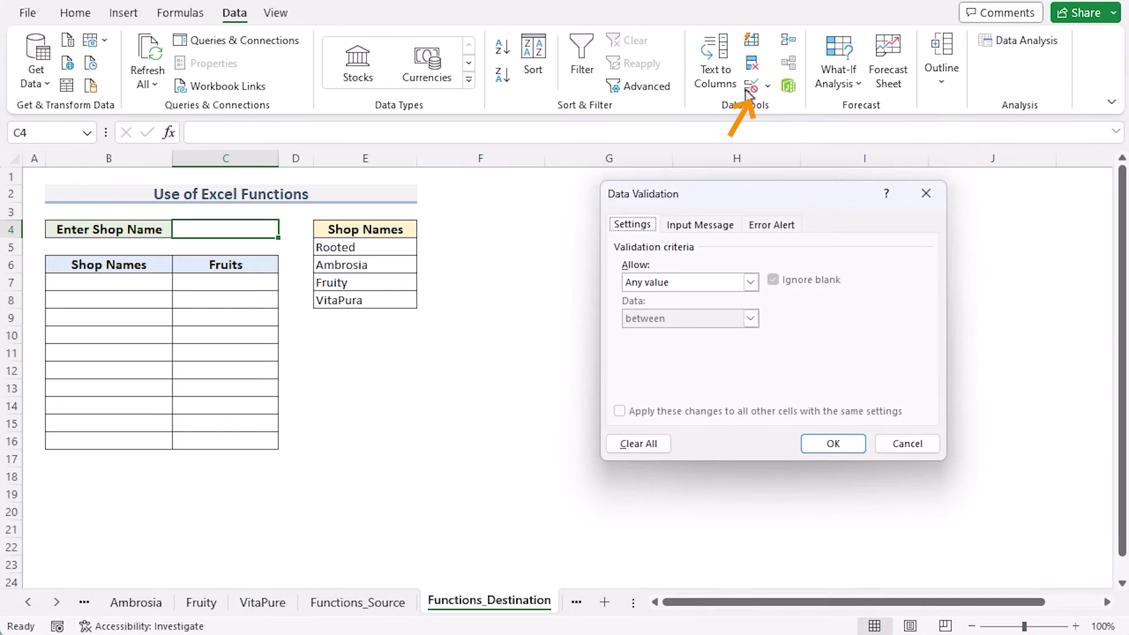
left_click_drag(733, 186, 680, 223)
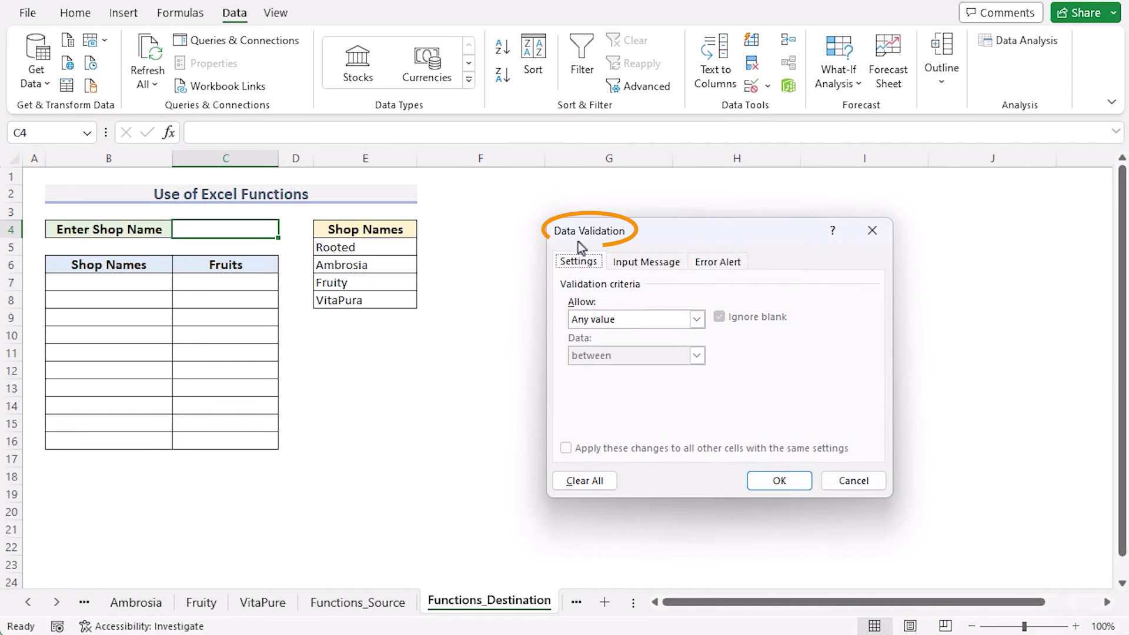
left_click(698, 319)
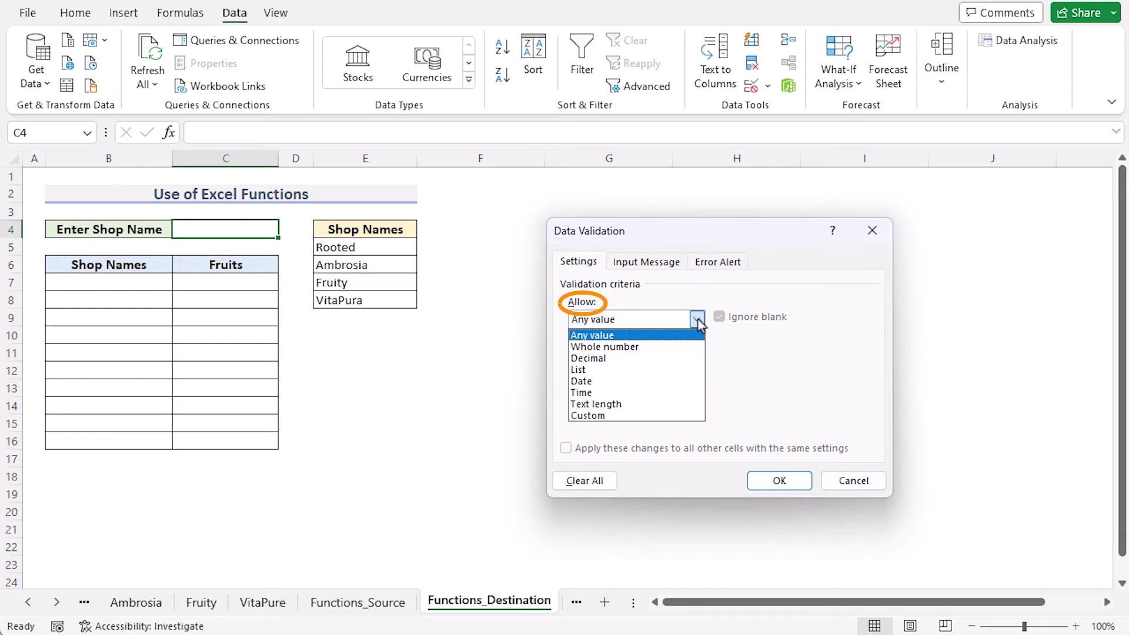
left_click(640, 370)
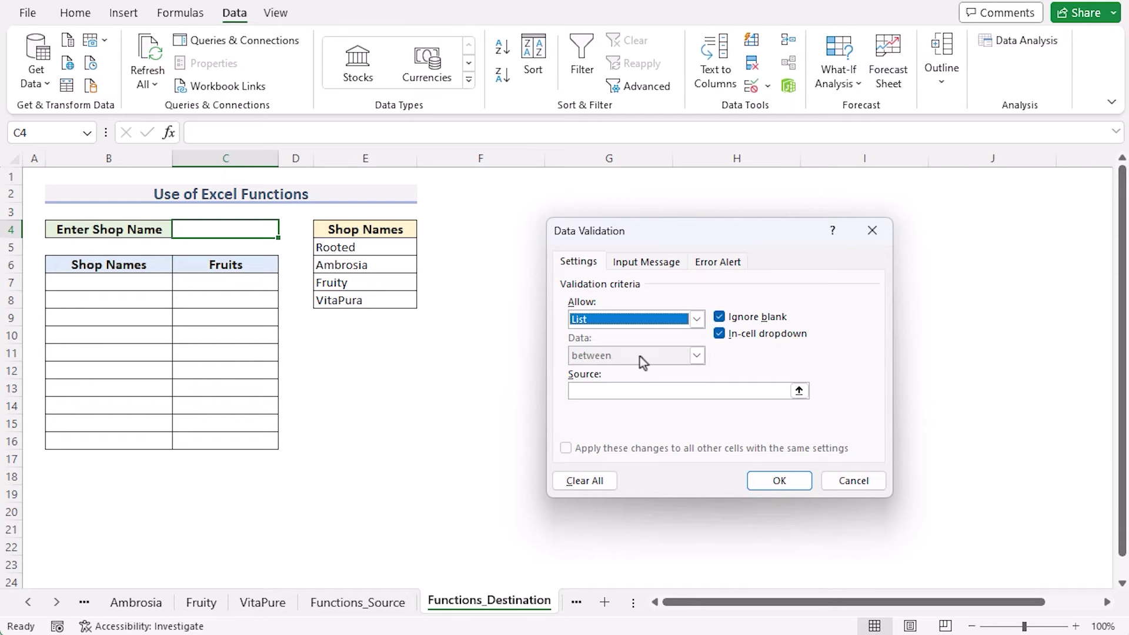
left_click(592, 391)
left_click(375, 246)
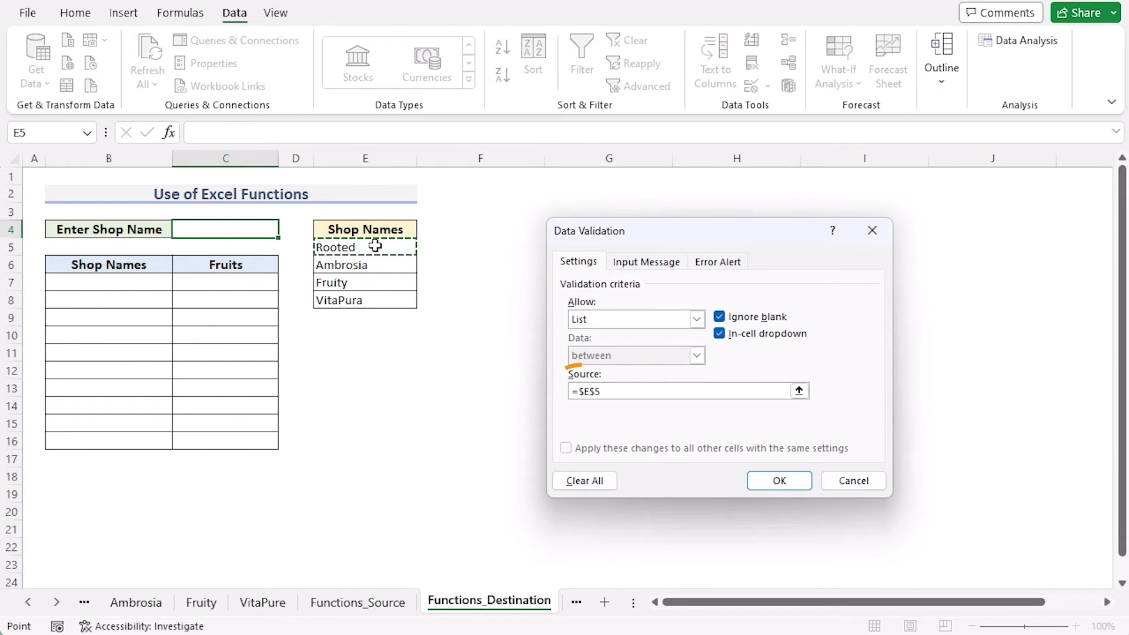
left_click(368, 300, "shift")
left_click(800, 485)
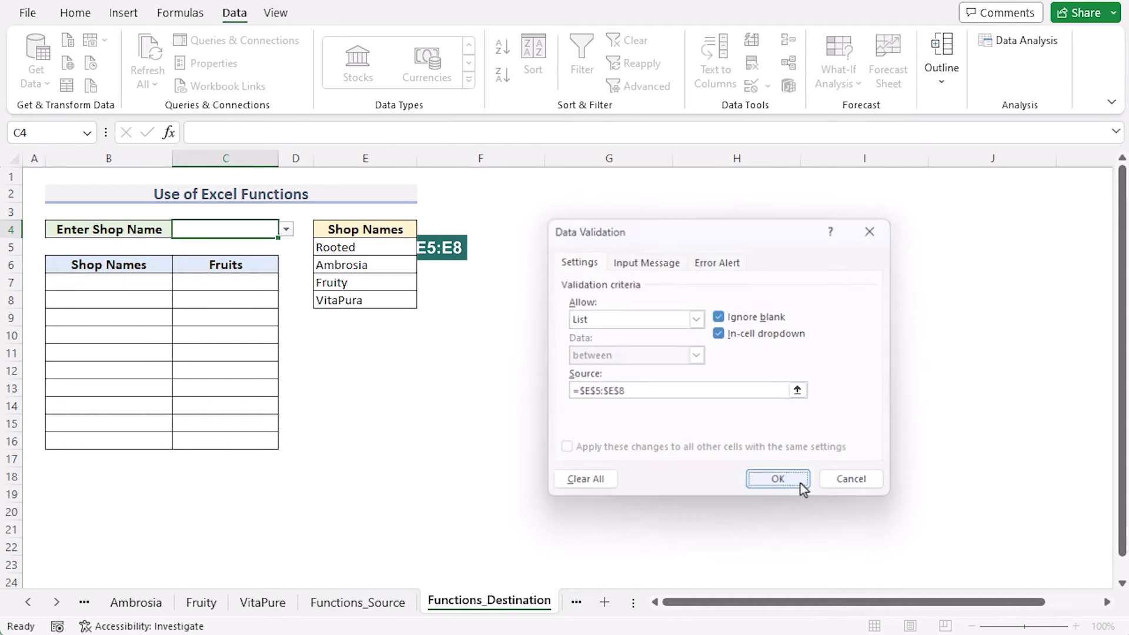
left_click(286, 231)
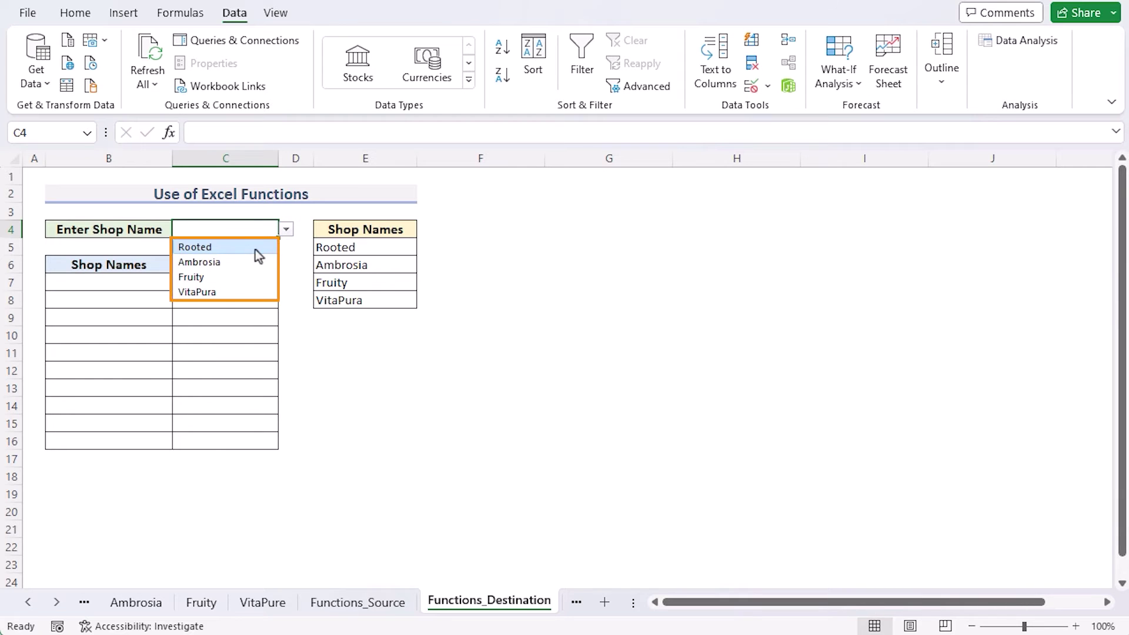
left_click(255, 248)
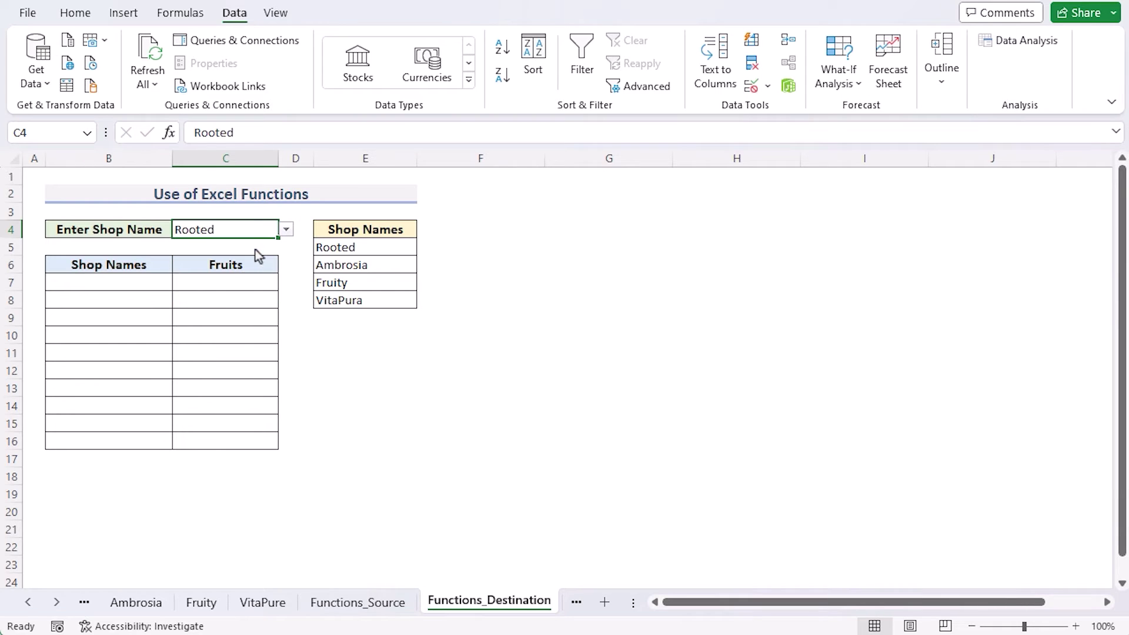
Start a formula in G5 of the Functions_Source sheet with =IF(AND(
left_click(118, 283)
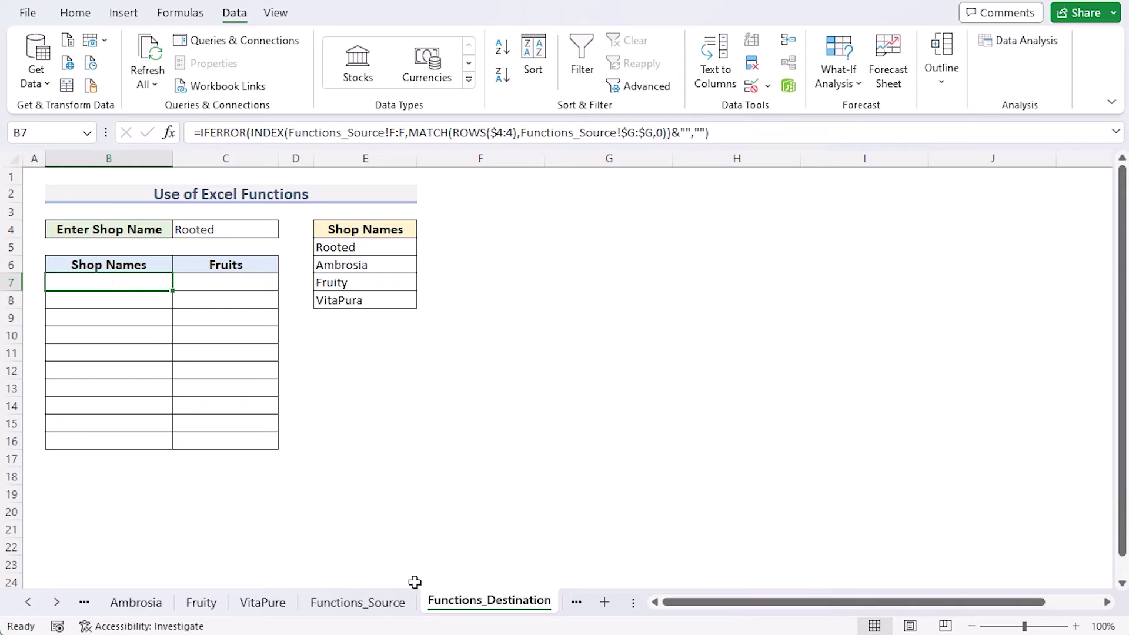
left_click(362, 605)
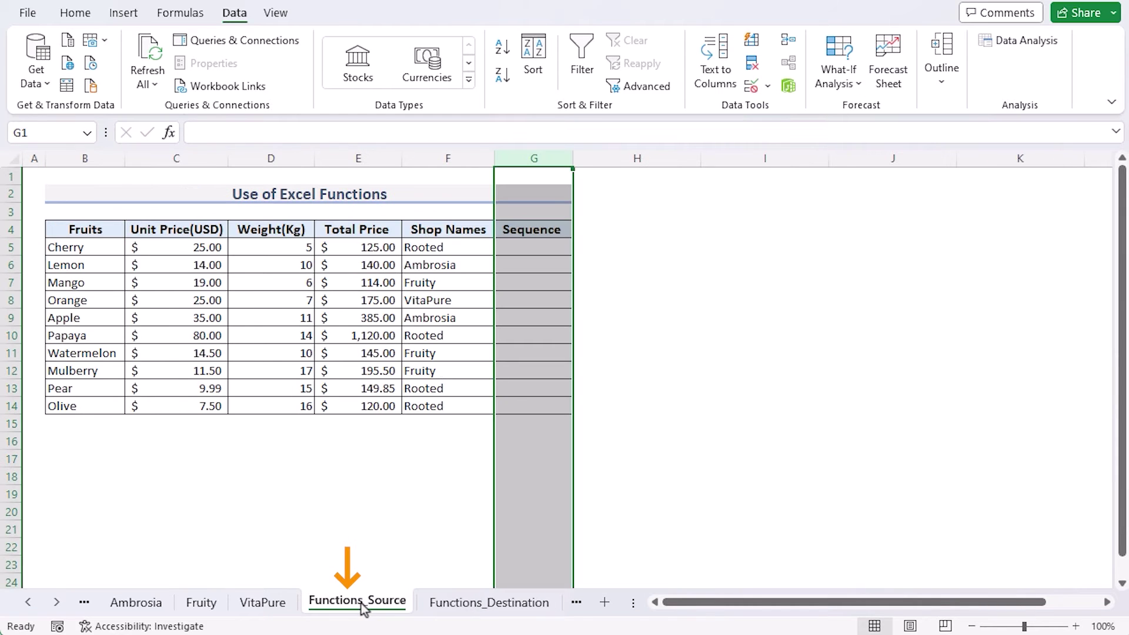
left_click(529, 247)
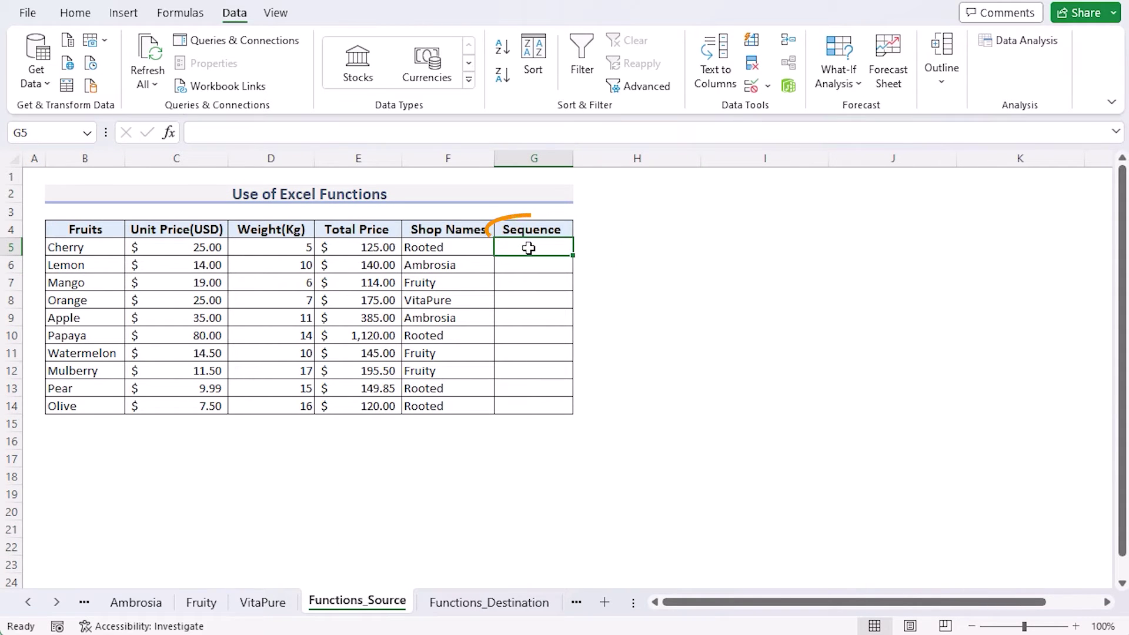
double_click(529, 247)
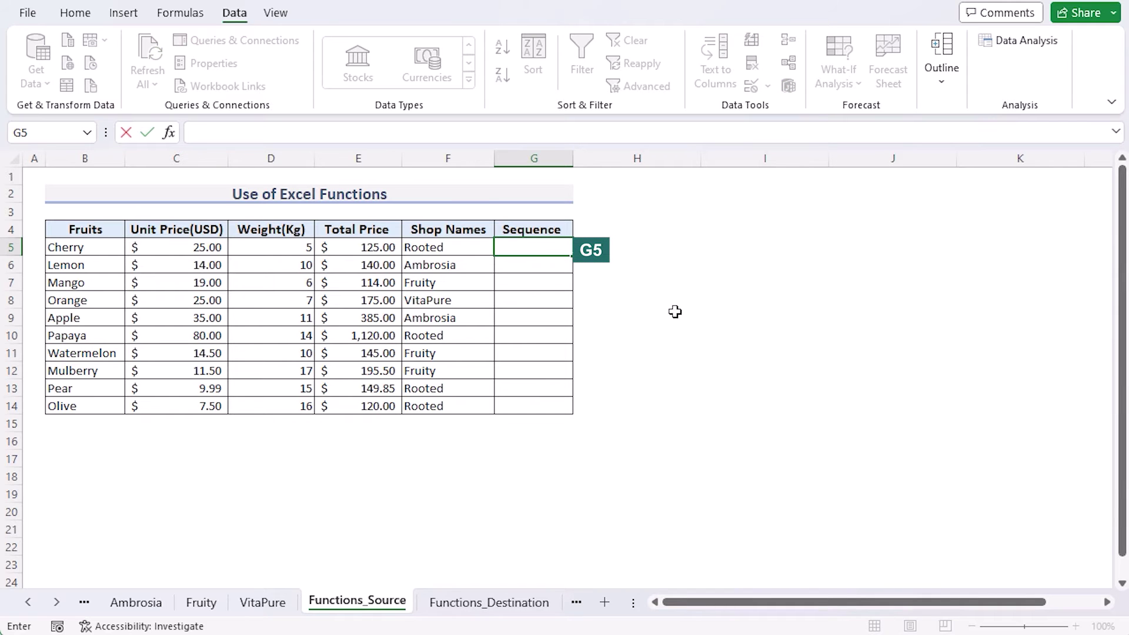
type("=if")
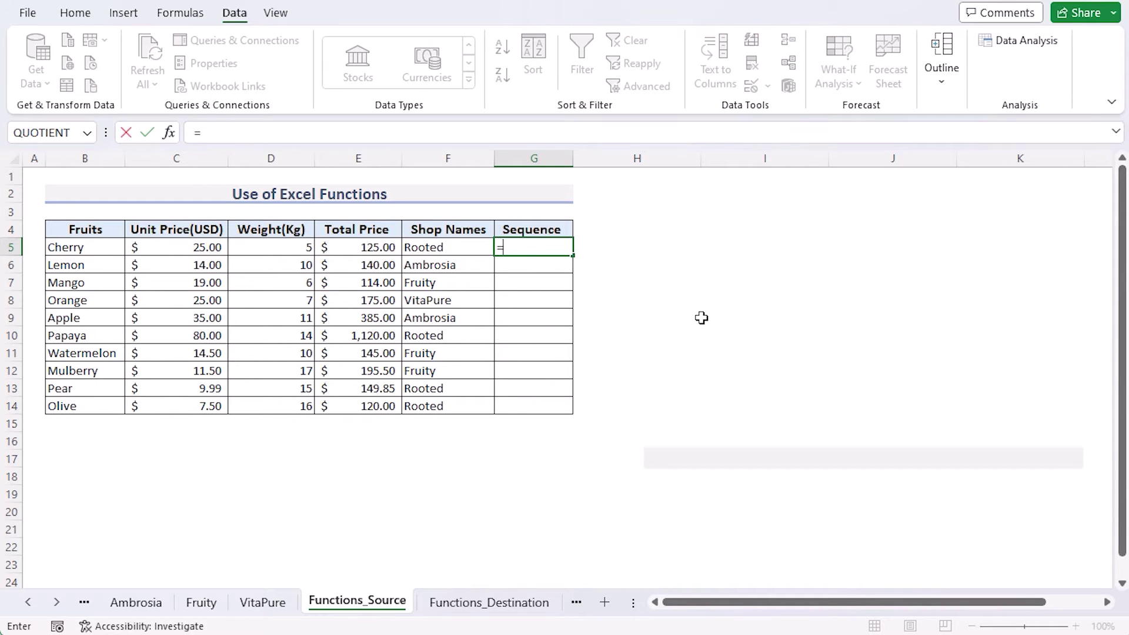
key("Tab")
type("AND")
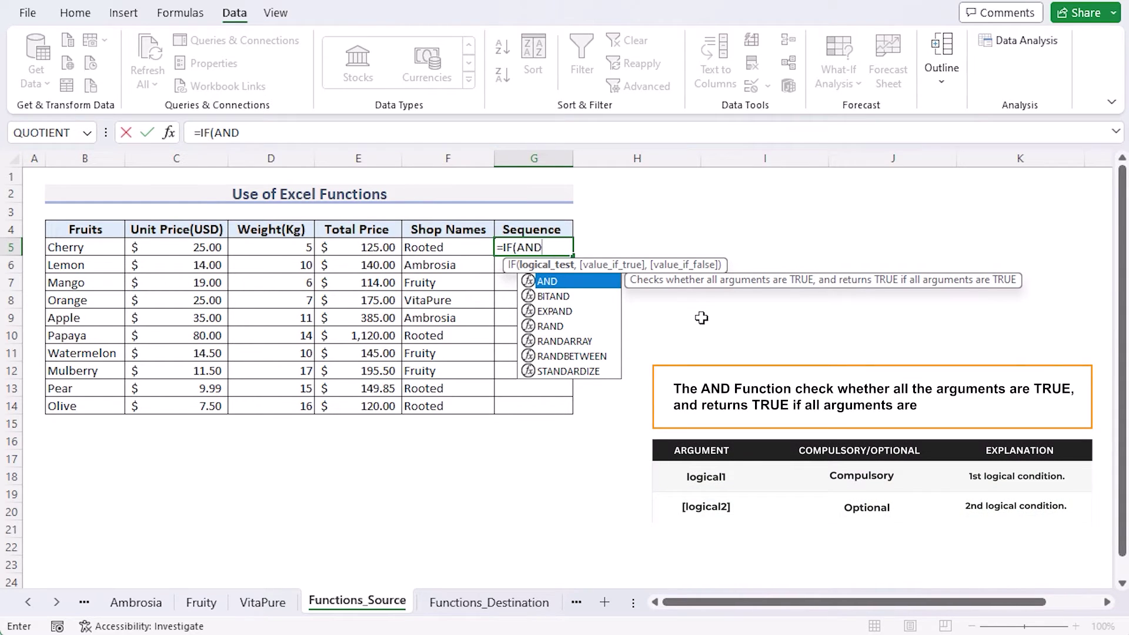
type("(")
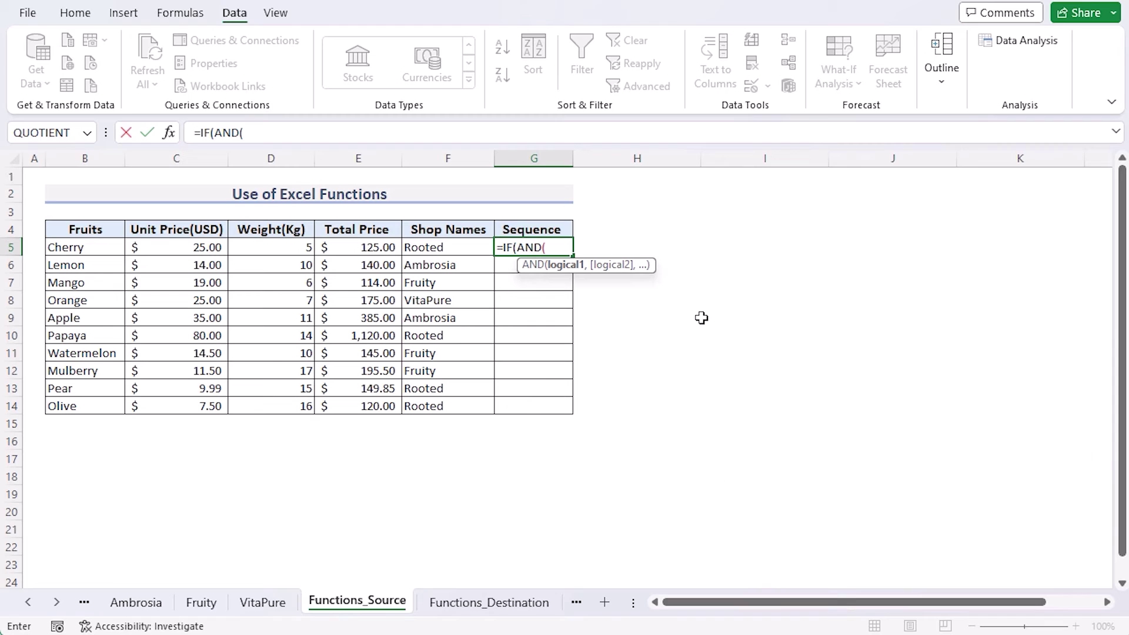
Enter F5=Functions_Destination!$C$4 as the first AND condition, with an absolute reference to the shop name cell
left_click(433, 252)
type("=")
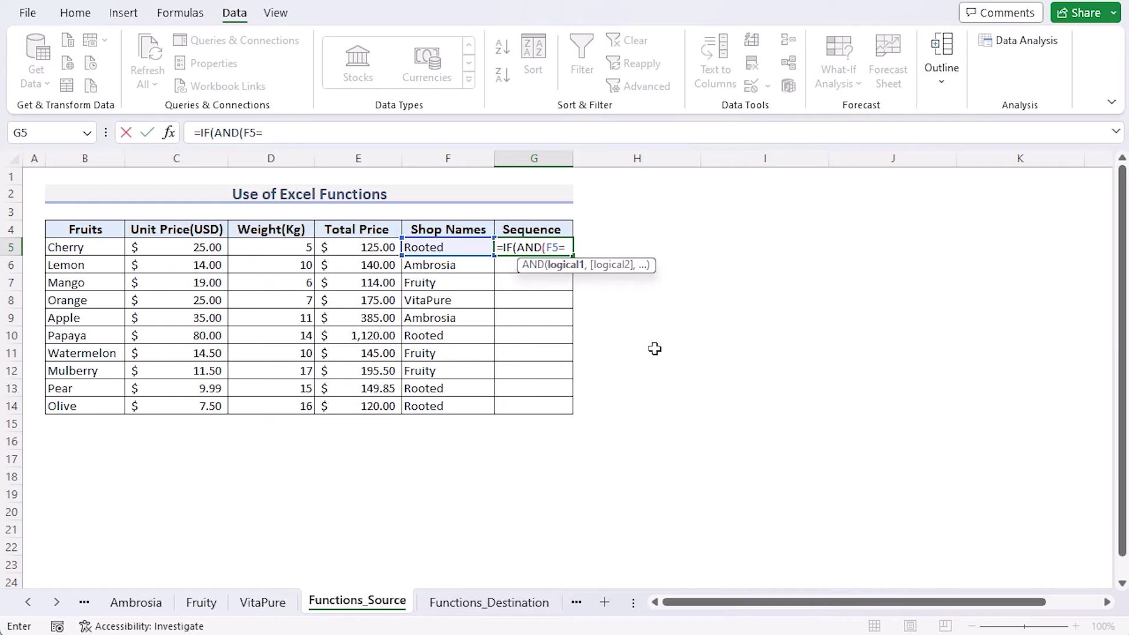
left_click(489, 603)
type("C4")
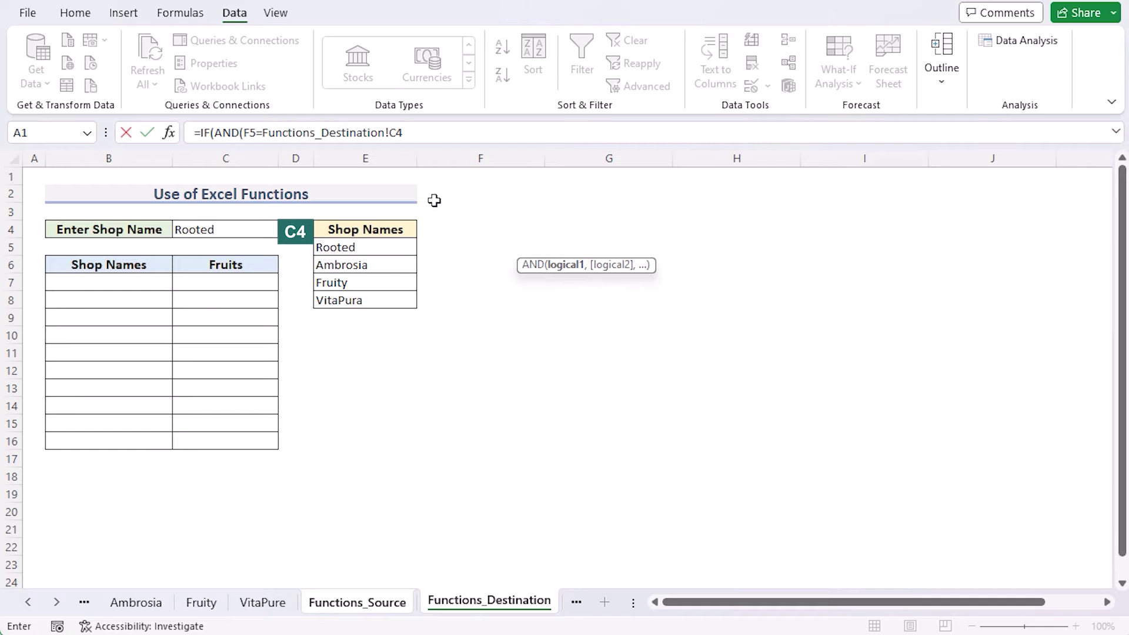
left_click_drag(404, 133, 389, 133)
key("F4")
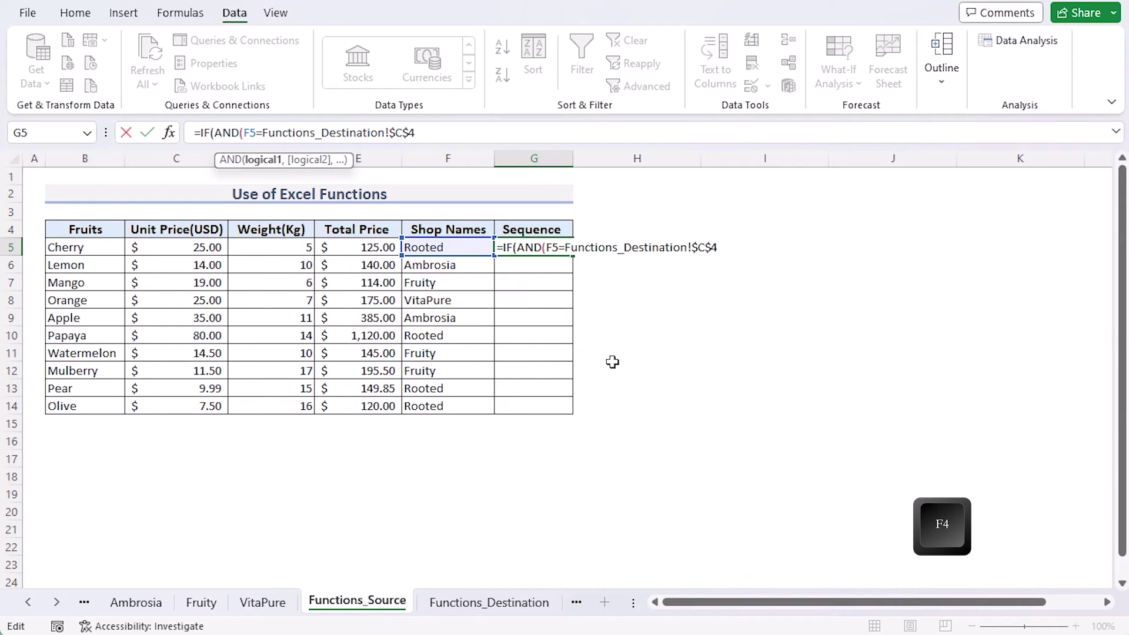
type(",")
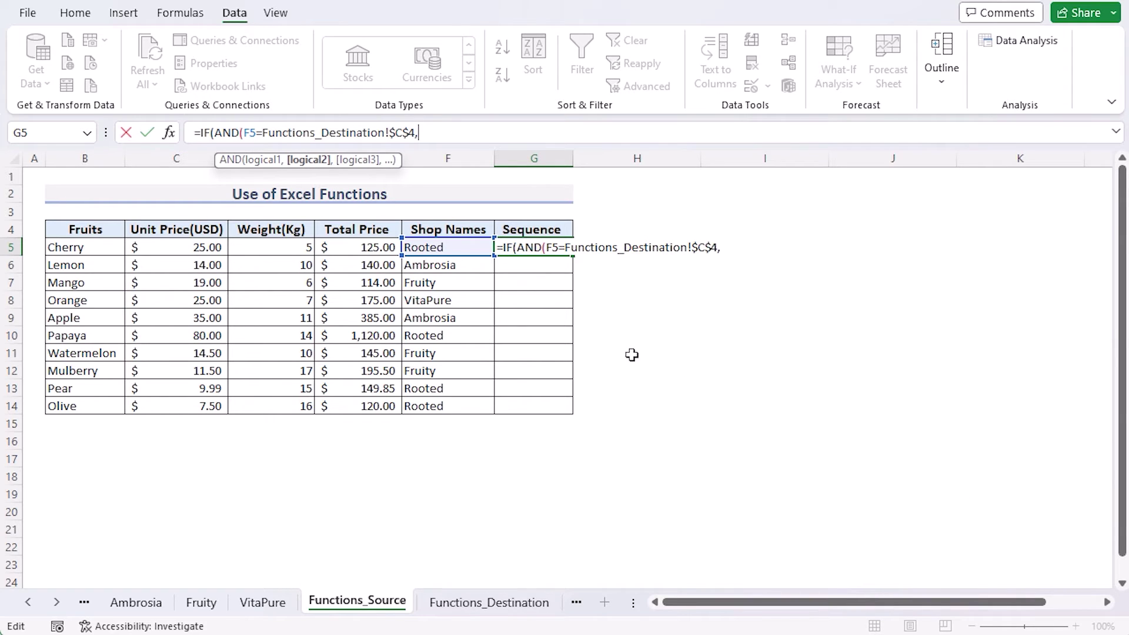
Add Functions_Source!E5>=130 as the second condition and close the AND function
left_click(365, 247)
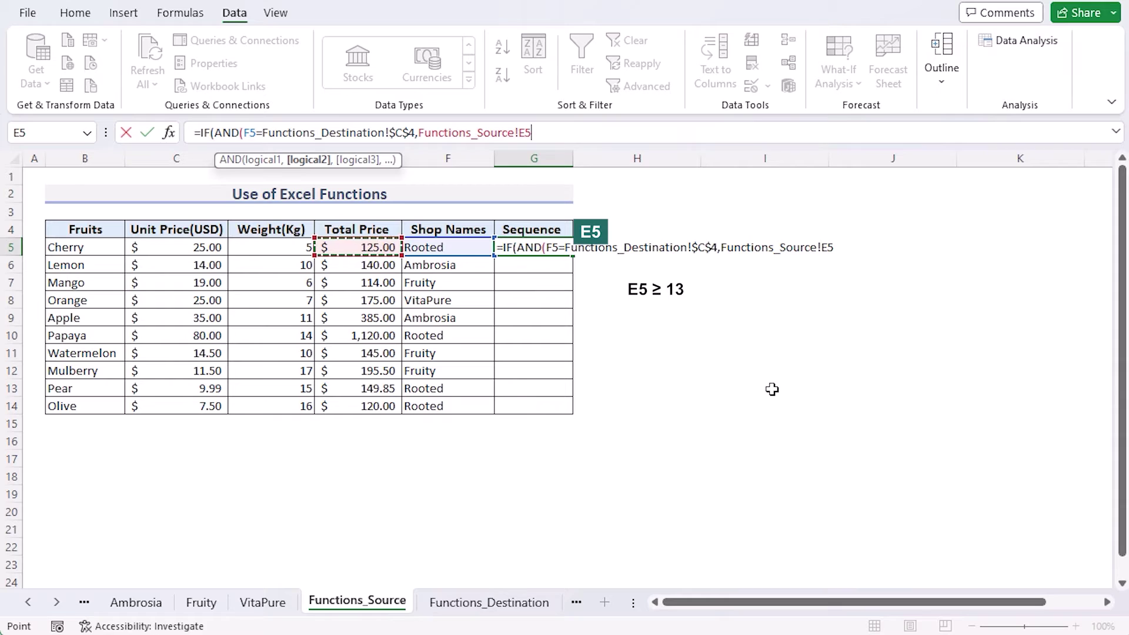
type(">")
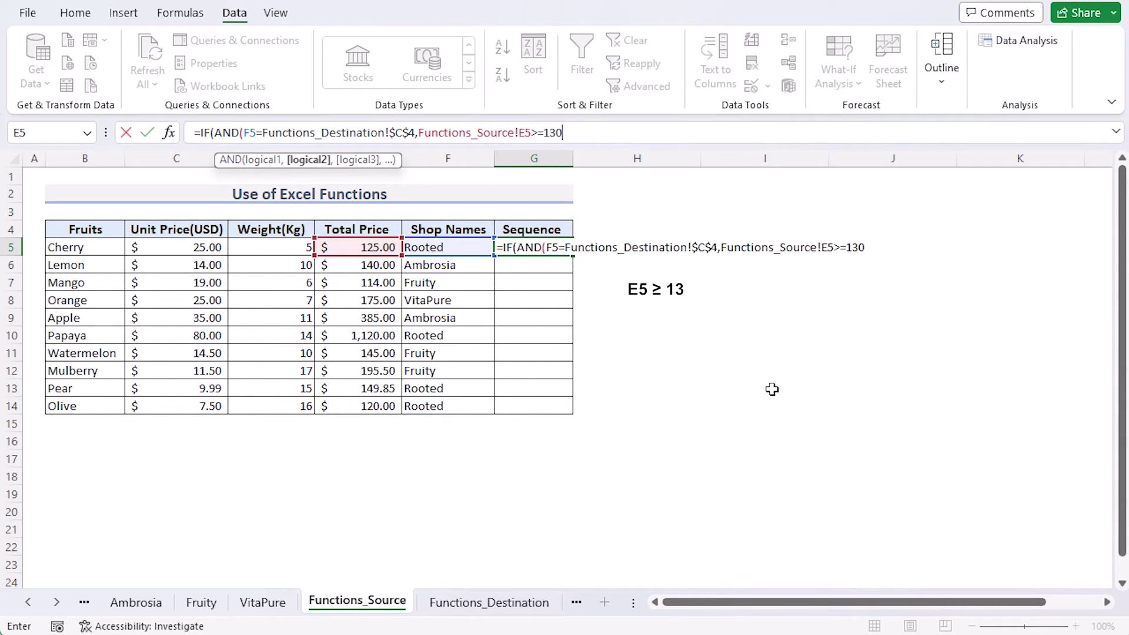
type("=130),M")
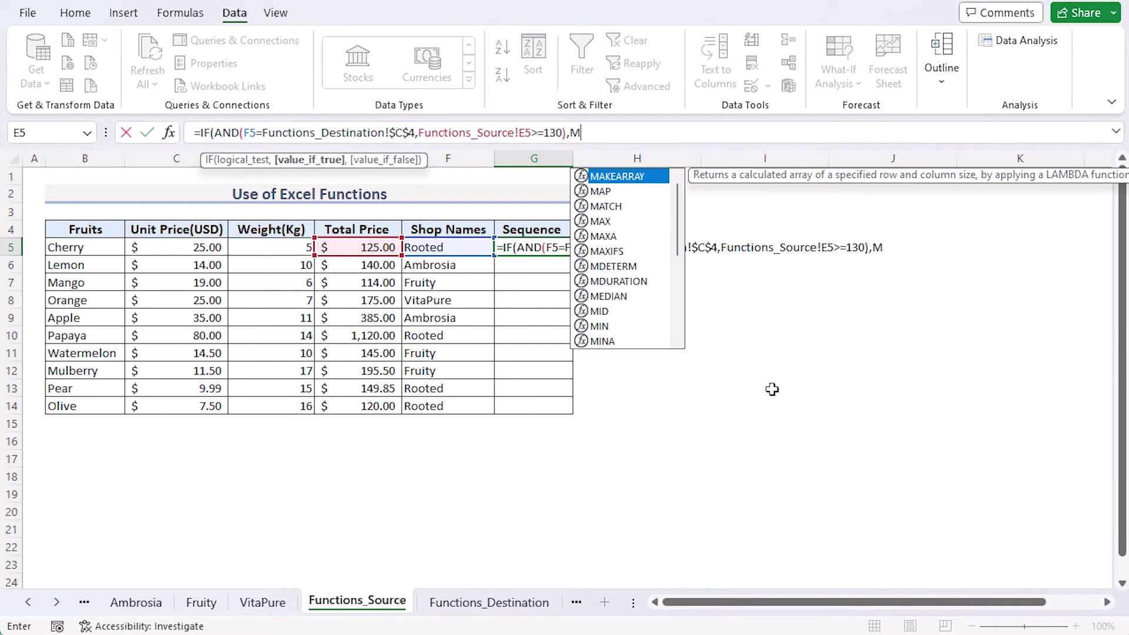
Begin the IF function's true value with the MAX function over the range G2:G3
type("AX")
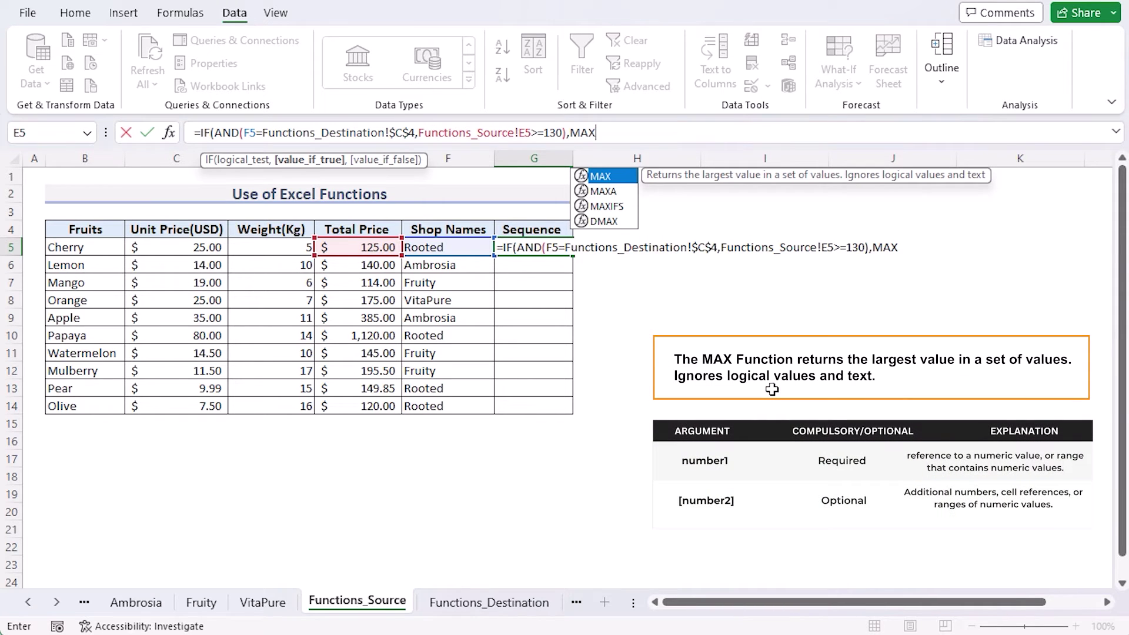
type("(")
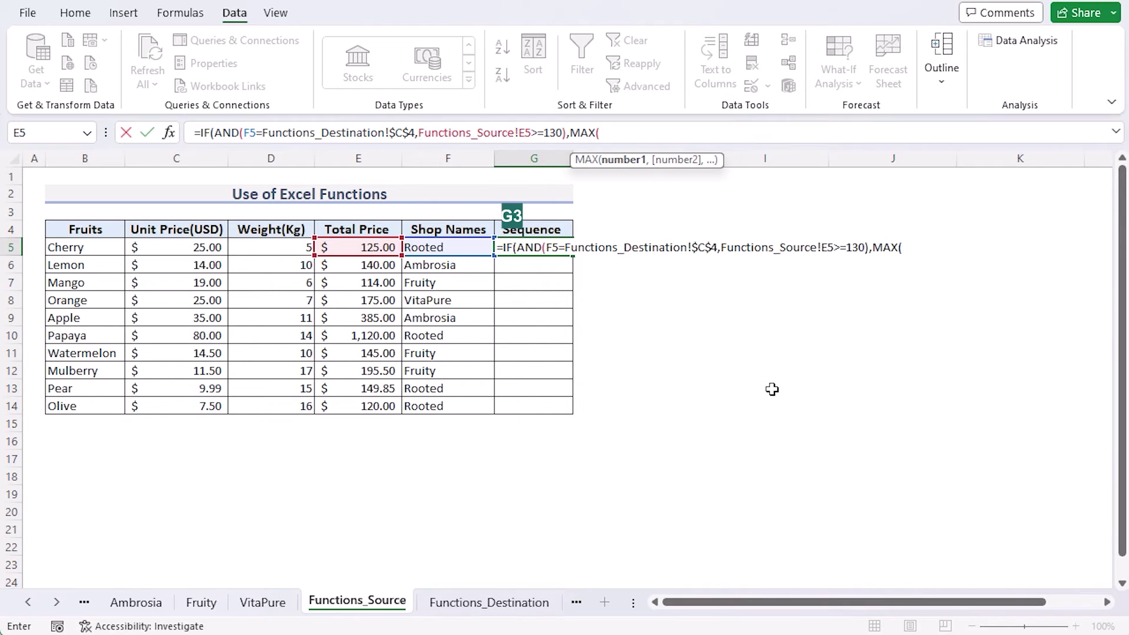
type("G2")
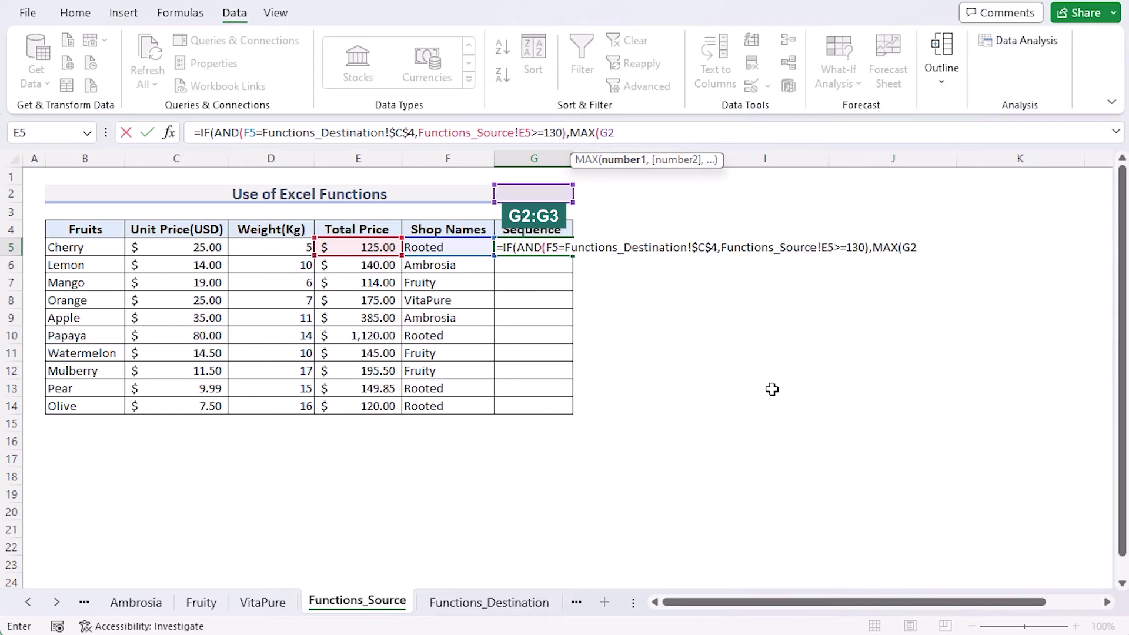
type(":G")
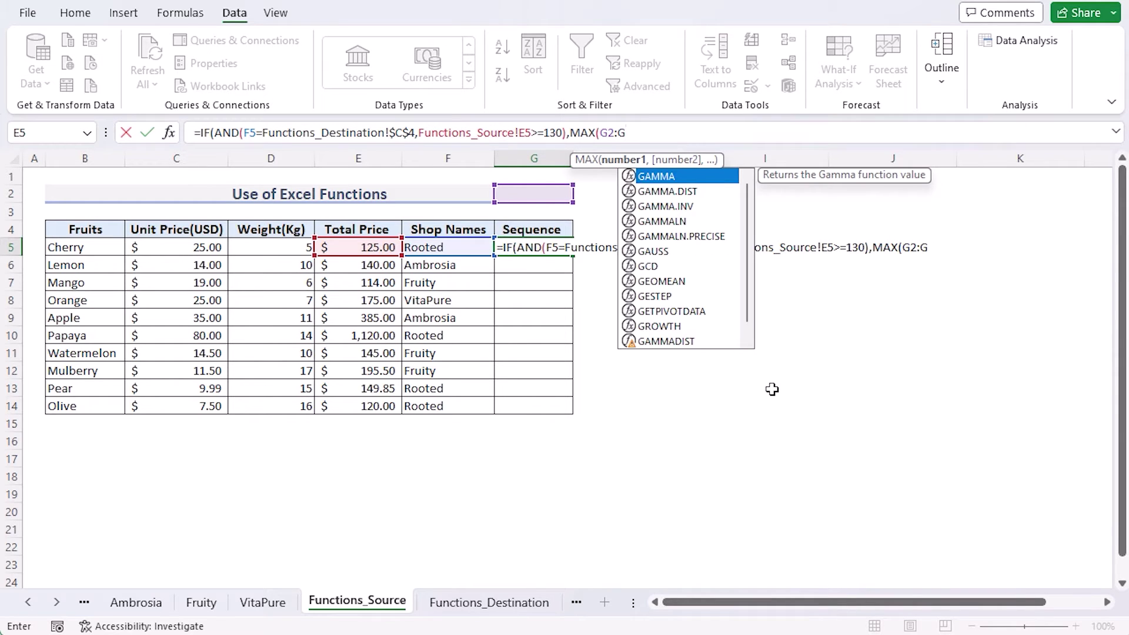
type("3")
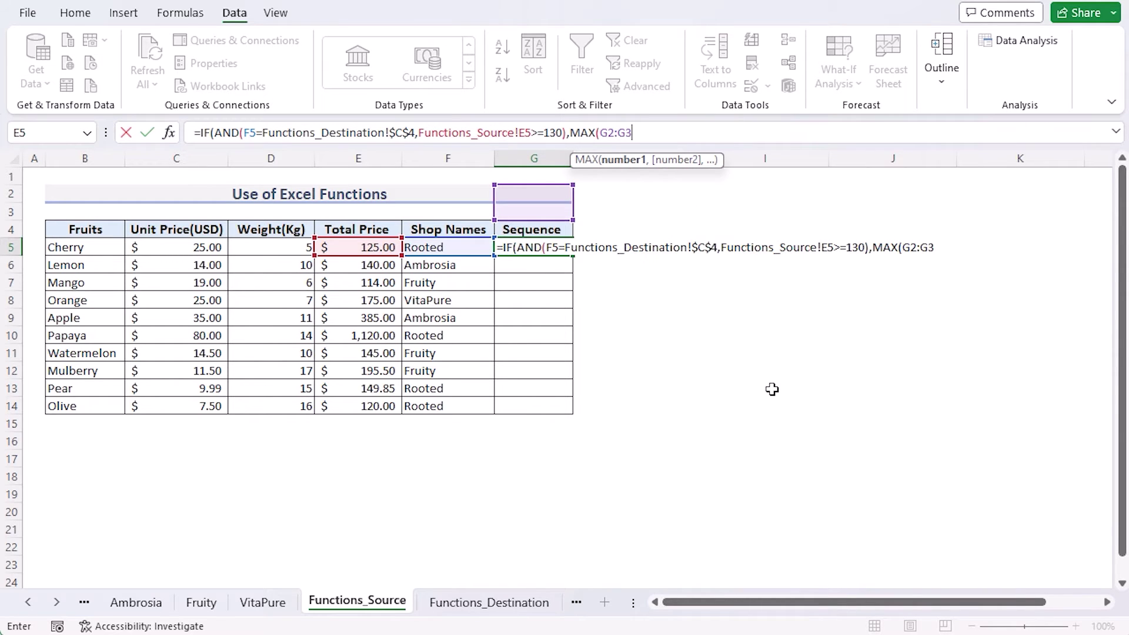
Lock the row of the MAX range's first reference as G$2, close the function and add +1
left_click(610, 133)
double_click(609, 132)
key("F4")
key("F4")
left_click(652, 133)
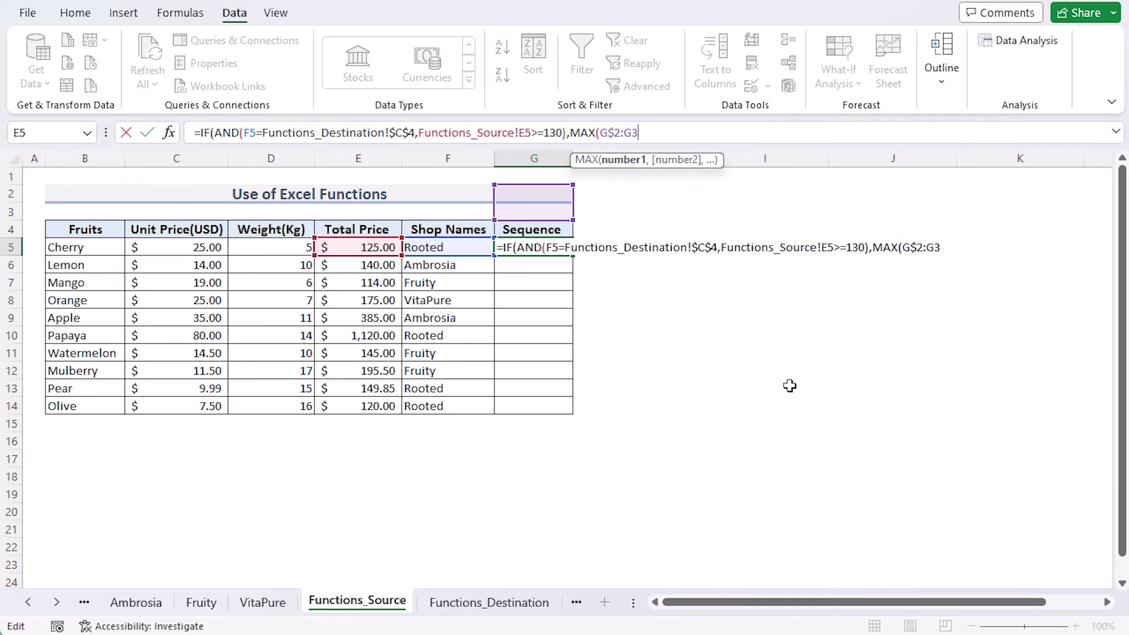
type(")")
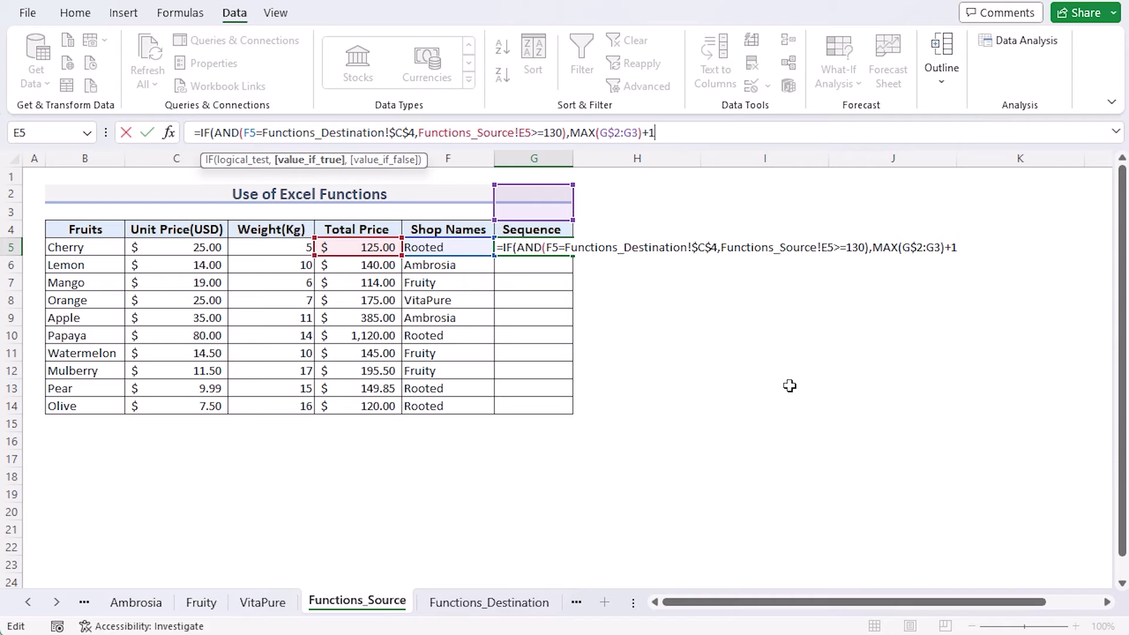
type("+1")
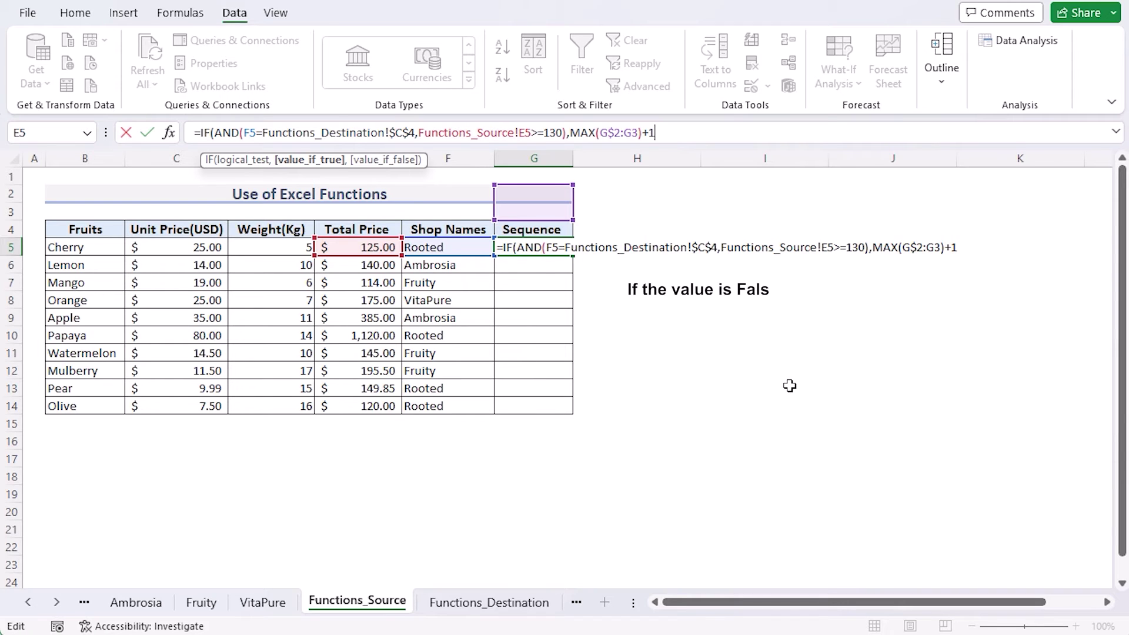
Set the IF function's false value to "-", close the formula and enter it in G5
type(",\"-")
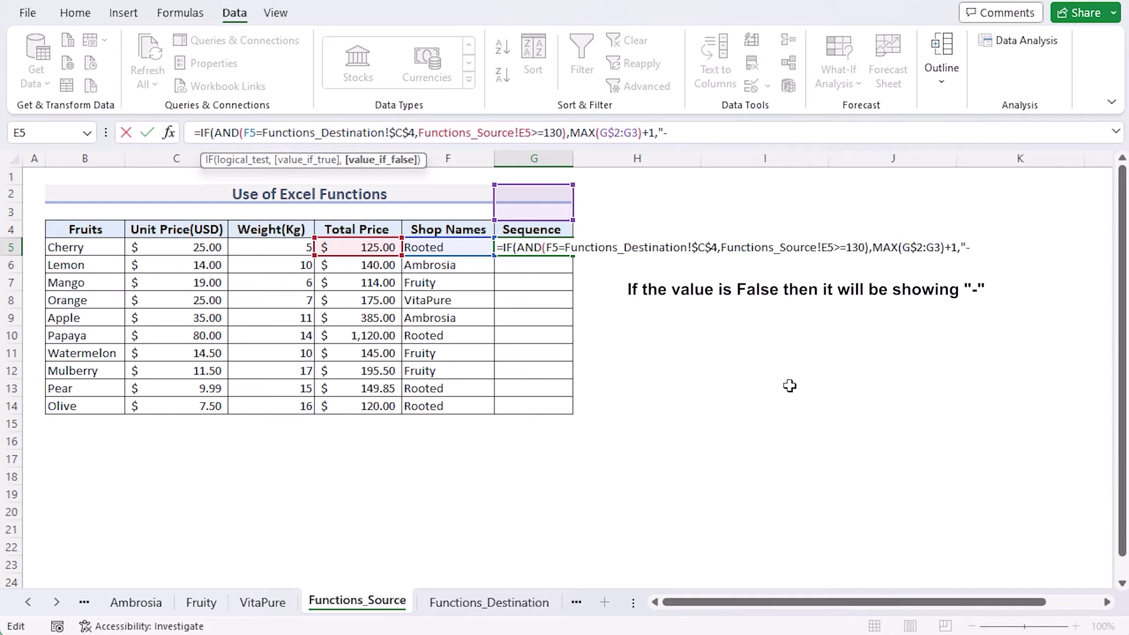
type("\"")
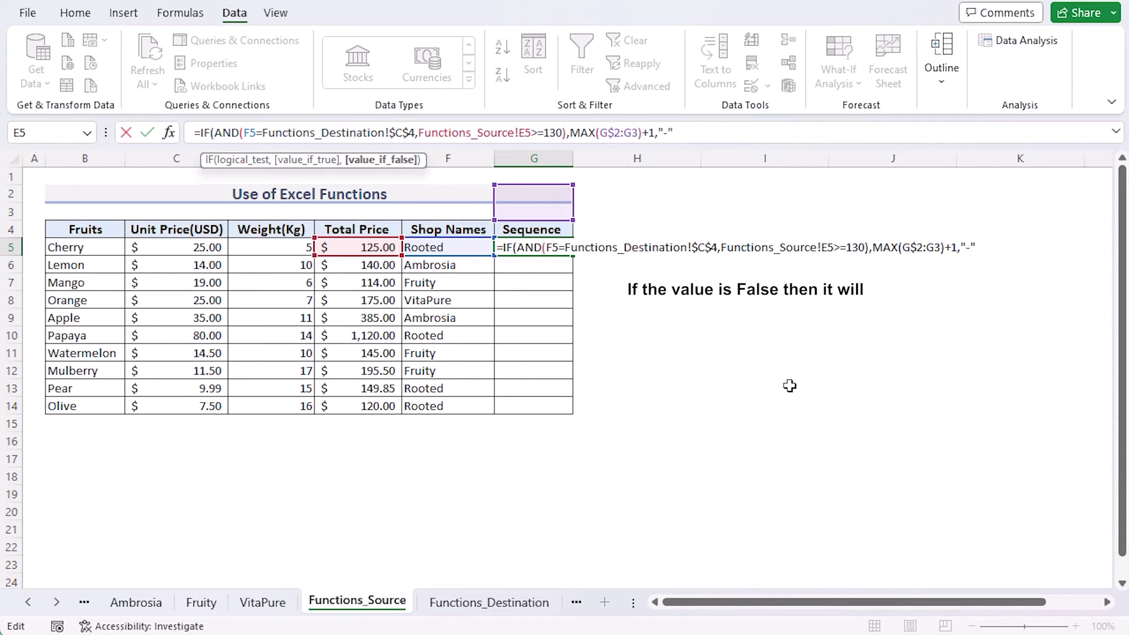
type(")")
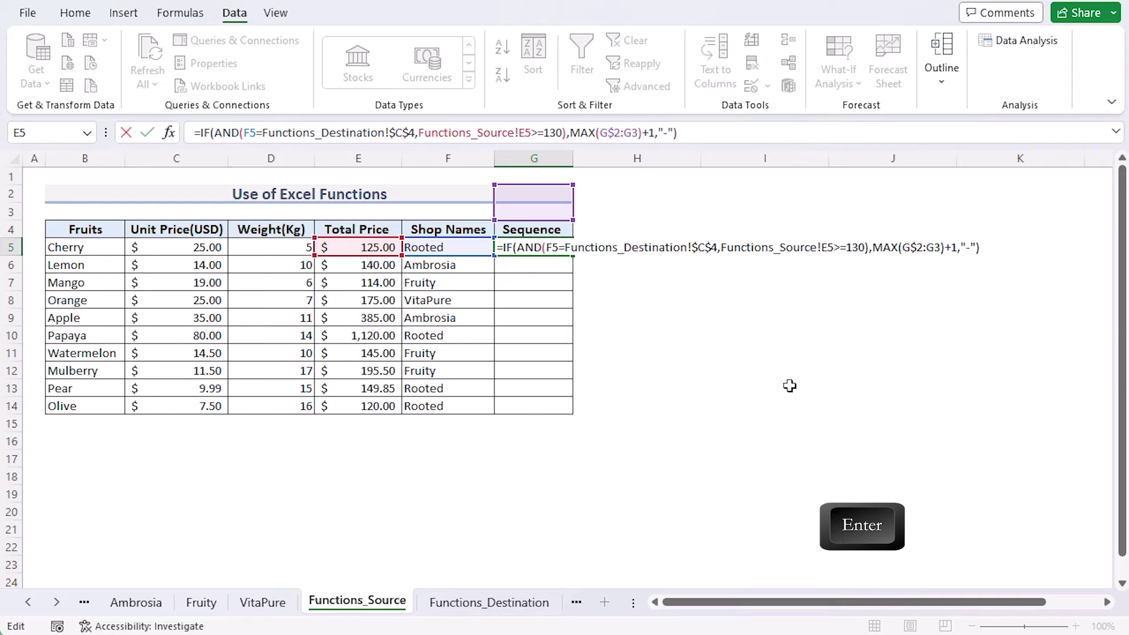
key("Return")
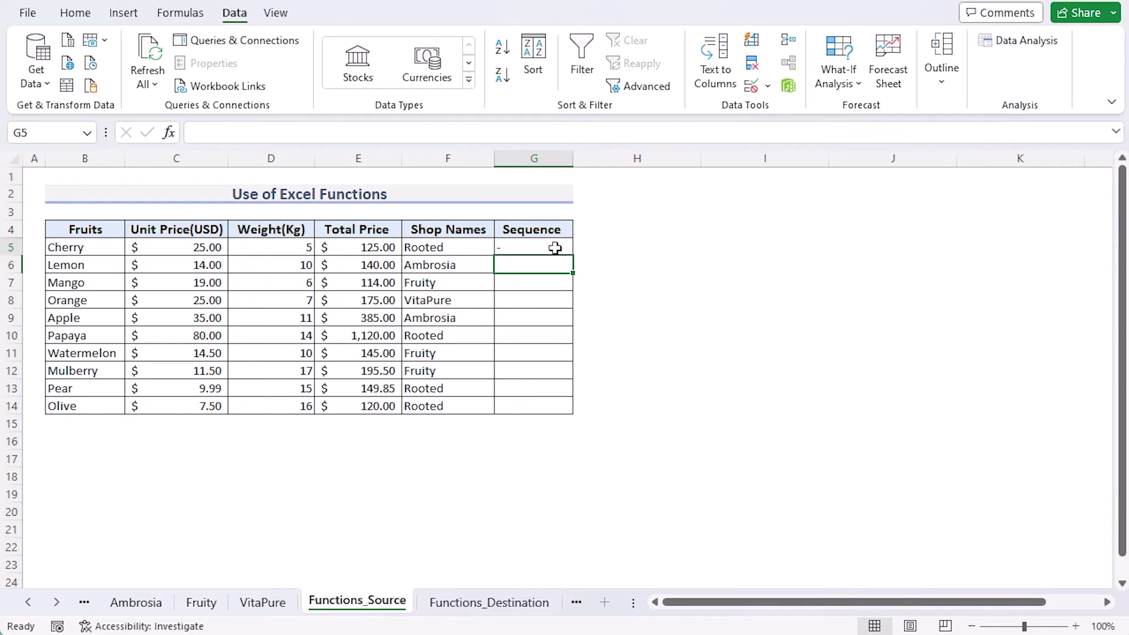
Fill the Sequence formula from G5 down through G14
left_click(556, 248)
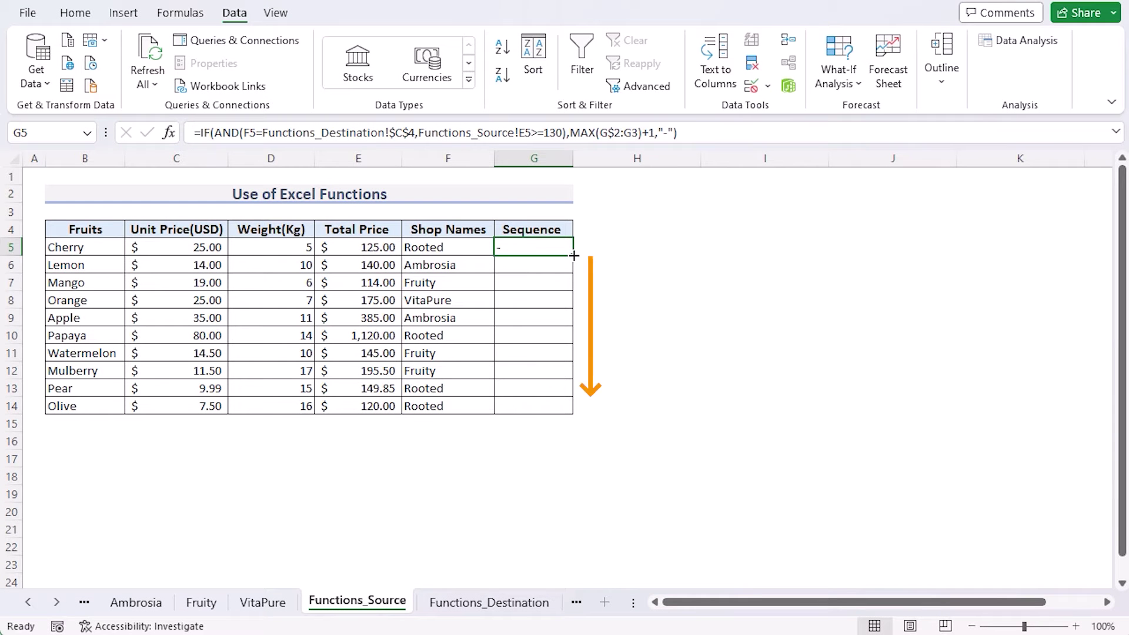
left_click_drag(574, 255, 587, 413)
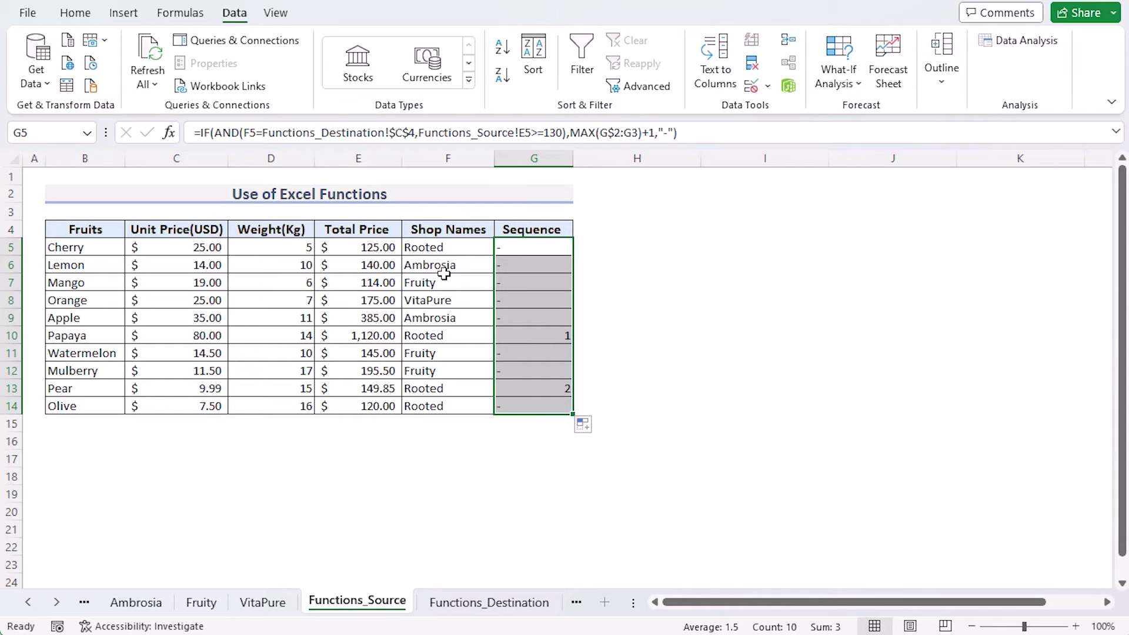
left_click(434, 333)
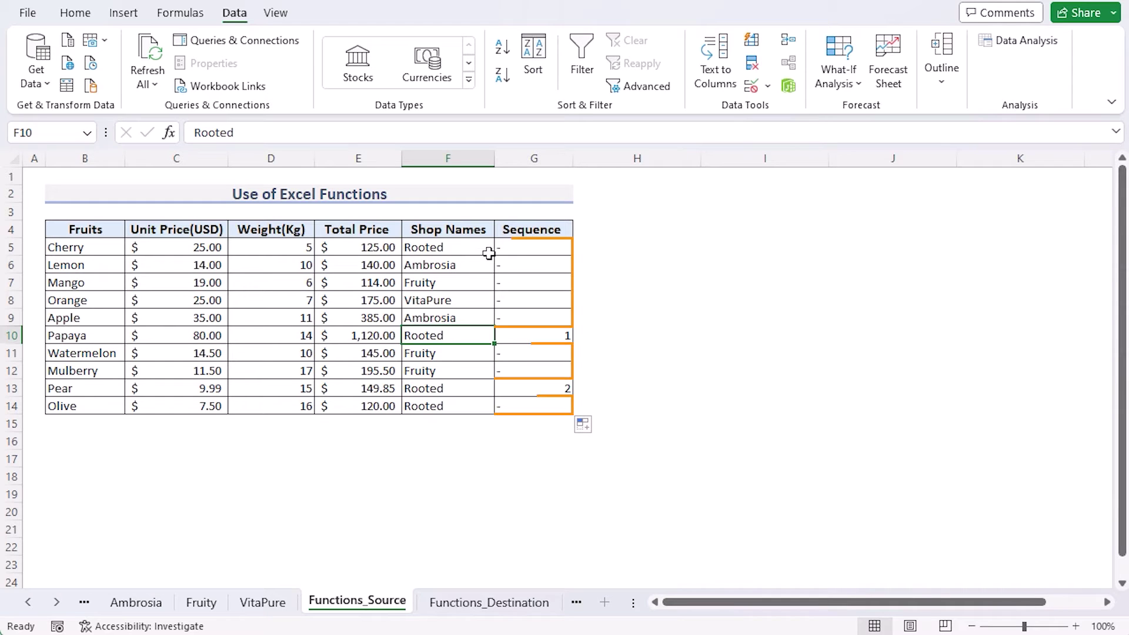
Start a formula in B7 of the Functions_Destination sheet with =IFERROR(INDEX(
left_click(471, 604)
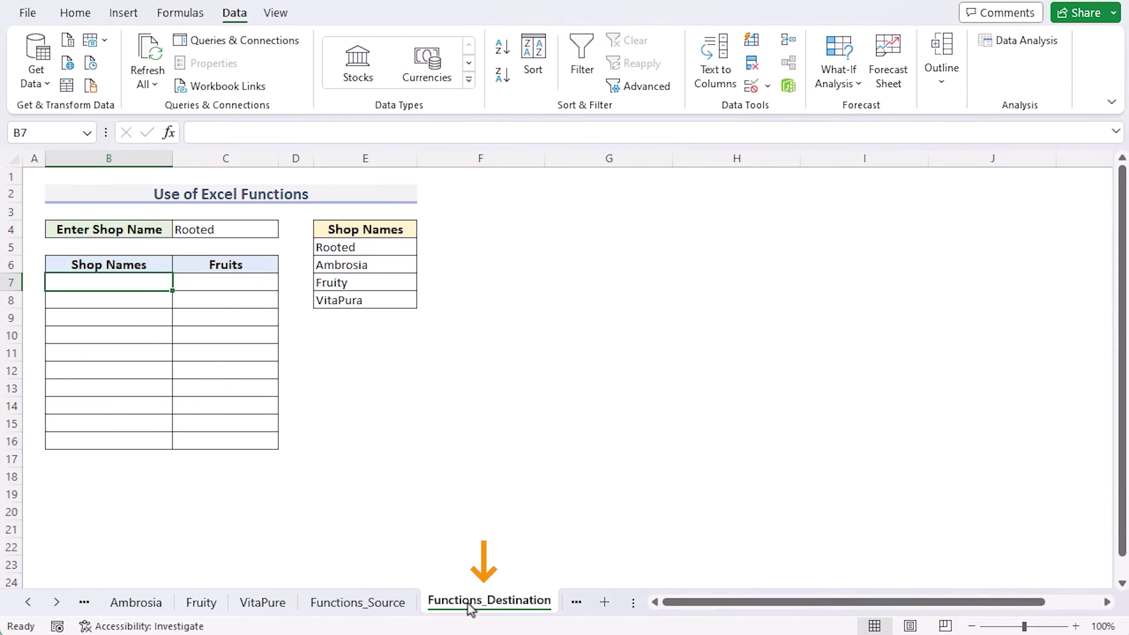
double_click(125, 286)
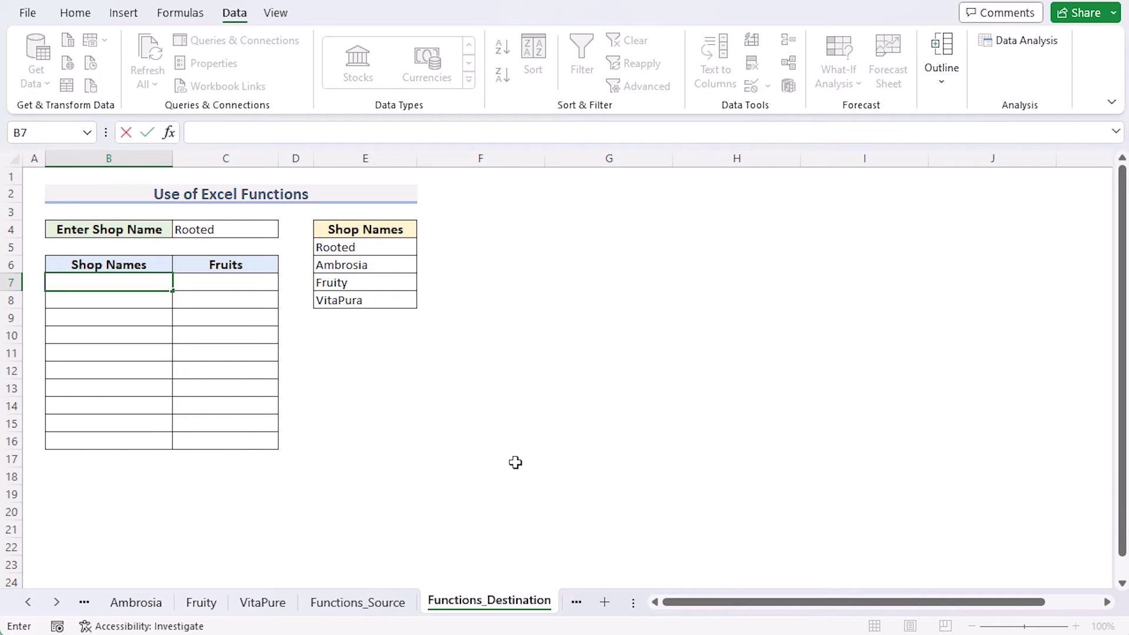
type("=IFE")
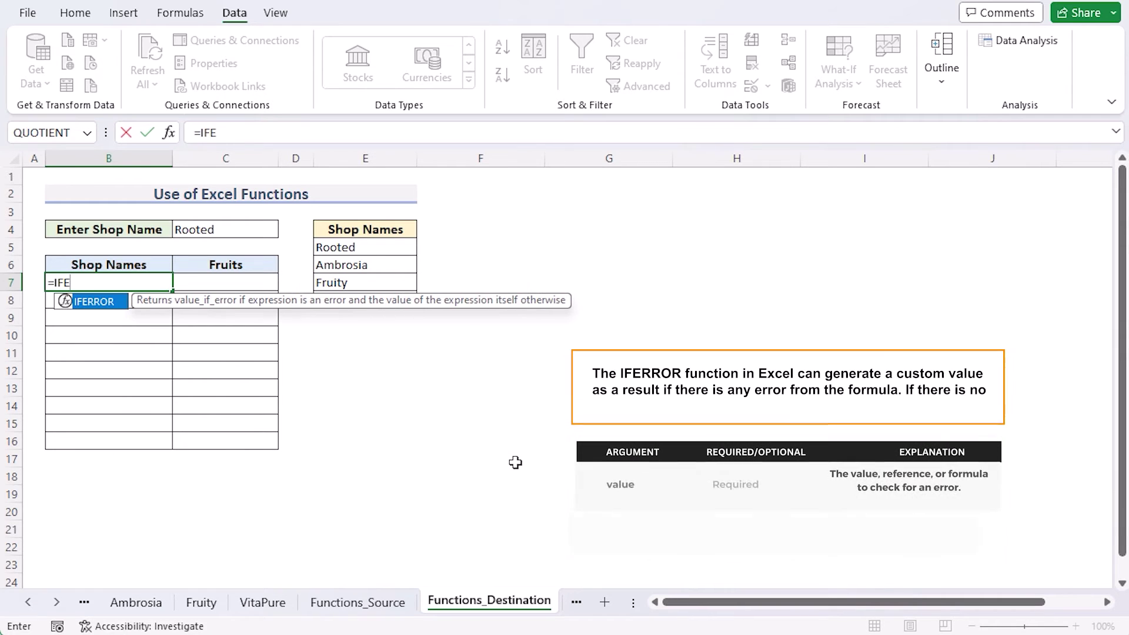
type("RROR")
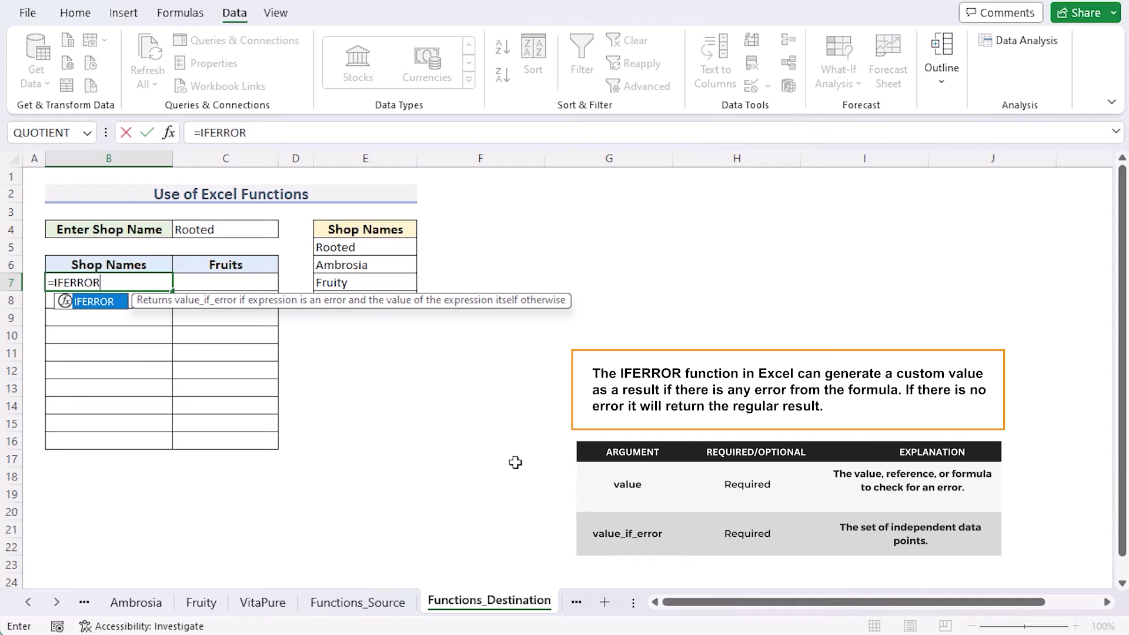
type("(")
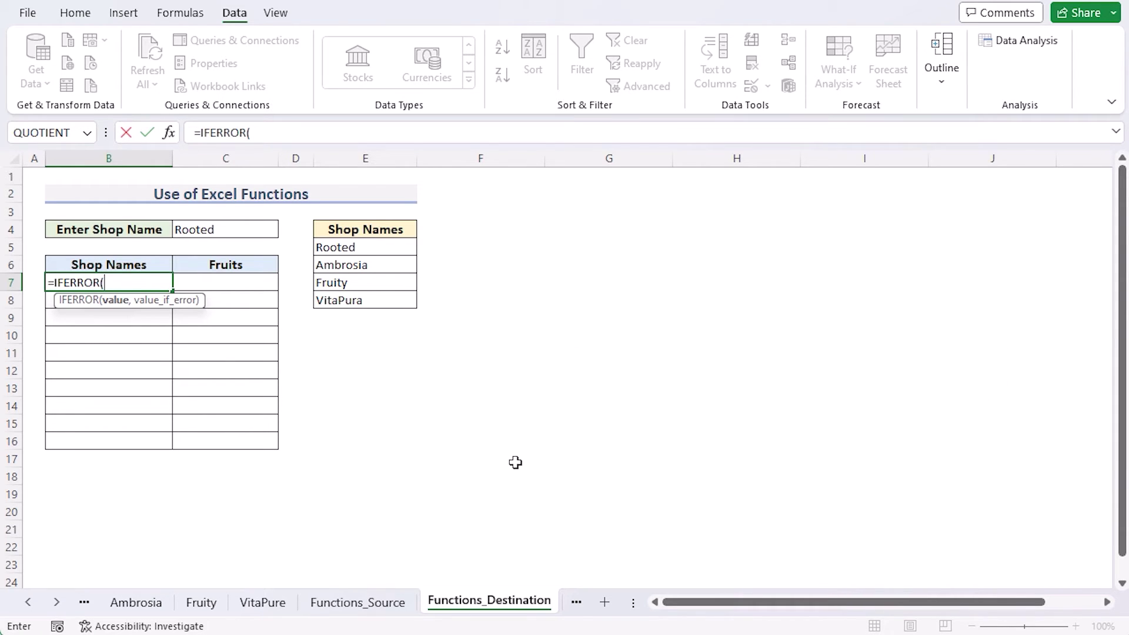
type("INDEX")
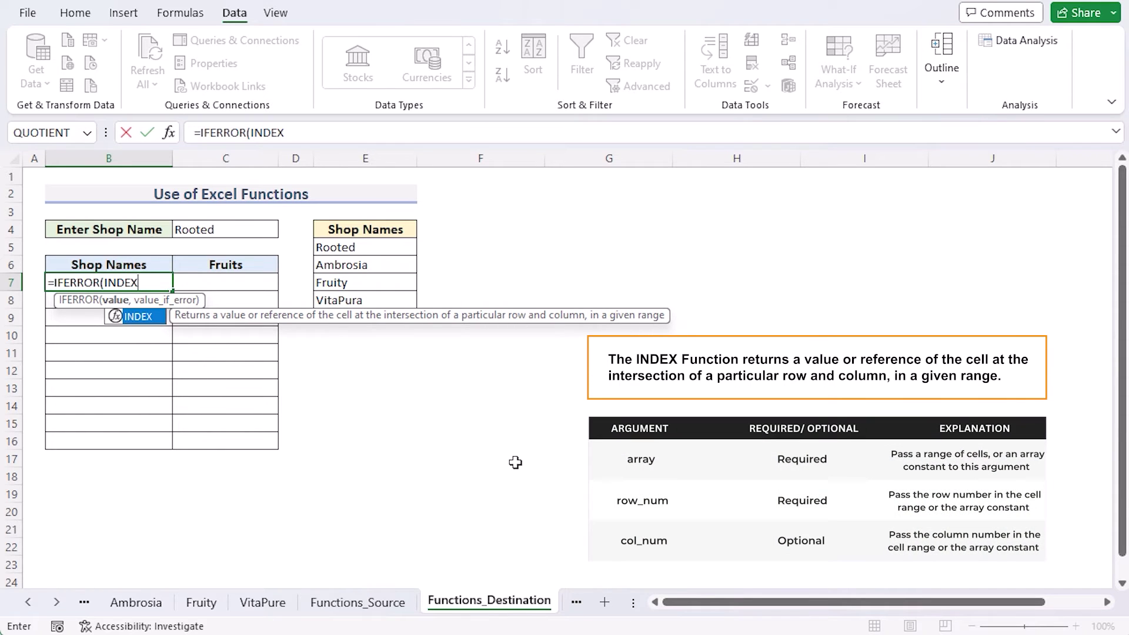
type("(")
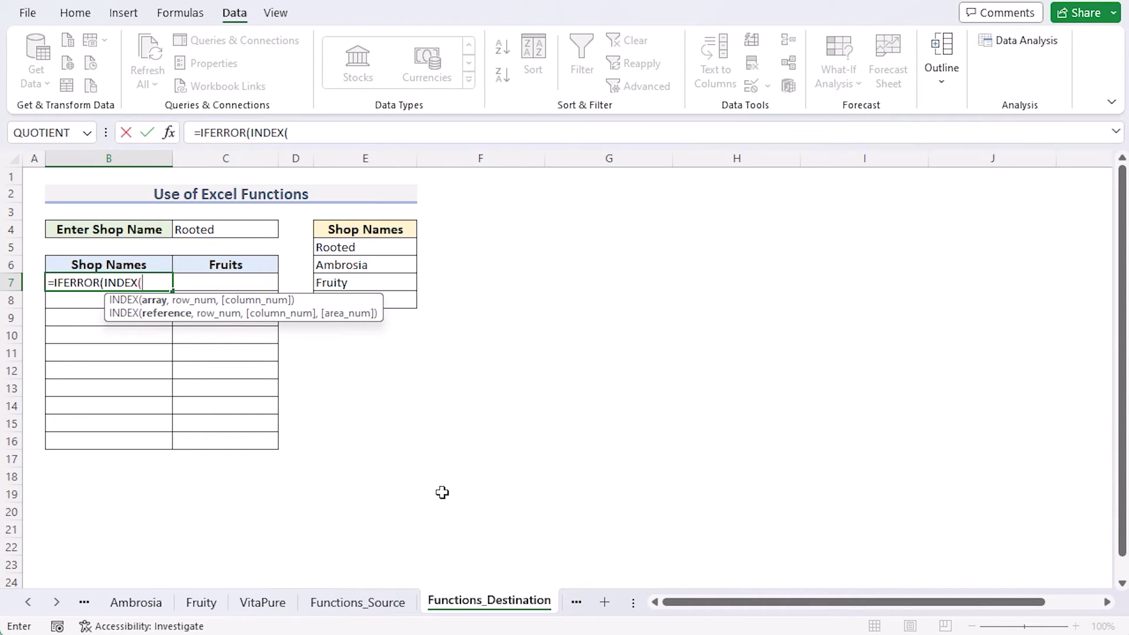
Enter Functions_Source!F:F as the INDEX array argument, followed by a comma
left_click(370, 608)
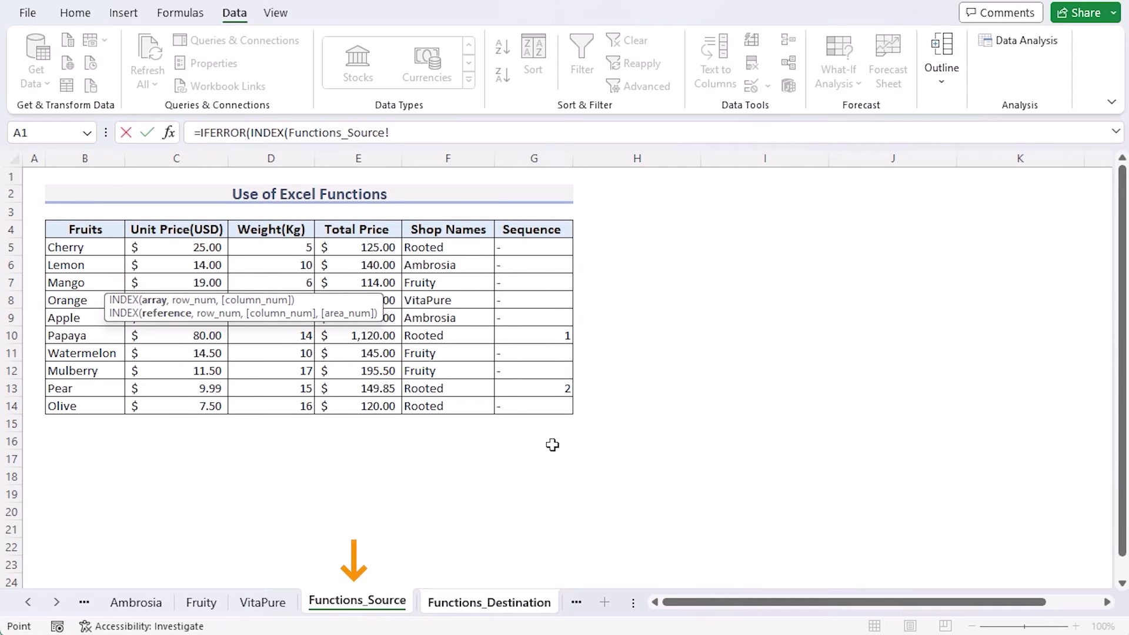
left_click(444, 137)
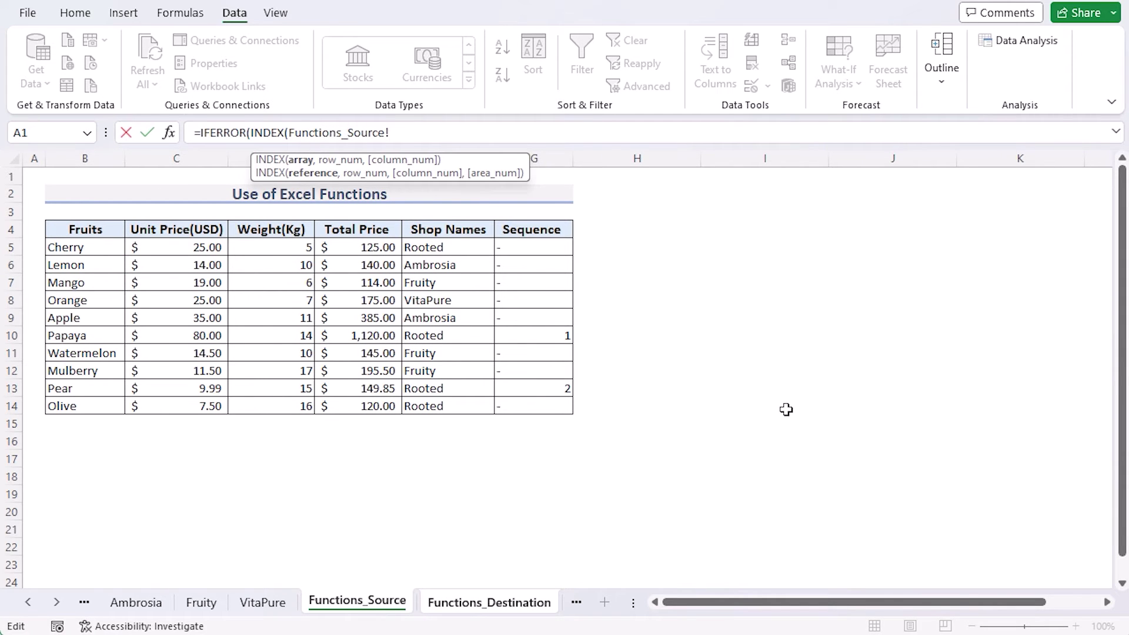
type("F:F")
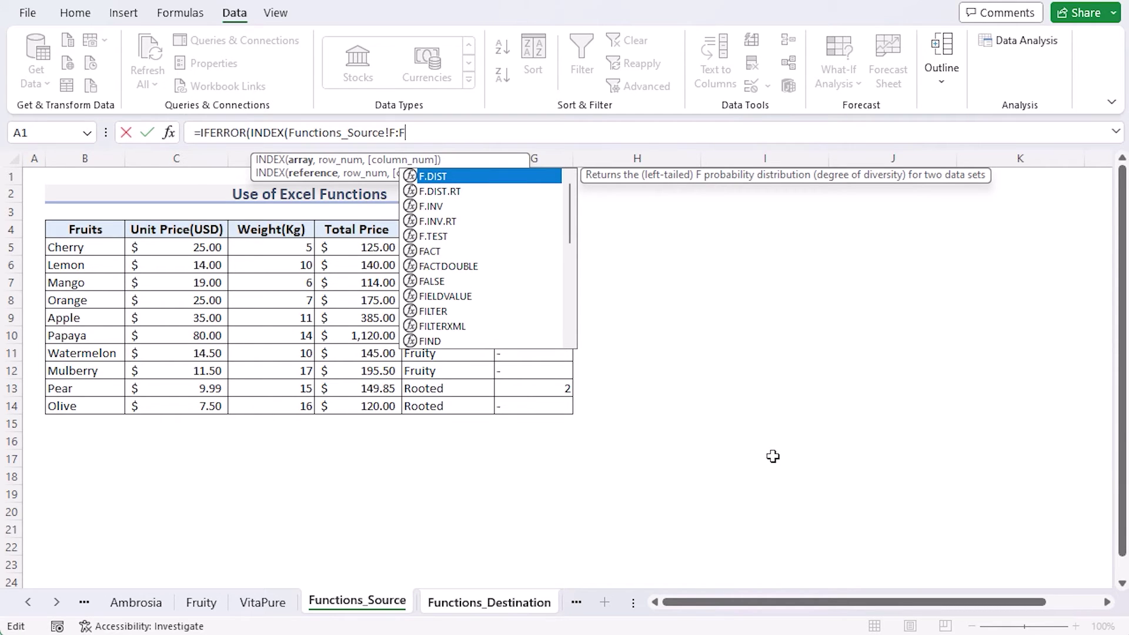
type(",")
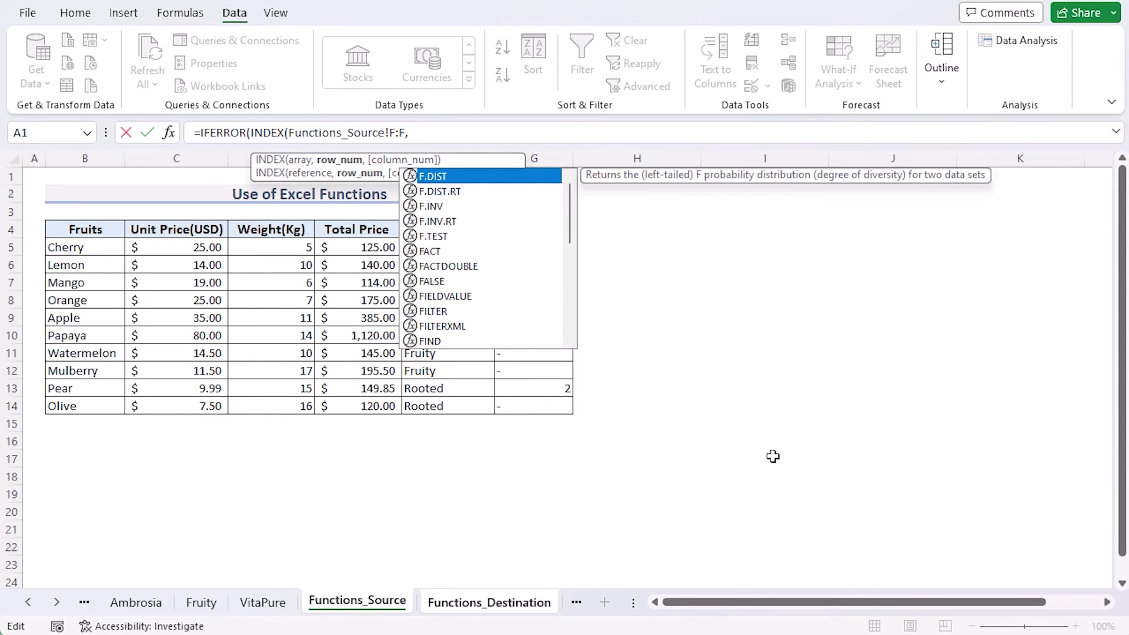
Nest MATCH as the INDEX row number, with ROWS($4:4) as its lookup value and only the first row reference absolute
type("MATCH")
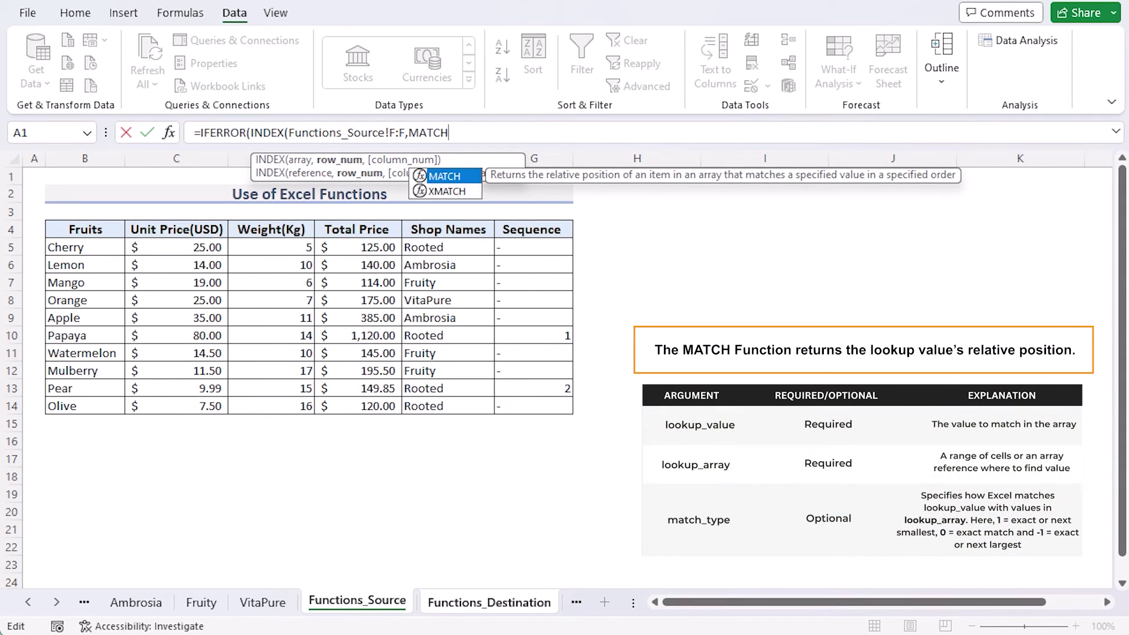
type("(")
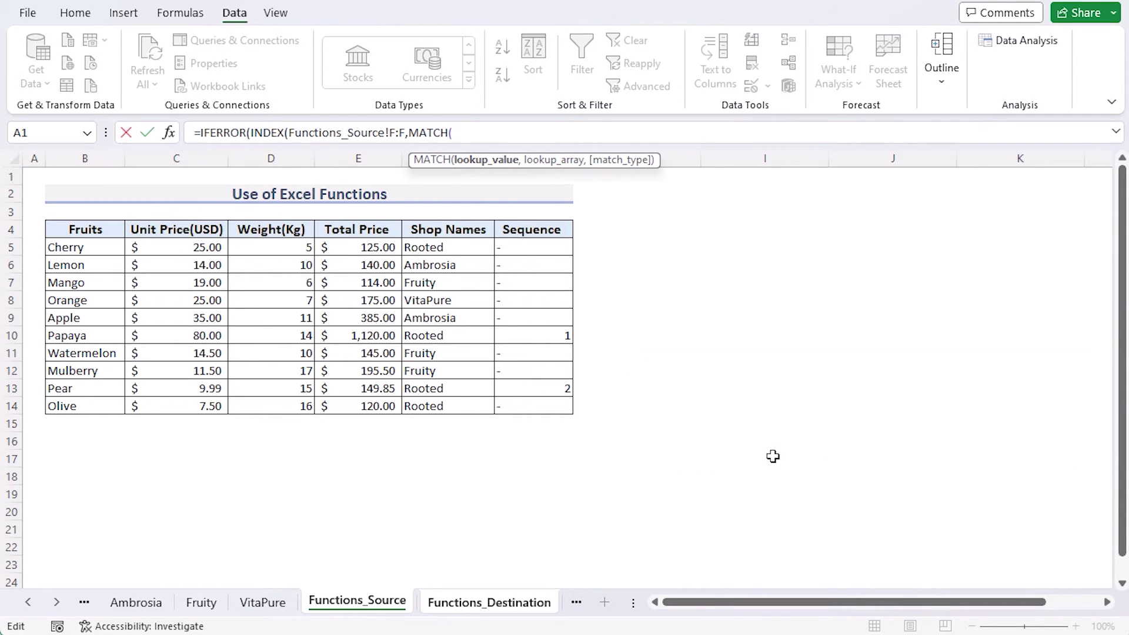
type("ROWS(")
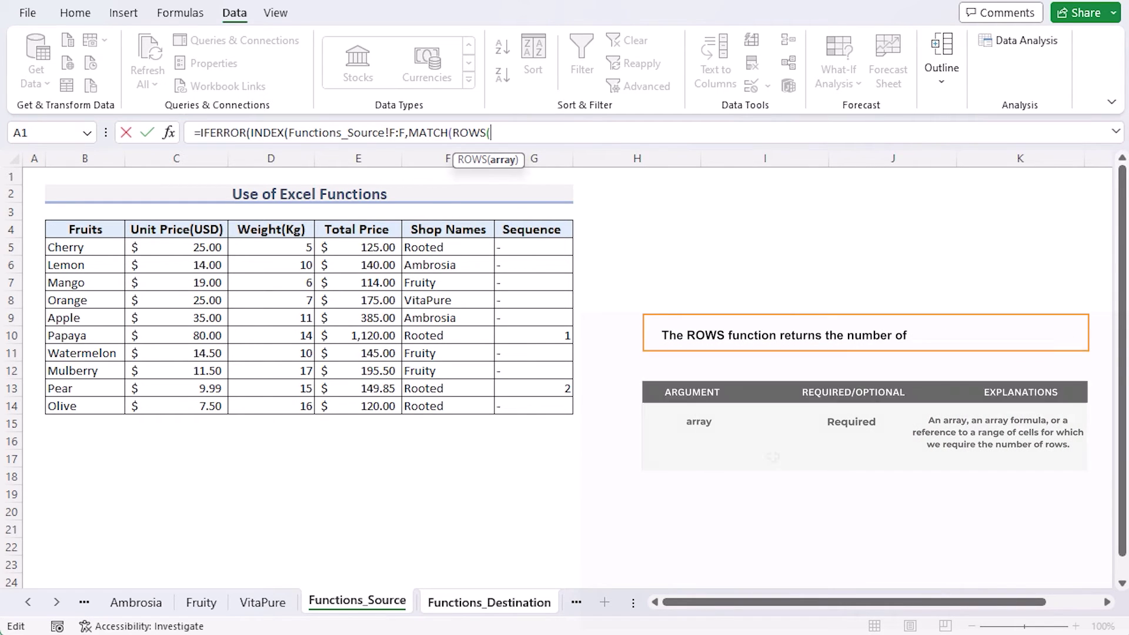
type("4")
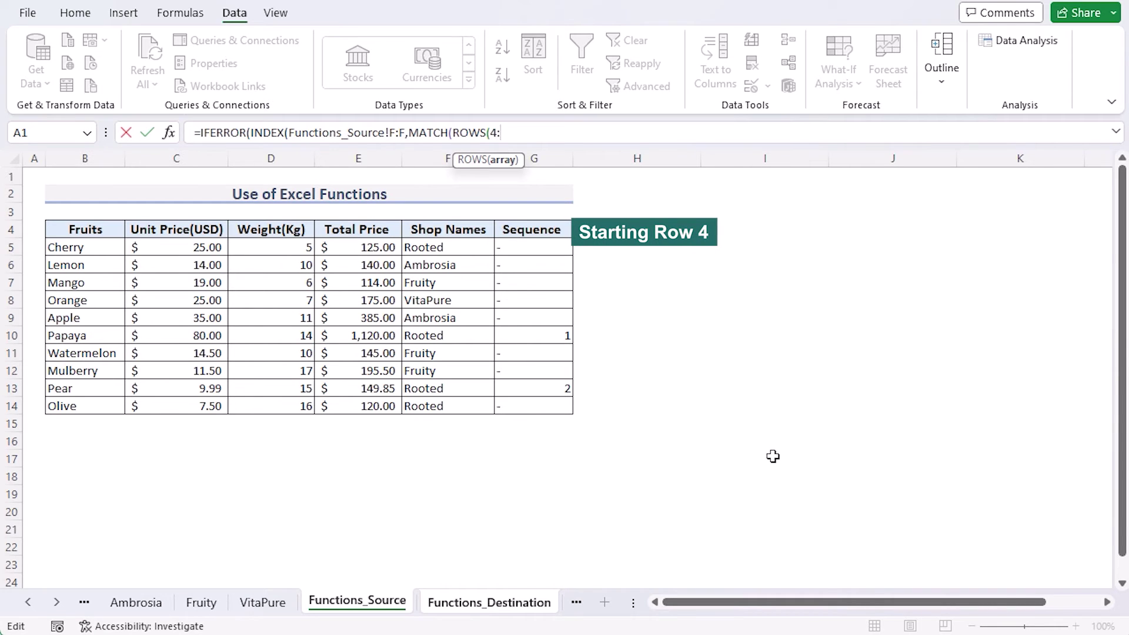
type(":4)")
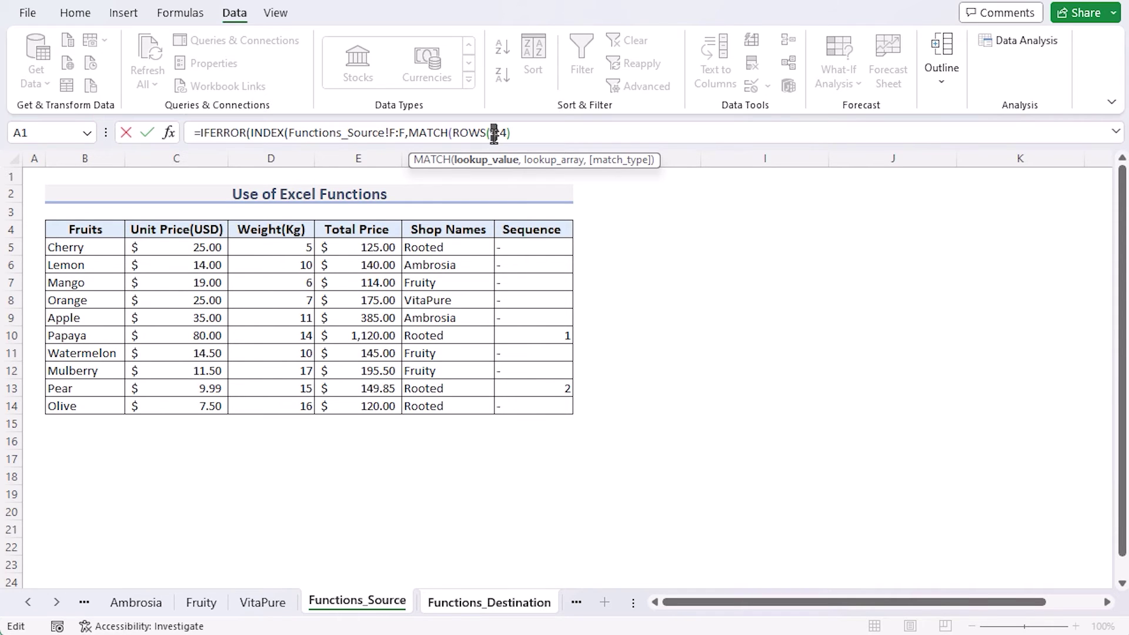
left_click(494, 133)
key("F4")
left_click(509, 132)
key("BackSpace")
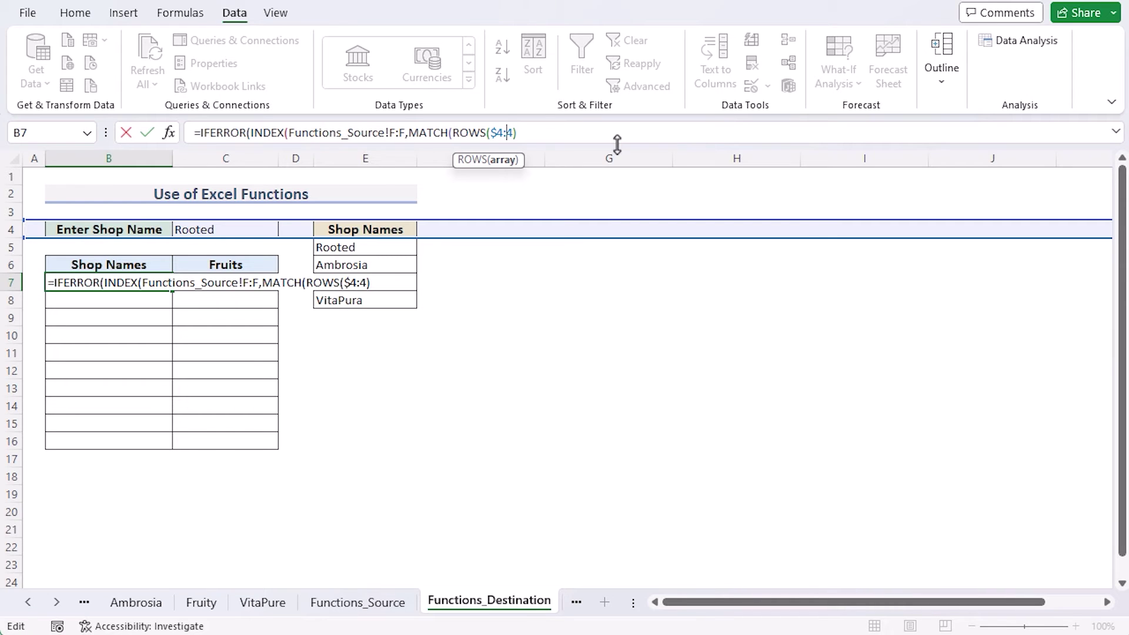
left_click(565, 132)
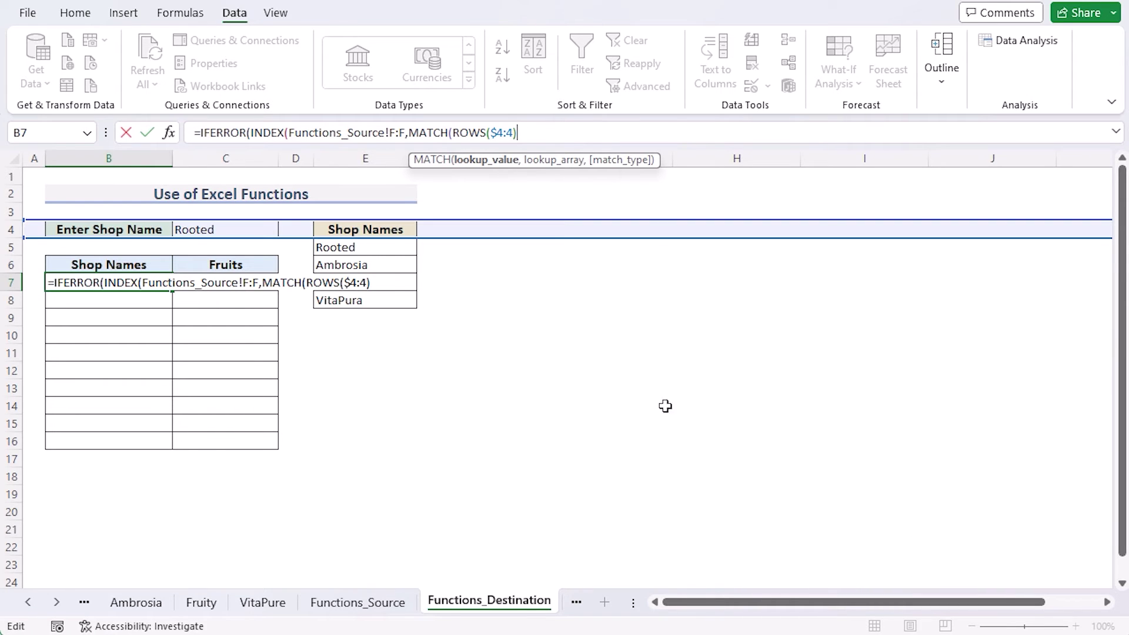
Enter Functions_Source!$G:$G as the MATCH lookup array, using absolute column references
type(",")
left_click(353, 602)
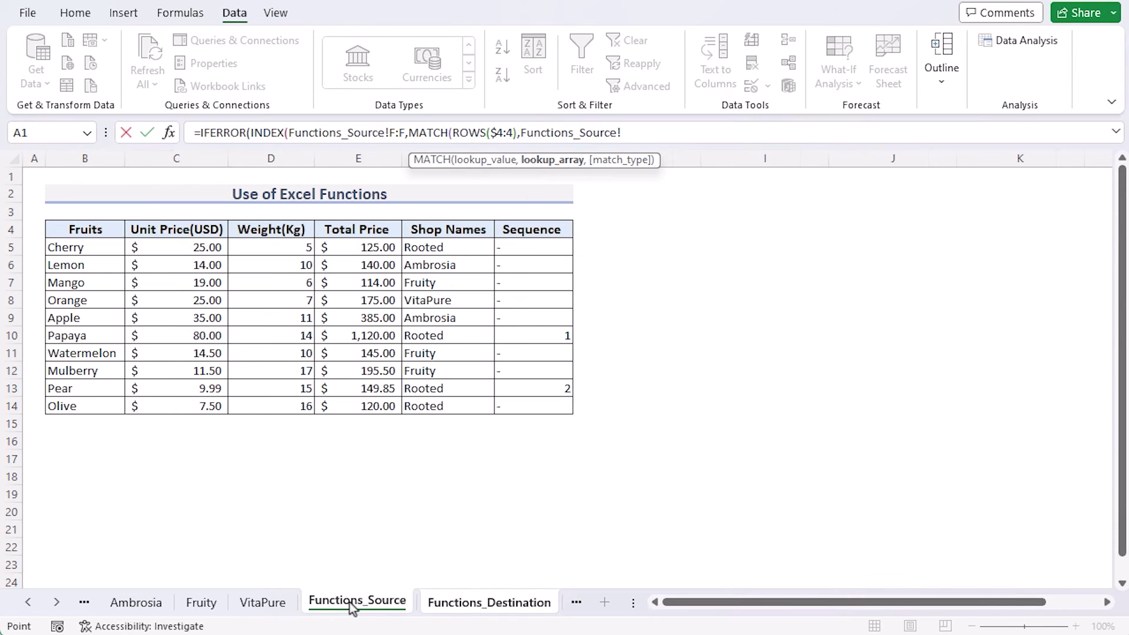
left_click_drag(500, 412, 532, 230)
type("G:$G")
left_click(631, 132)
key("F4")
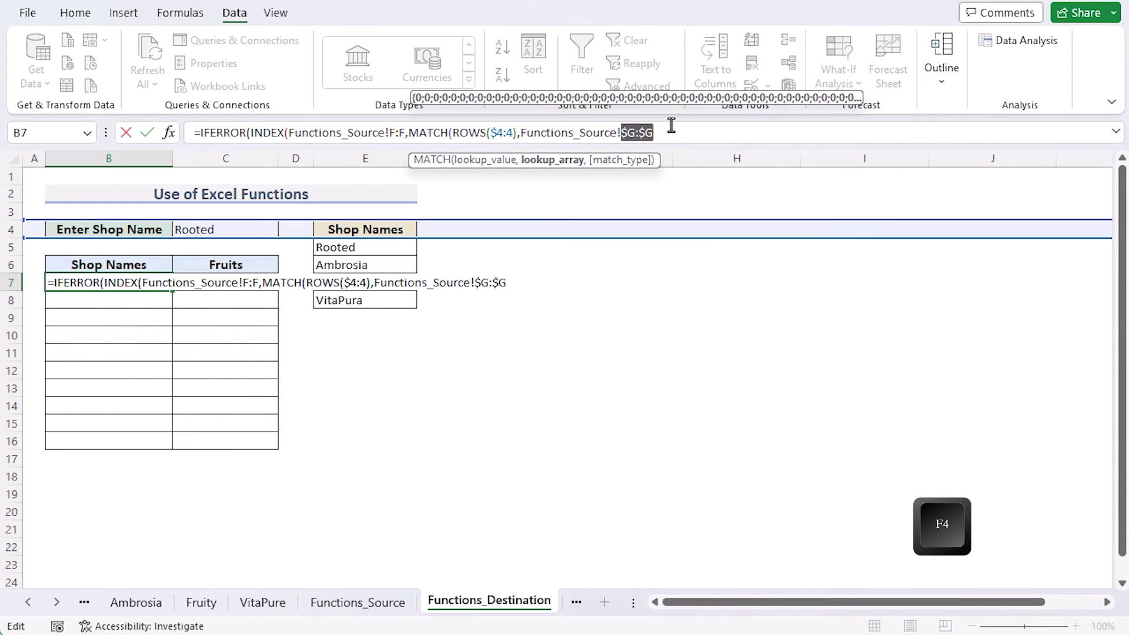
Complete the MATCH function in B7 with 0 (Exact match) as its match type and close its parenthesis
left_click(670, 132)
type(",")
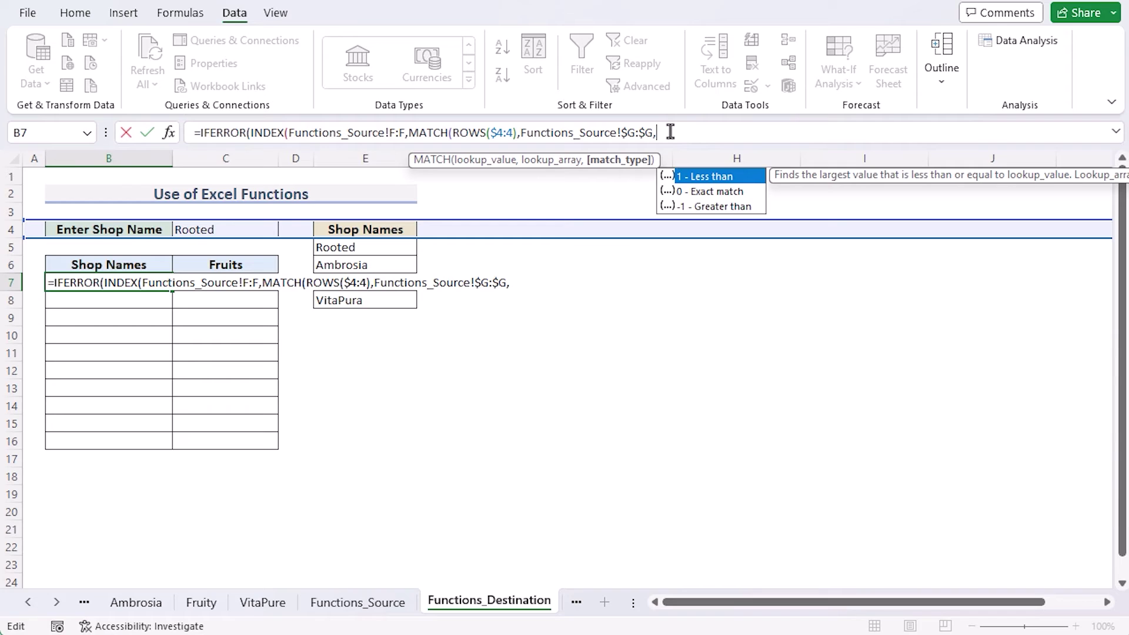
key("Down")
key("Escape")
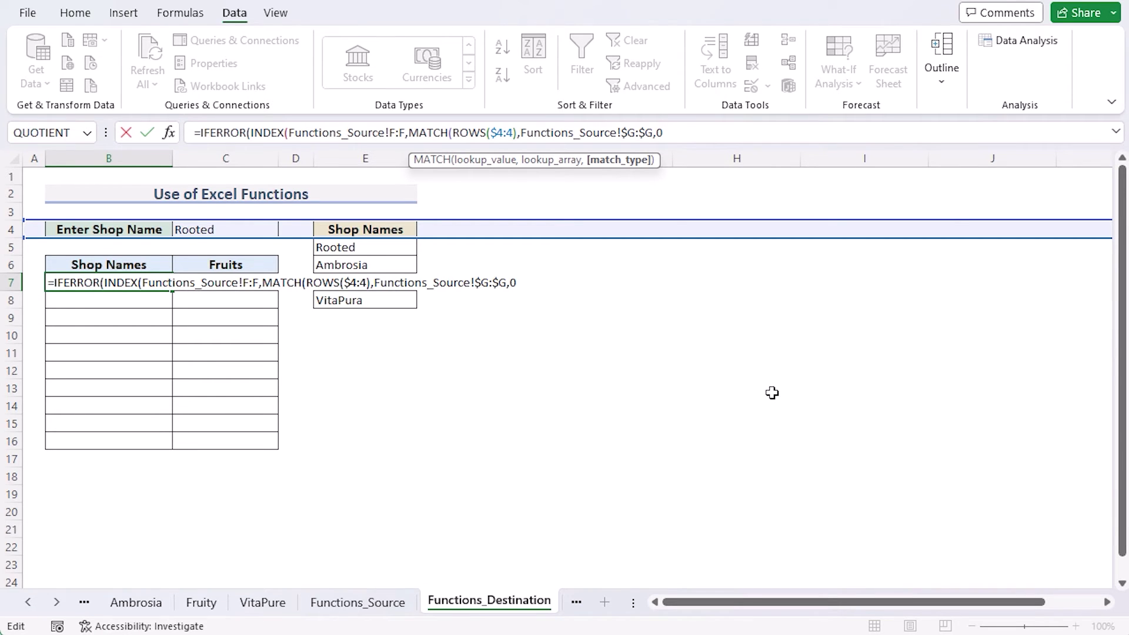
type("0)")
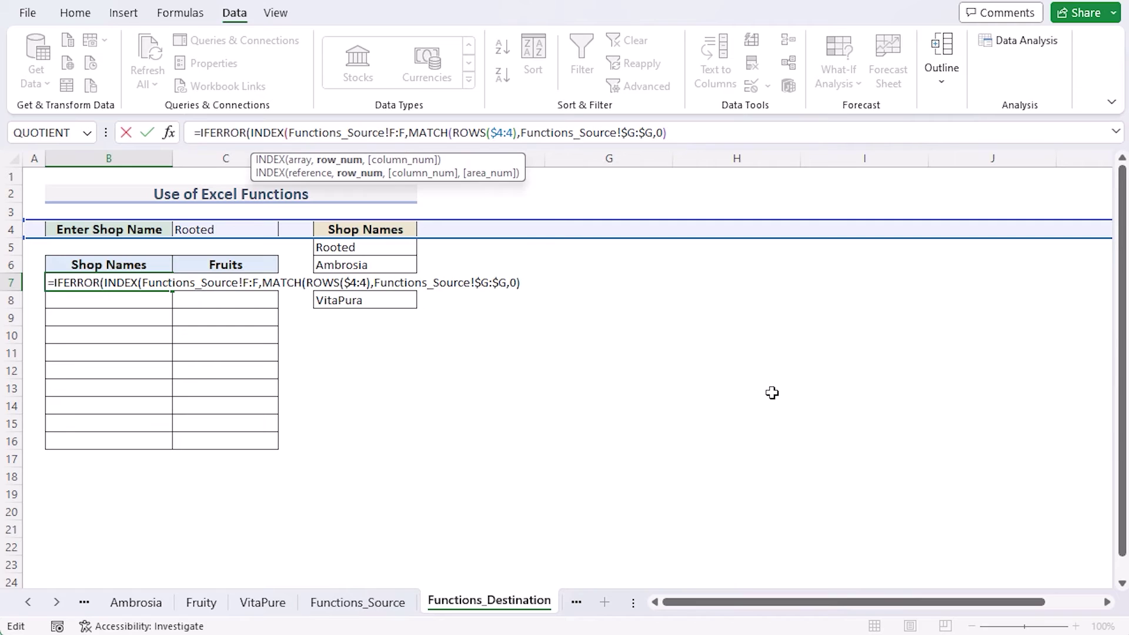
Close the INDEX function, append &"" to it, set "" as the IFERROR fallback value and commit the B7 formula
type(")&")
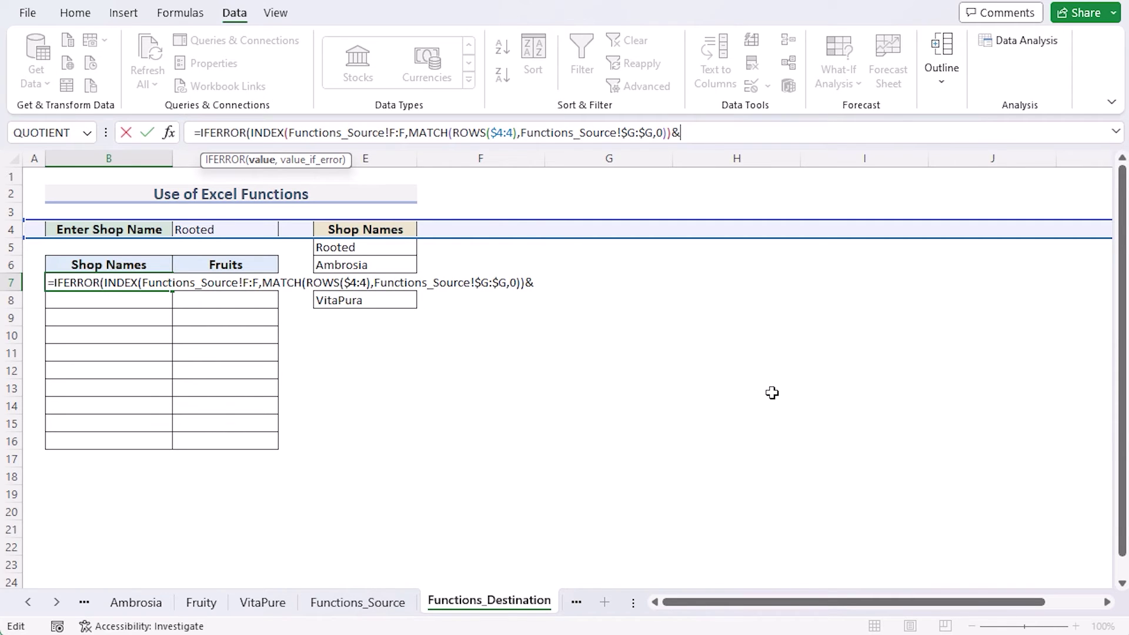
type("&\"\",\"\"")
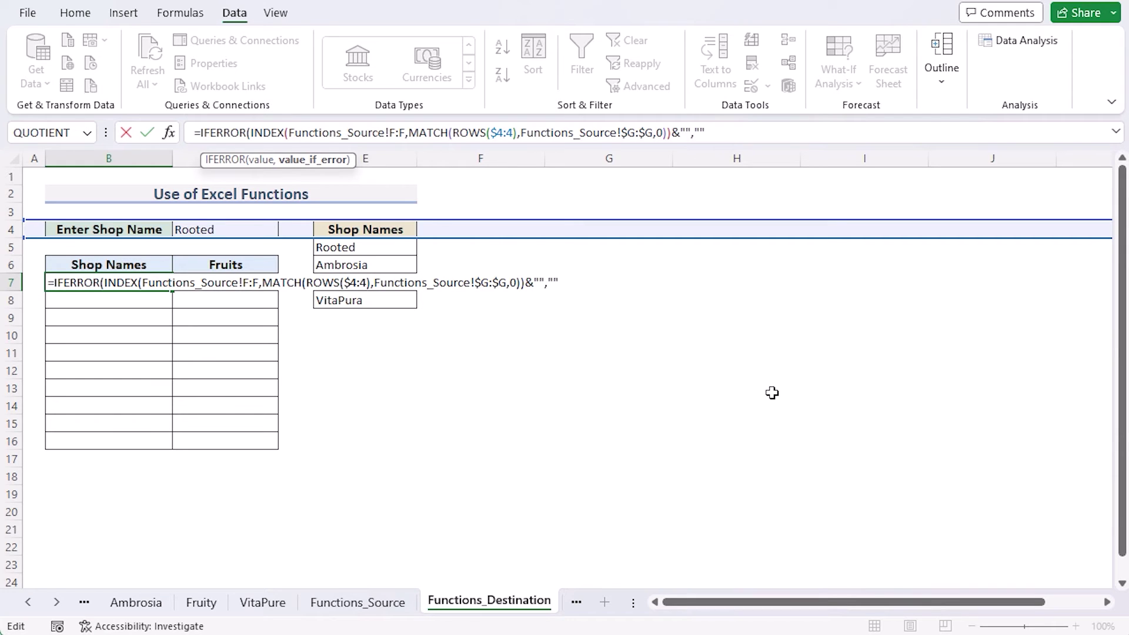
type(")")
key("Return")
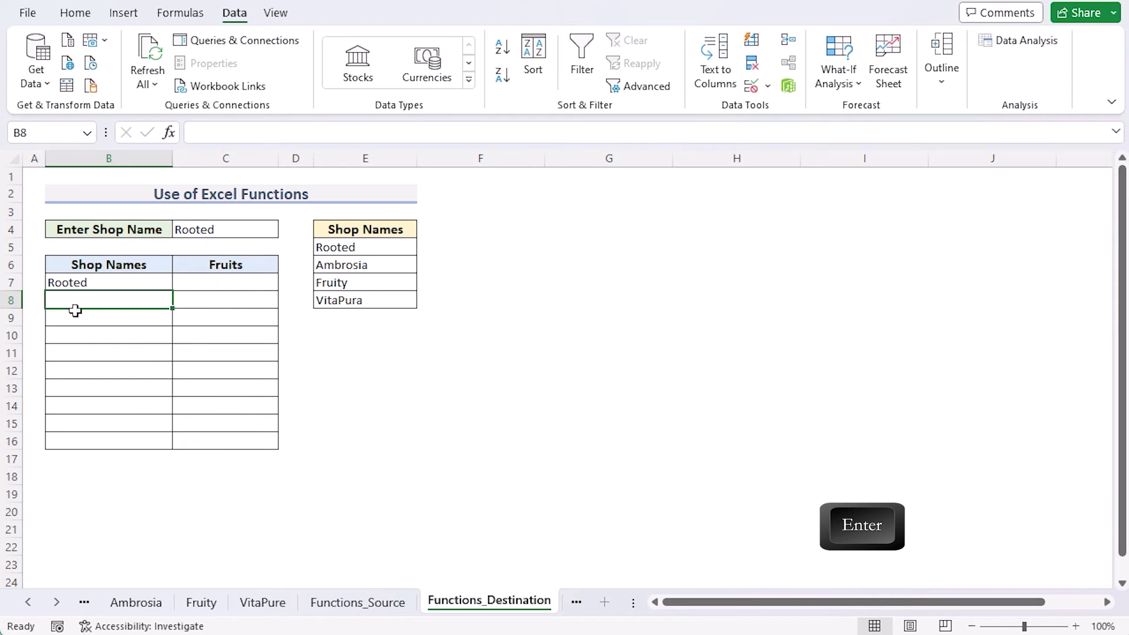
Fill the B7 formula across to C7 and down both columns through row 16
left_click(111, 281)
left_click_drag(173, 292, 278, 291)
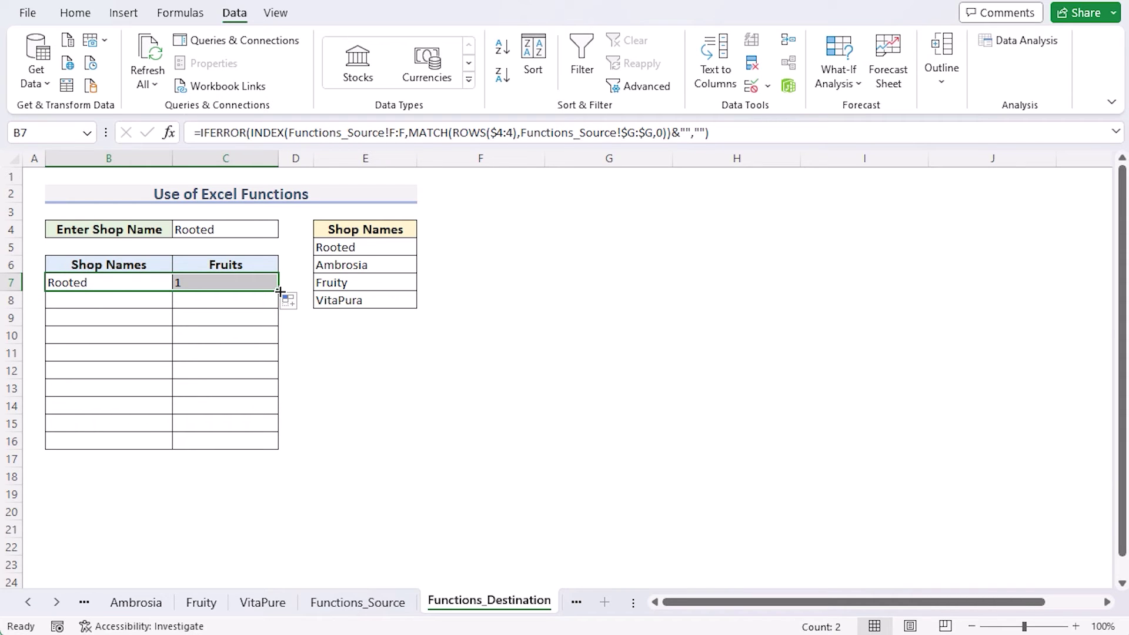
left_click_drag(280, 291, 278, 448)
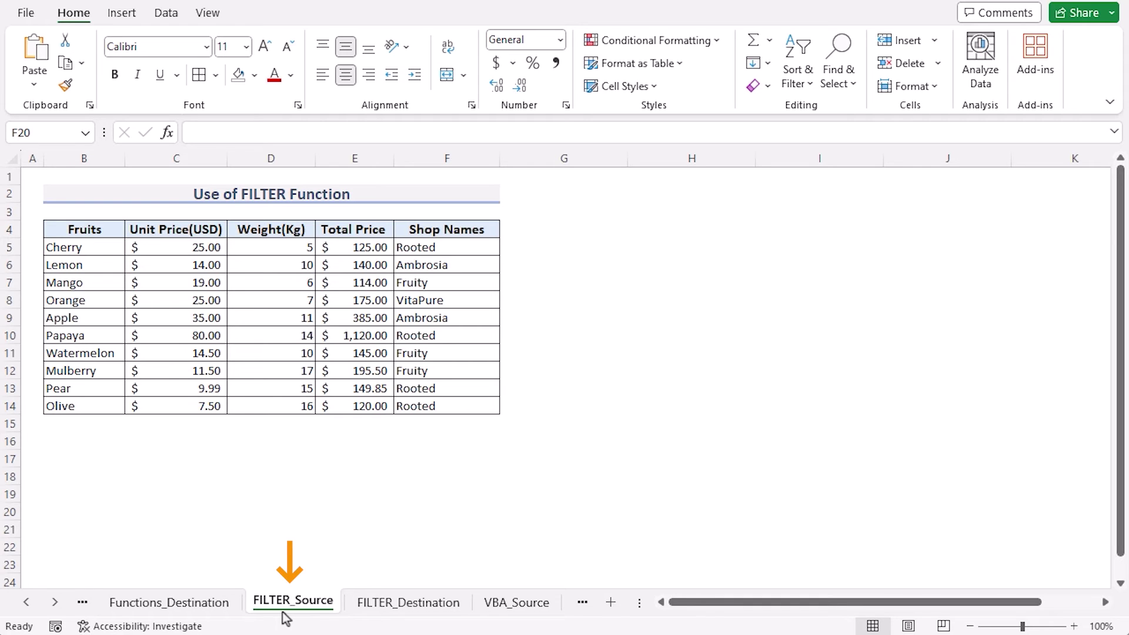
Start a formula in cell B5 of the FILTER_Destination sheet with =FILTER(
left_click(382, 606)
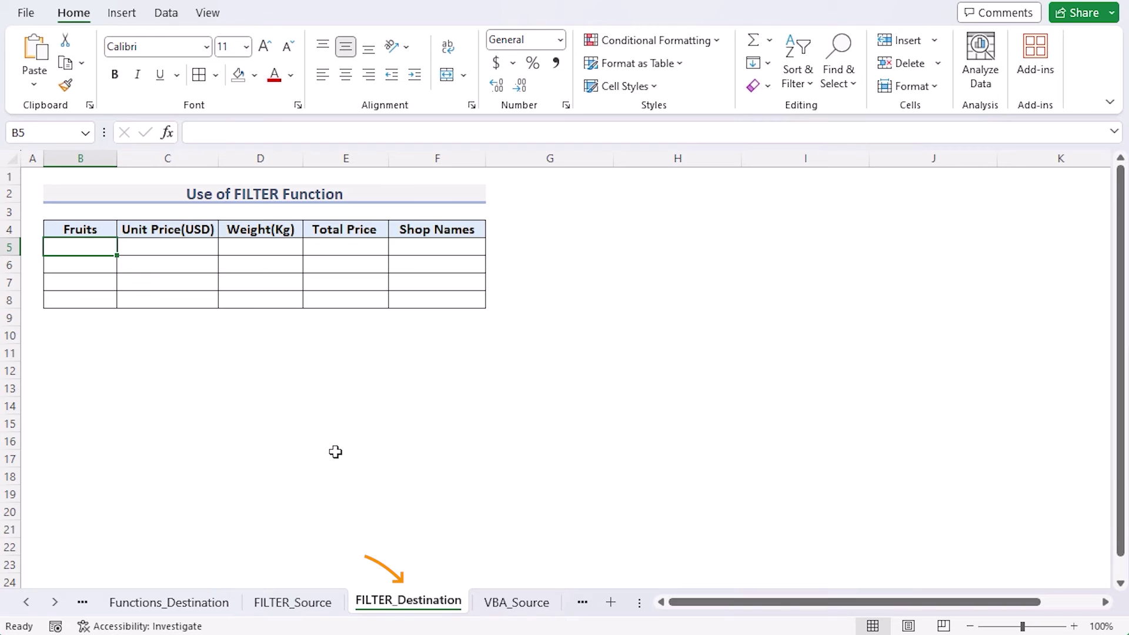
double_click(92, 248)
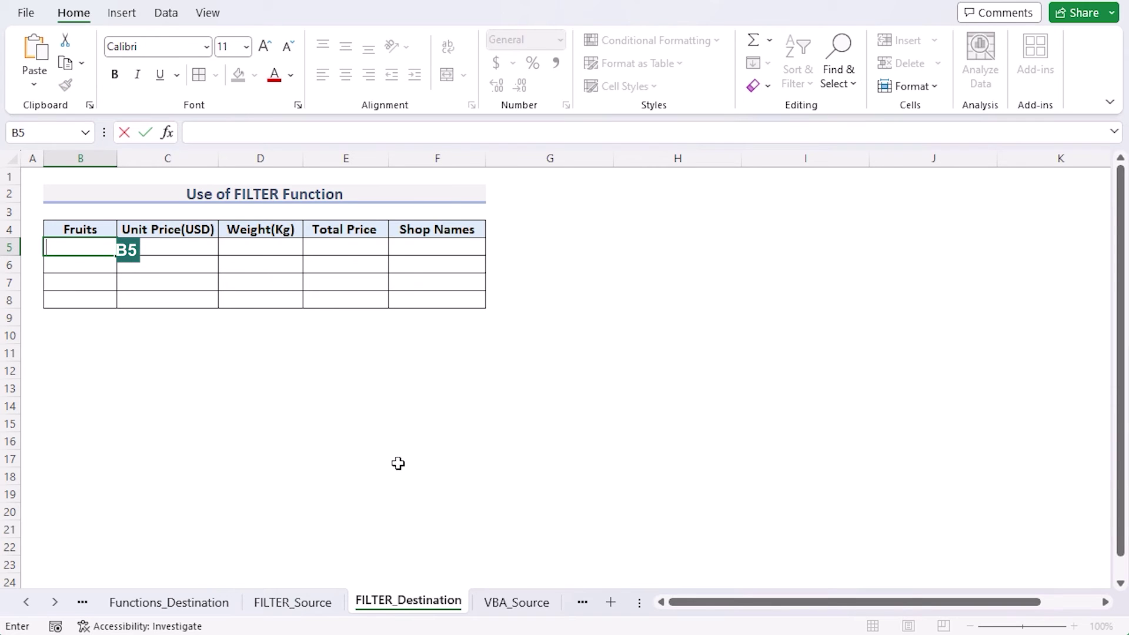
type("=")
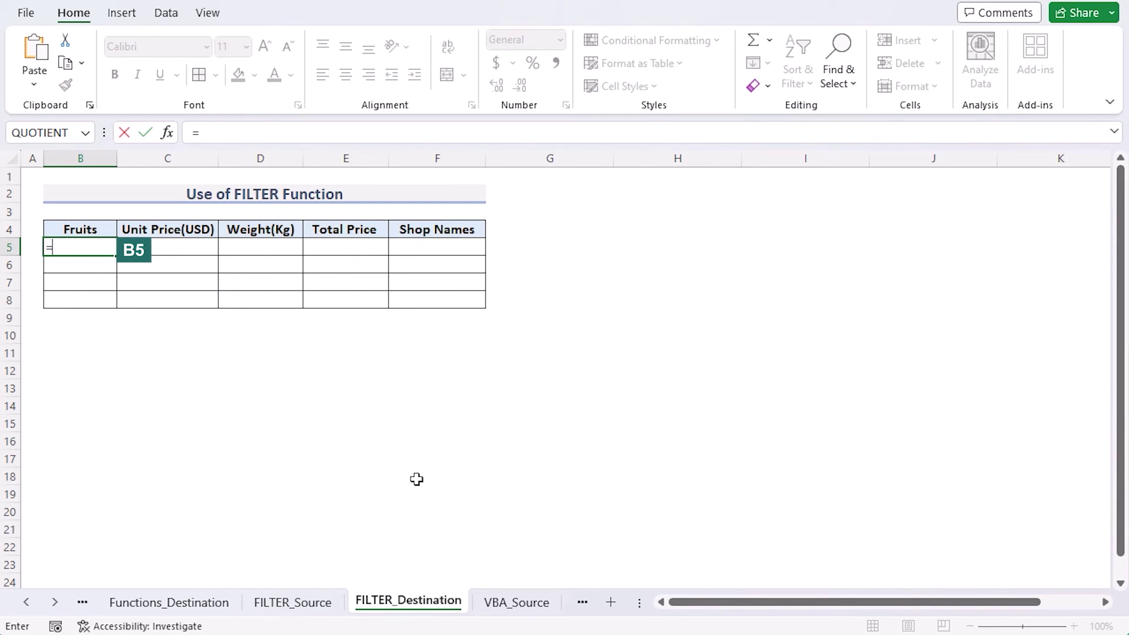
type("FILTE")
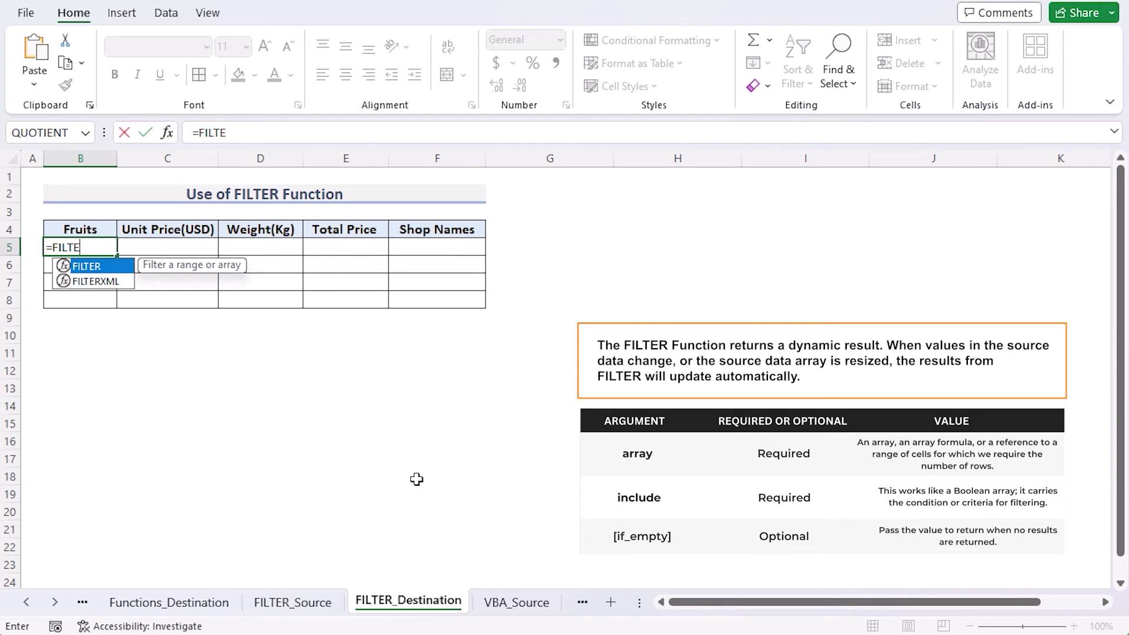
type("R(")
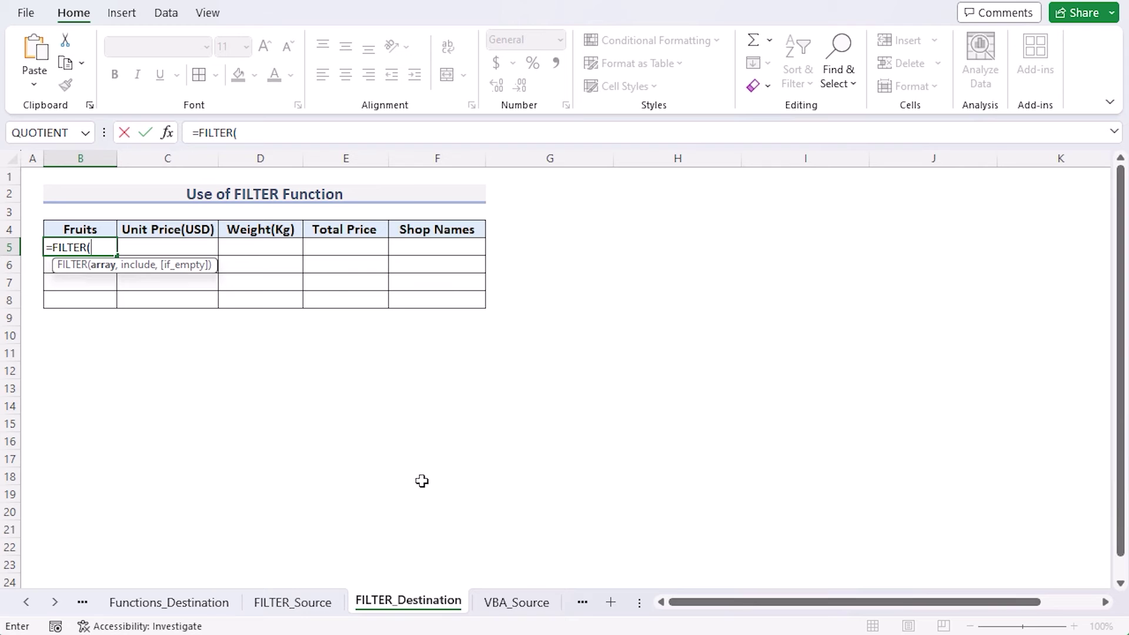
Enter FILTER_Source!B5:F14 as the FILTER array argument, followed by a comma
left_click(325, 610)
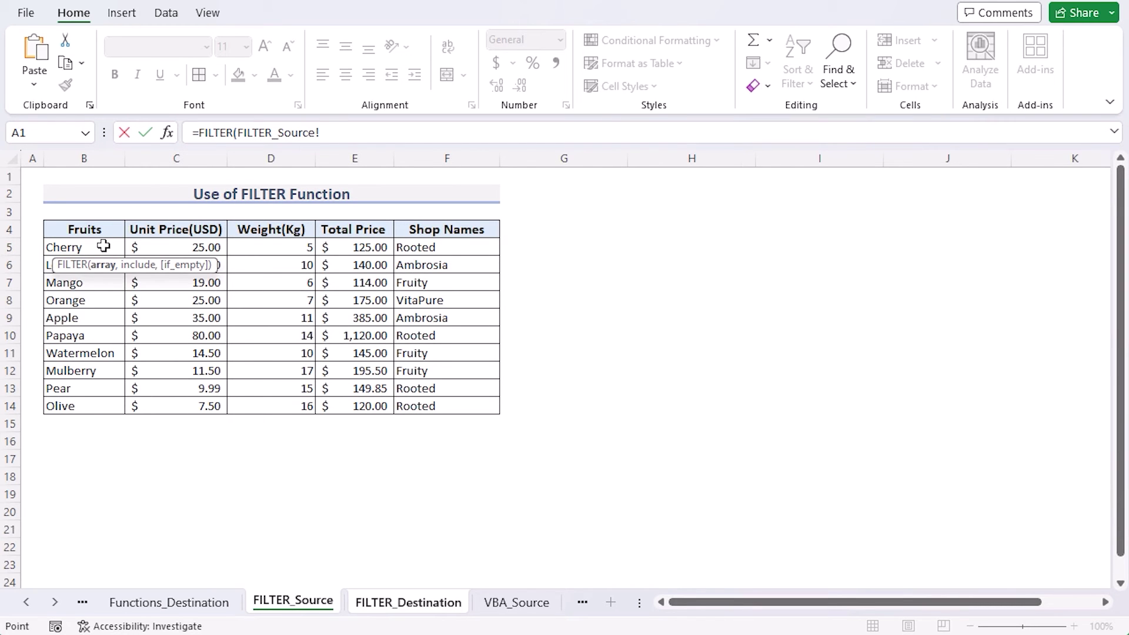
left_click_drag(100, 250, 464, 407)
type(",")
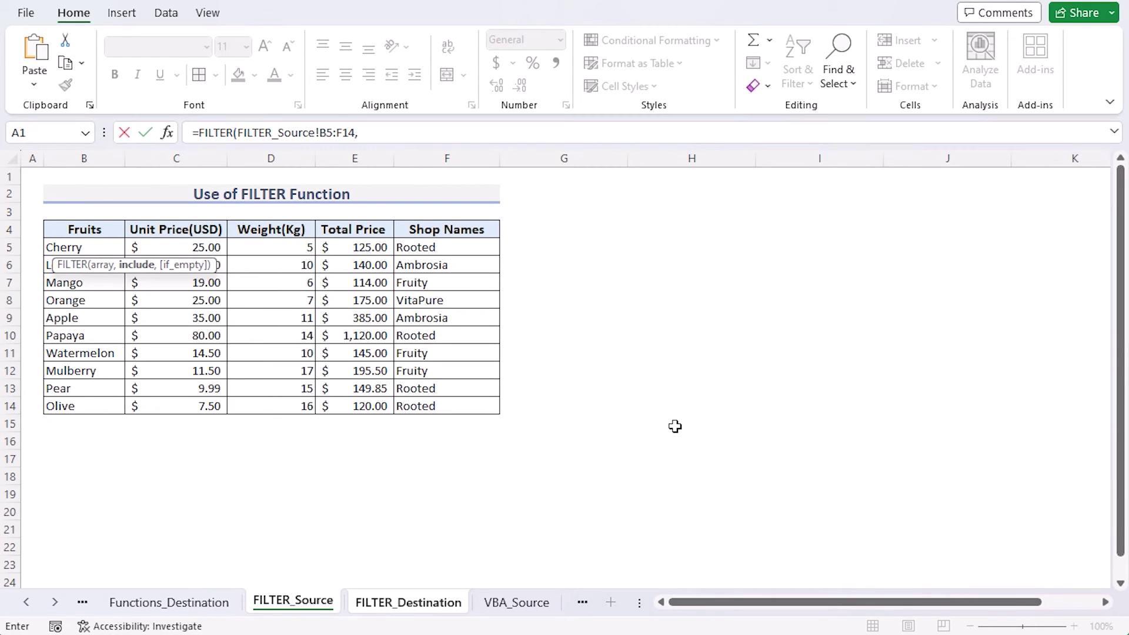
Set the FILTER include condition to FILTER_Source!F5:F14="Rooted" and commit the formula
left_click(443, 247)
left_click_drag(443, 247, 449, 403)
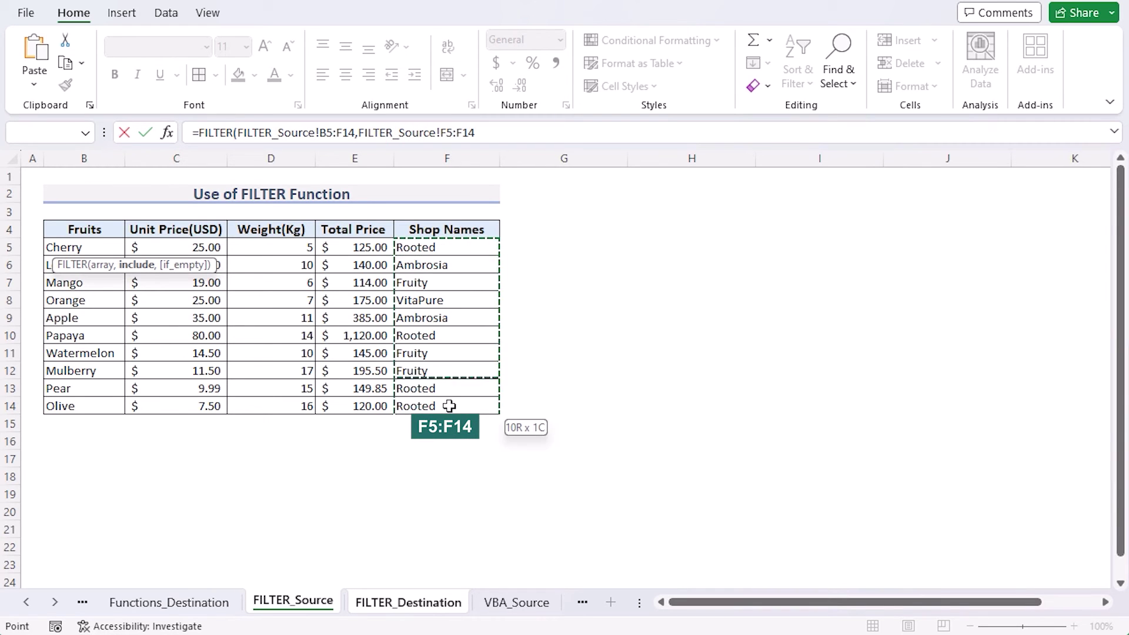
type("=\"Rooted")
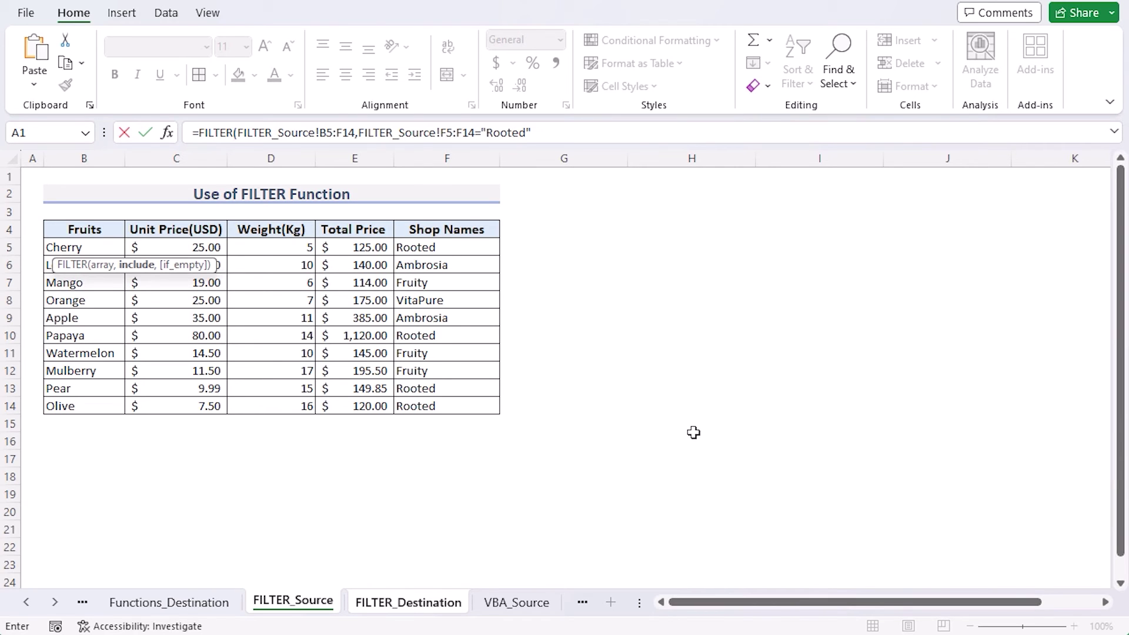
key("Return")
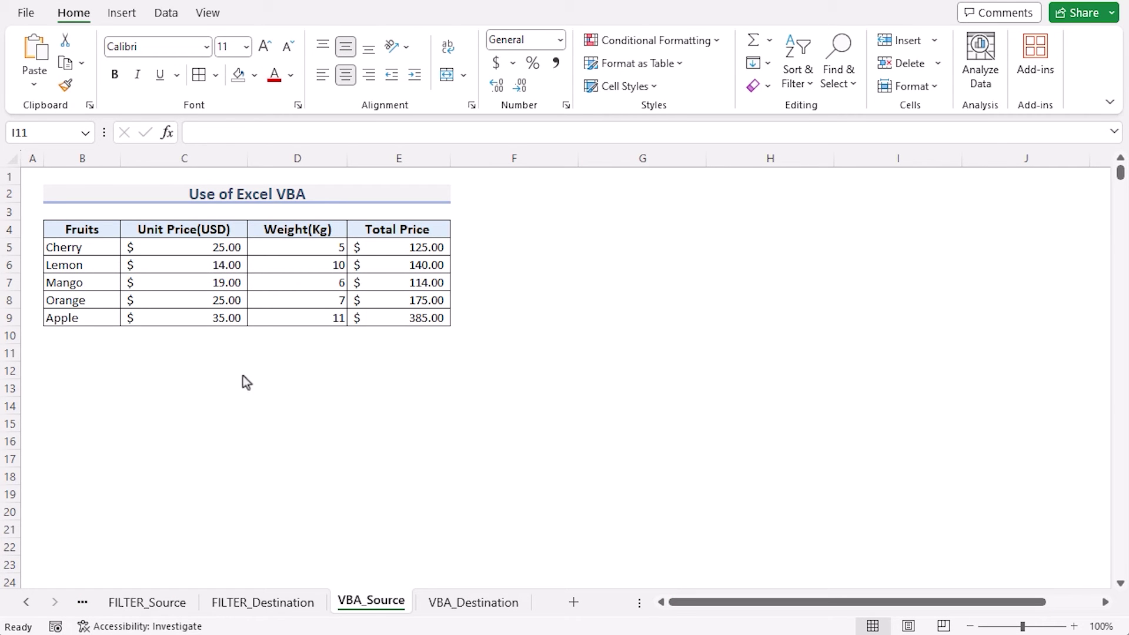
Examine the fruit table in B4:E9 of the VBA_Source sheet and select cell B4 on the VBA_Destination sheet
left_click_drag(105, 227, 419, 318)
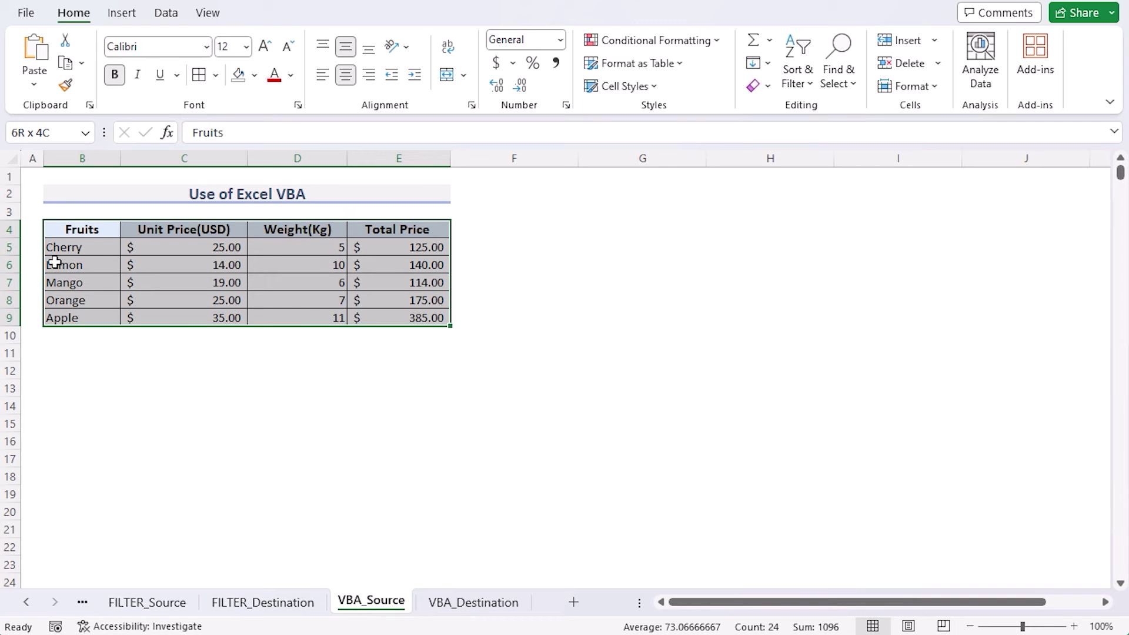
left_click(457, 604)
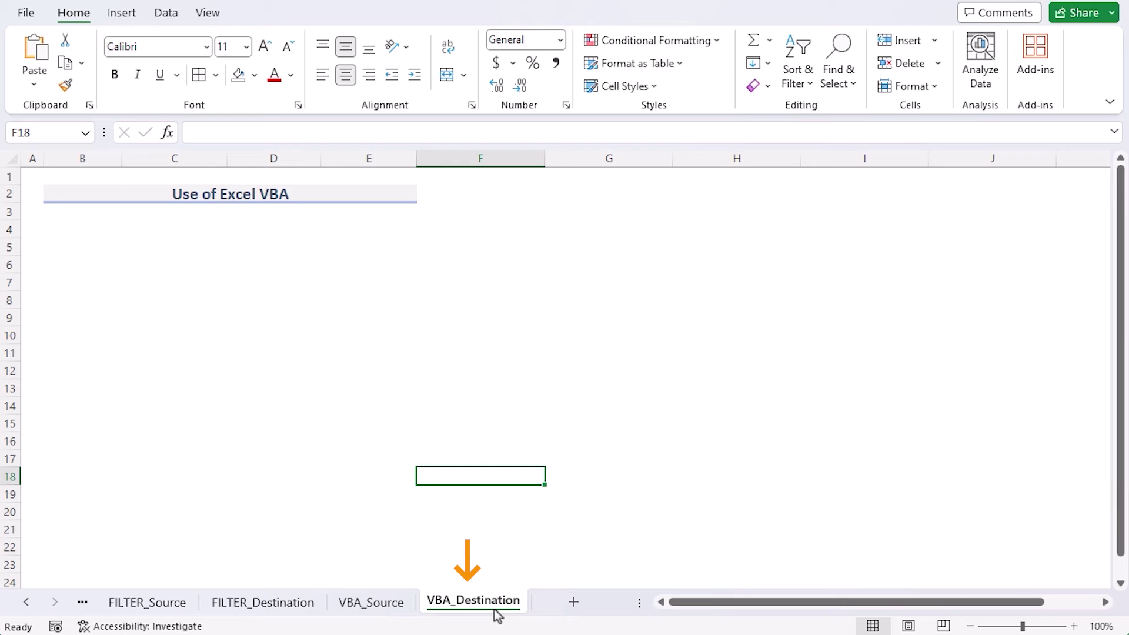
left_click(82, 229)
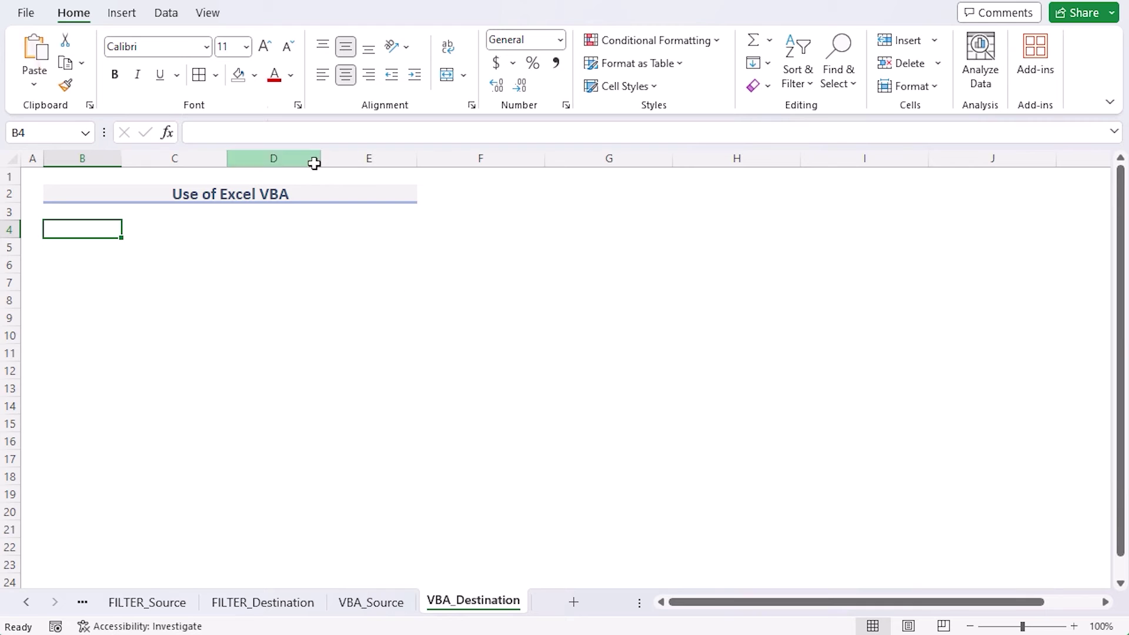
Enable the Developer tab in the ribbon customization options
left_click(26, 14)
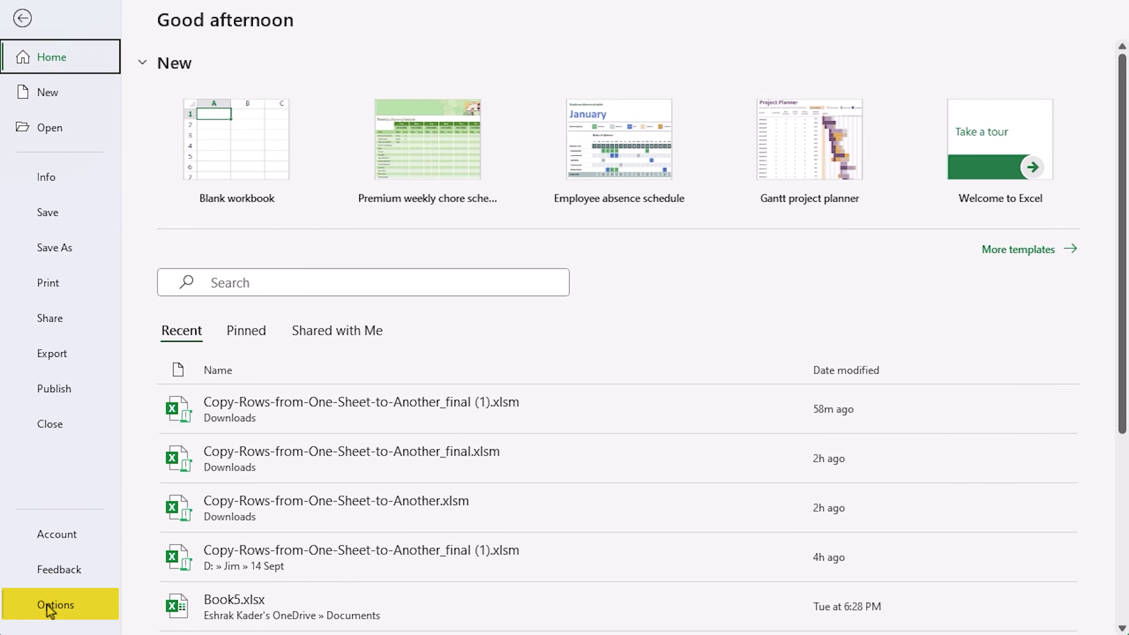
left_click(47, 605)
left_click(263, 241)
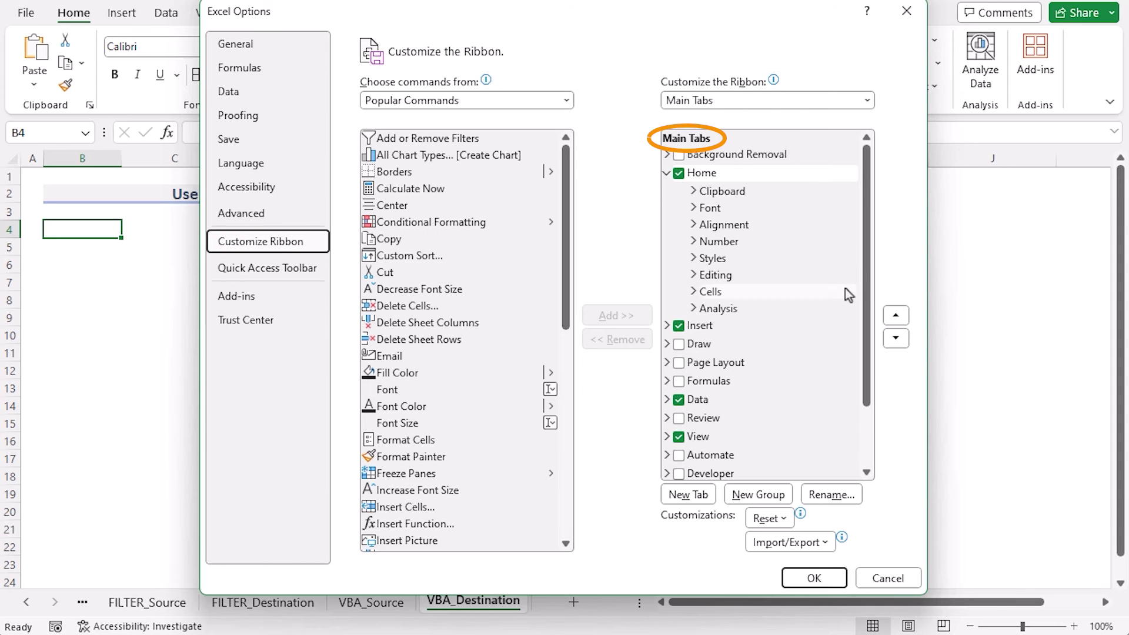
scroll(860, 372, "down", 2)
left_click(678, 396)
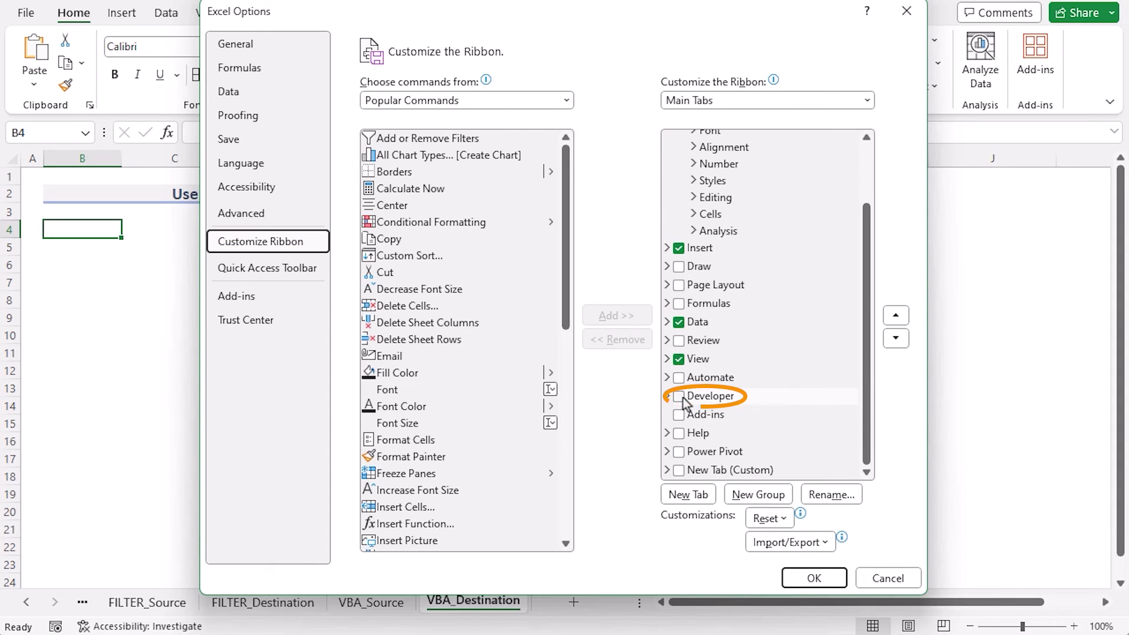
left_click(812, 578)
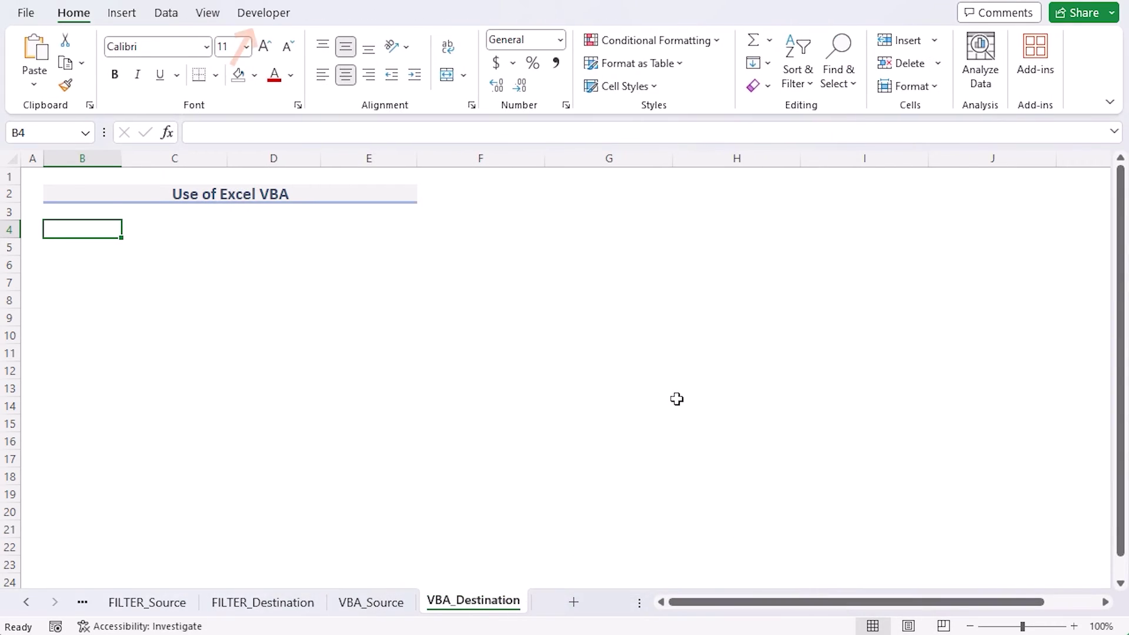
Open the Visual Basic editor and insert a new module in the workbook's project
left_click(283, 23)
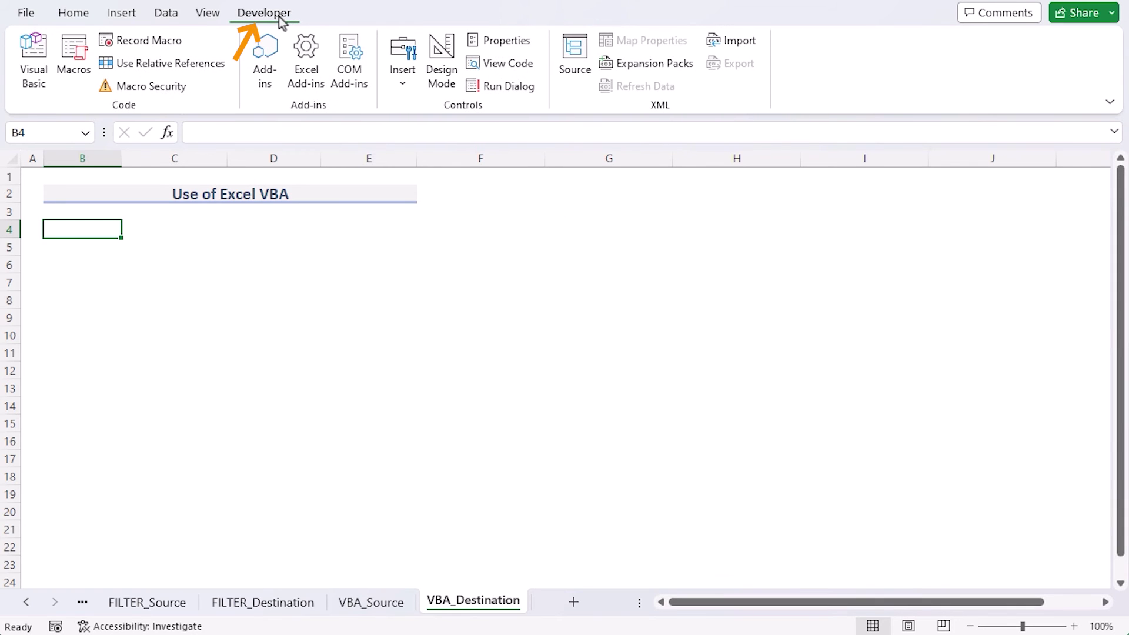
left_click(25, 77)
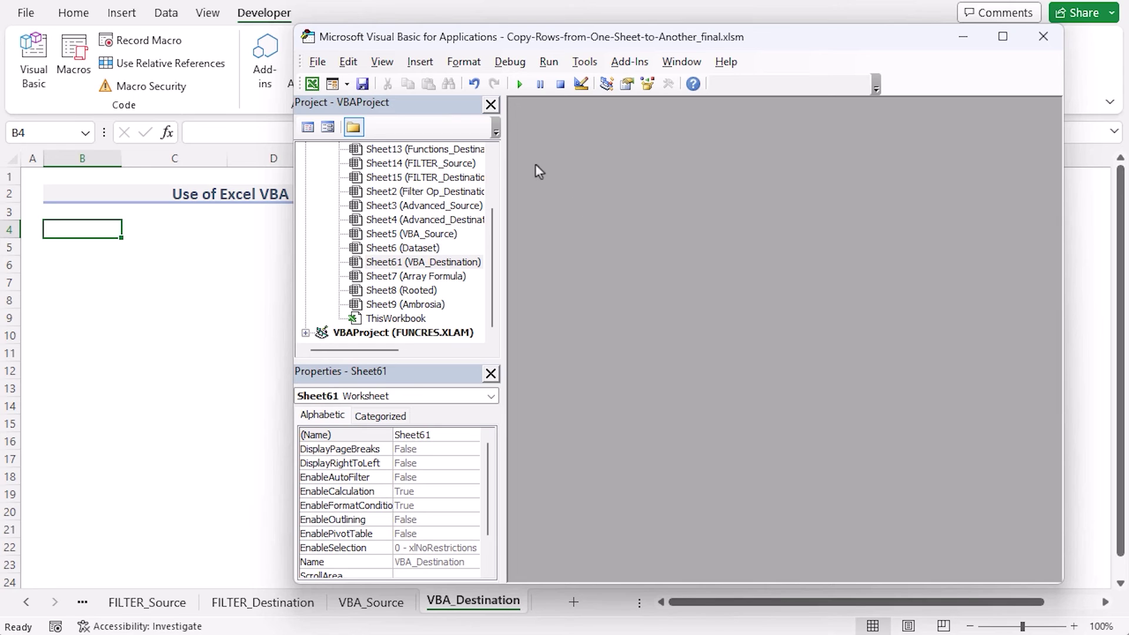
left_click_drag(767, 47, 771, 34)
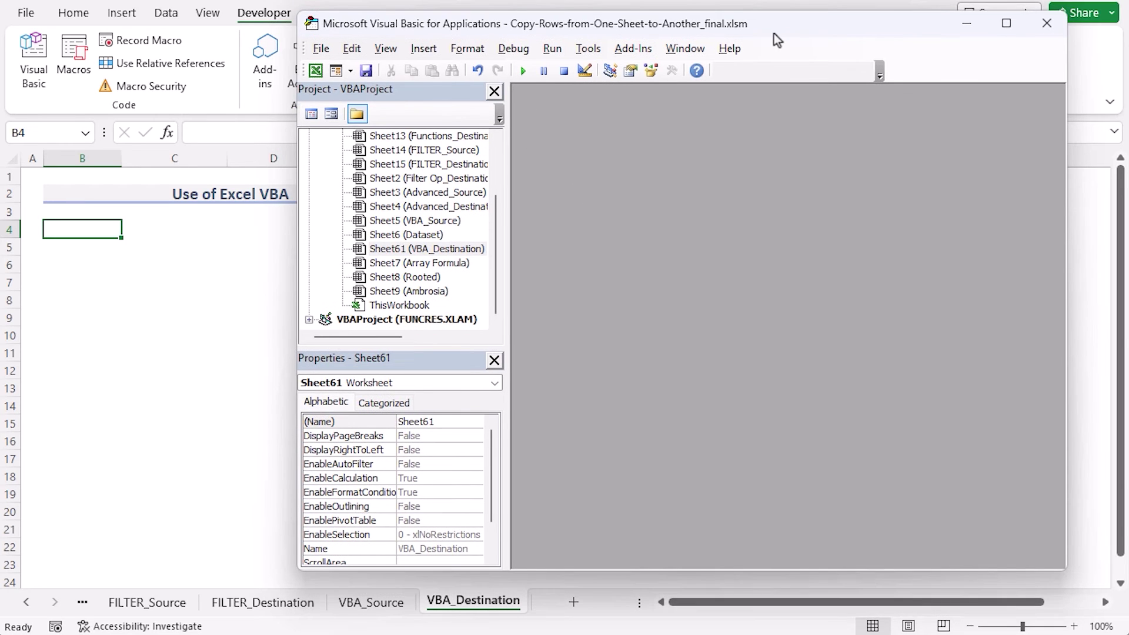
left_click(425, 49)
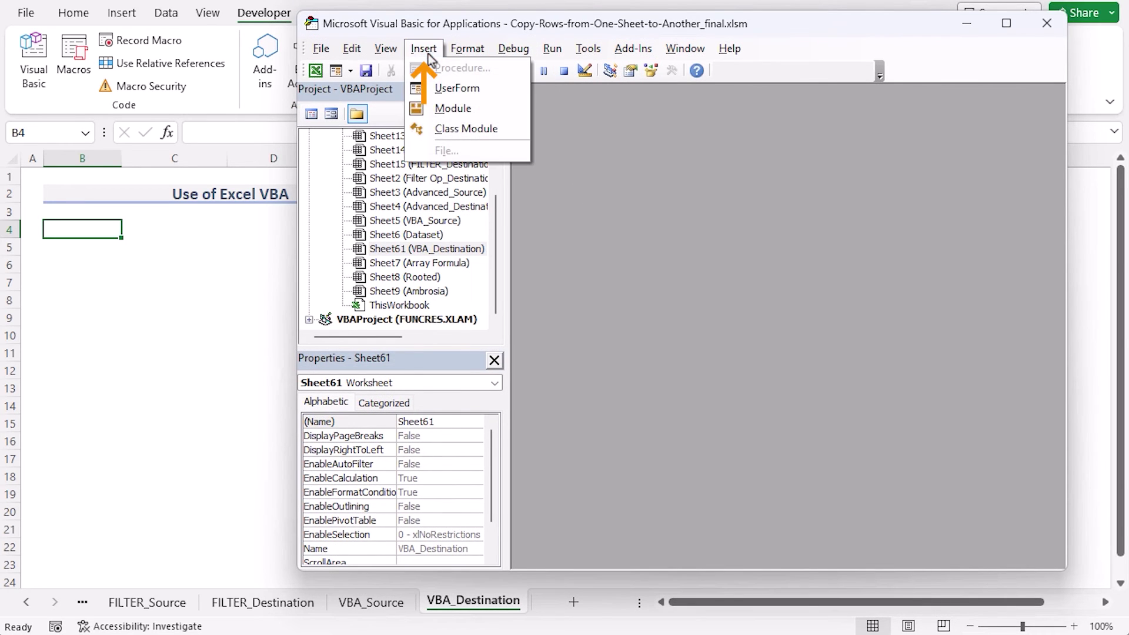
left_click(454, 110)
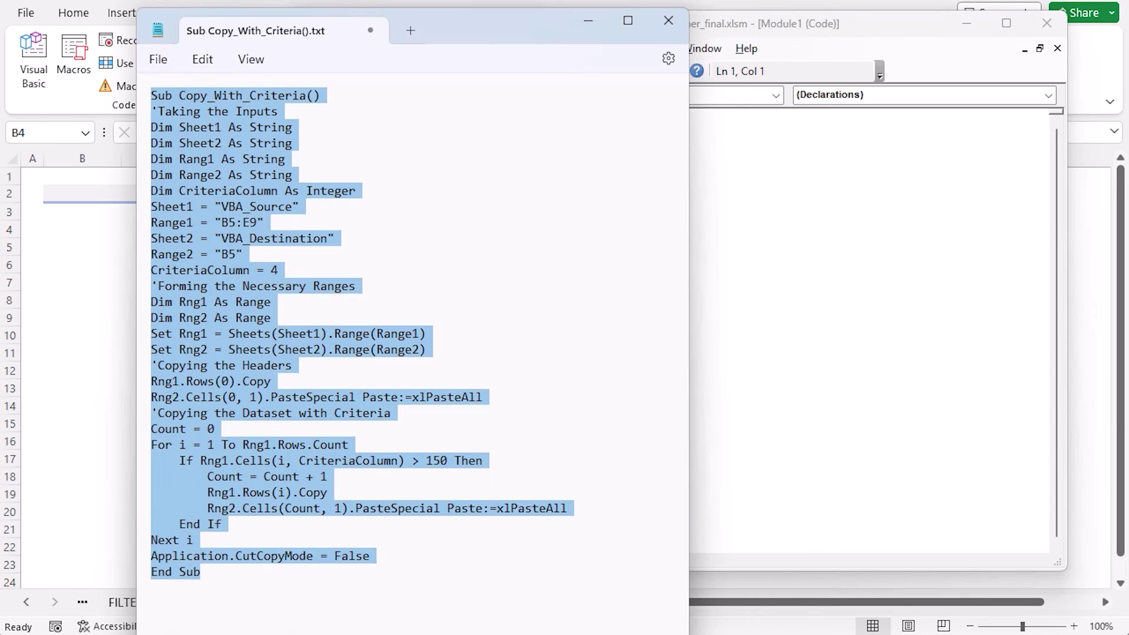
Copy the entire Copy_With_Criteria macro from the text file into Module1 and close the Project pane
left_click_drag(260, 585, 143, 87)
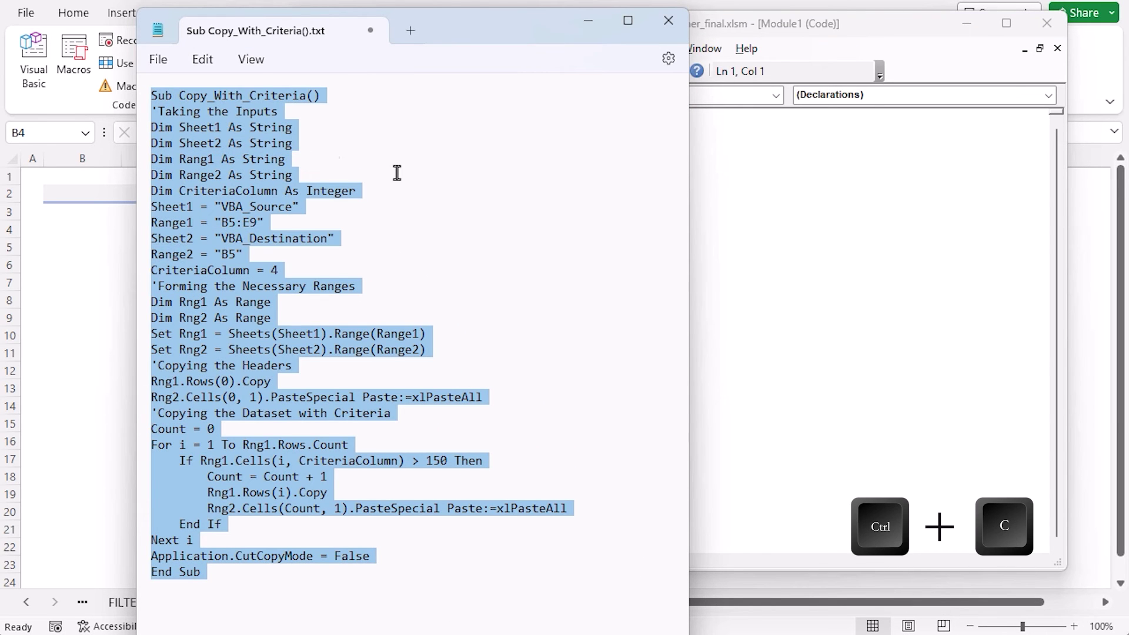
left_click(590, 22)
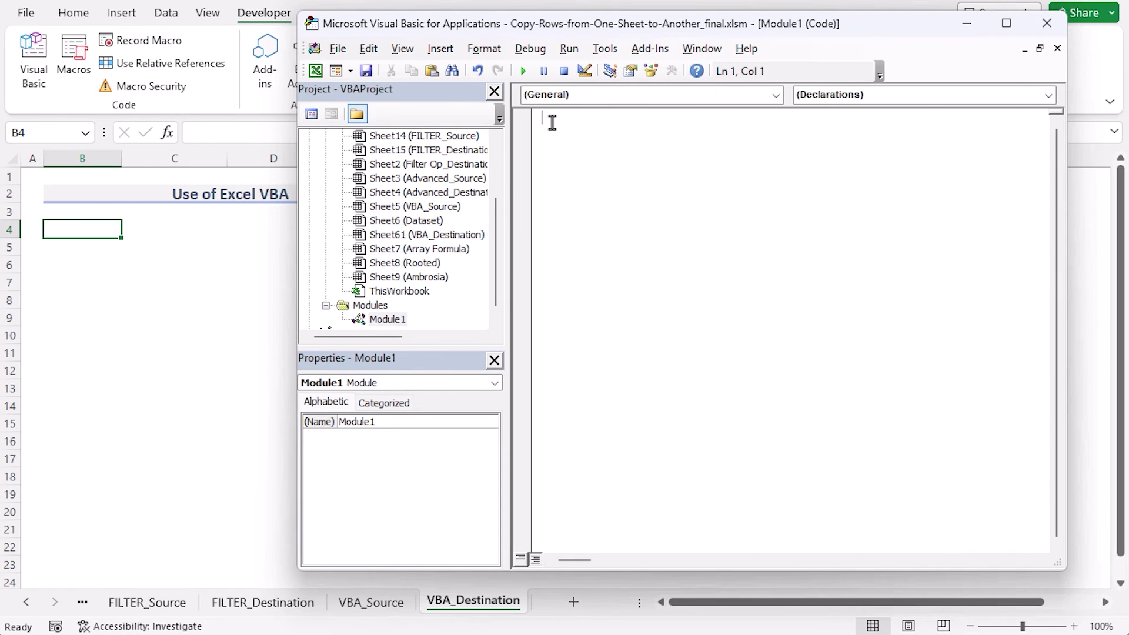
key("ctrl+v")
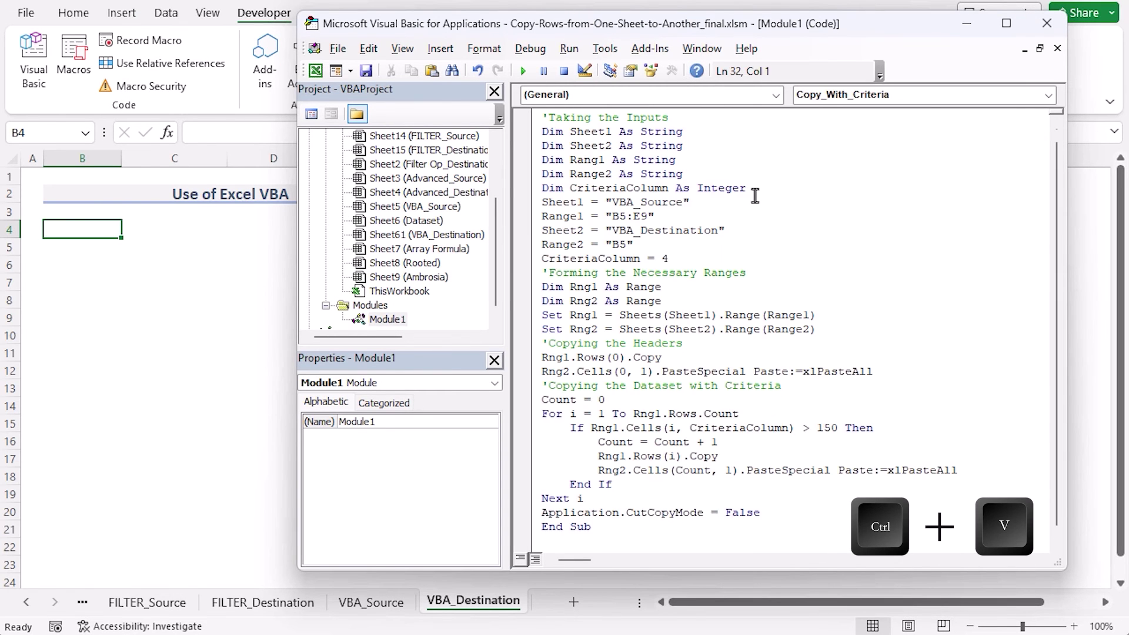
scroll(1057, 234, "up", 1)
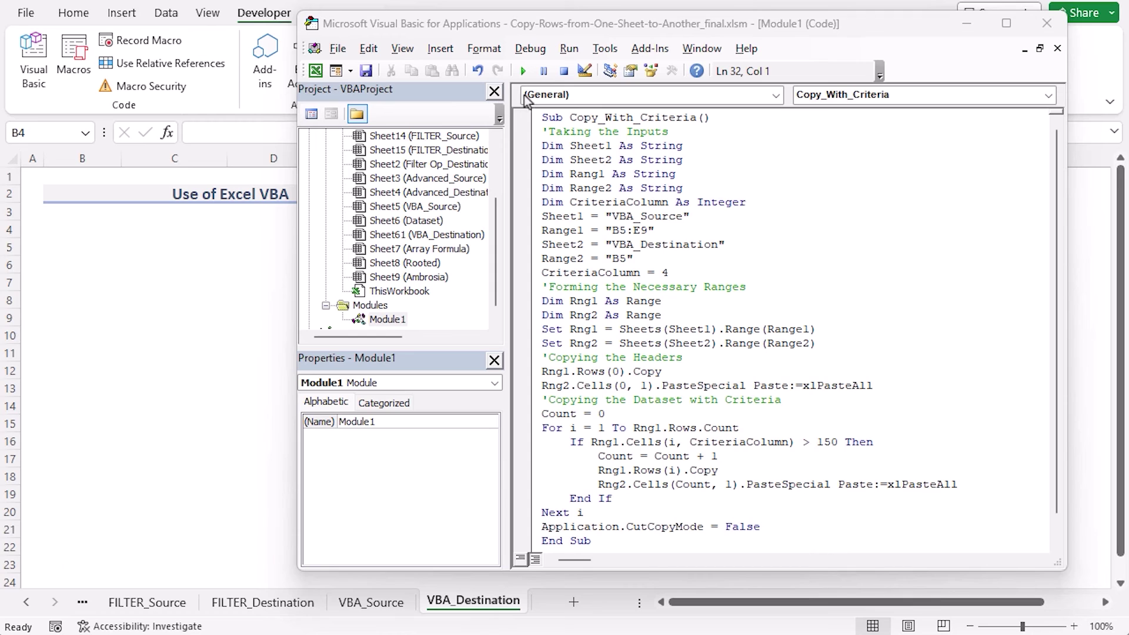
left_click(495, 92)
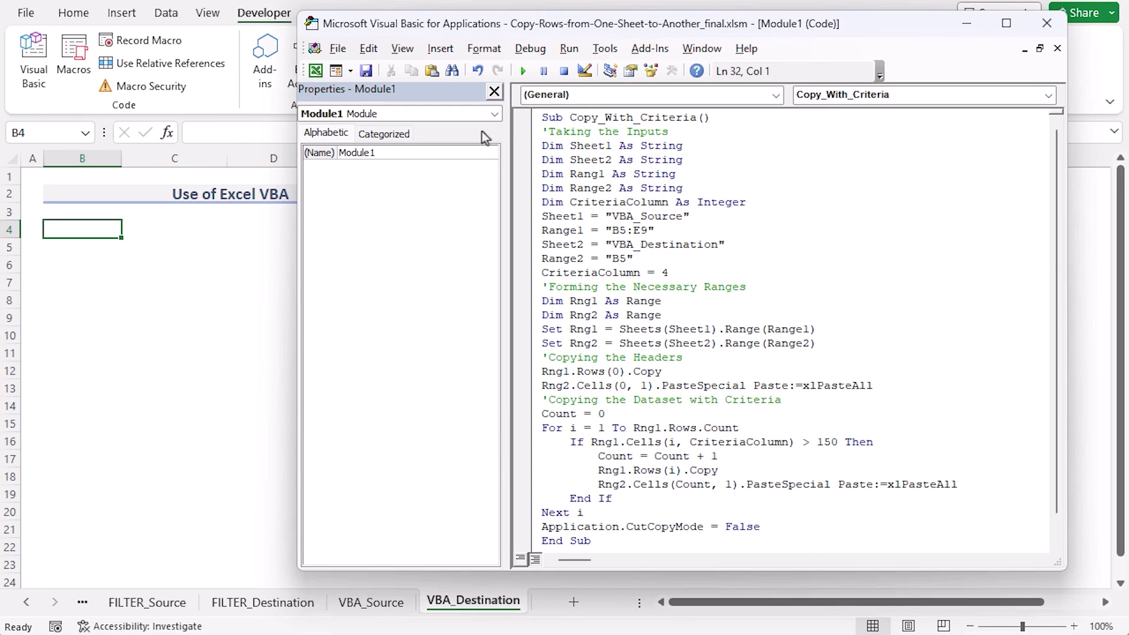
Close the Properties pane, show the VBA_Source sheet and reposition the code editor window so the fruit table stays in view
left_click(495, 93)
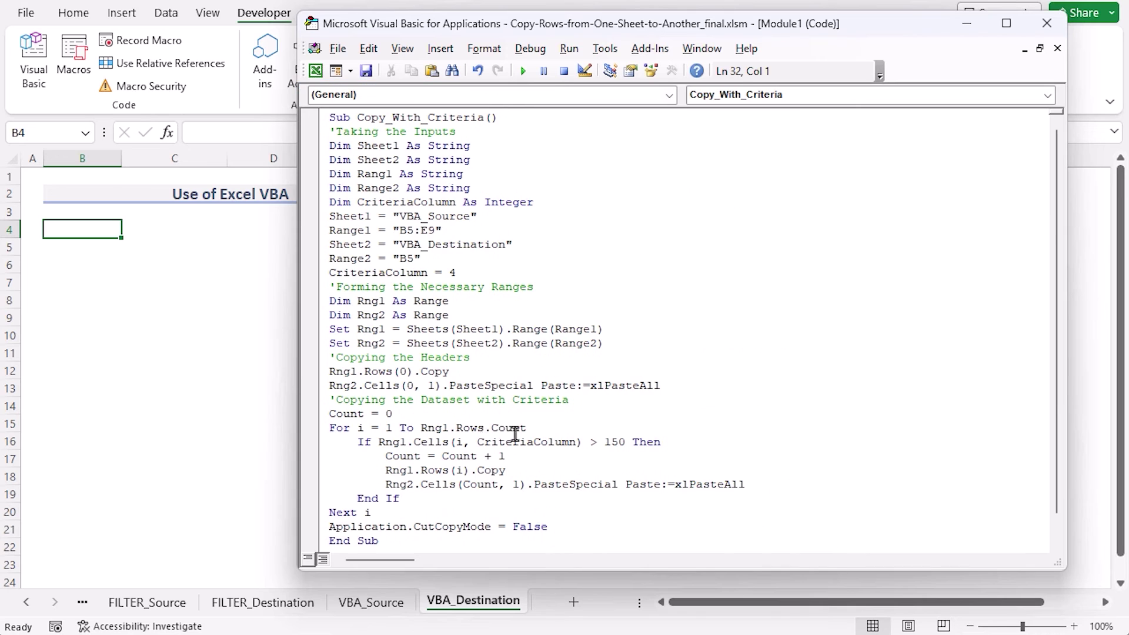
left_click(377, 604)
key("alt+F11")
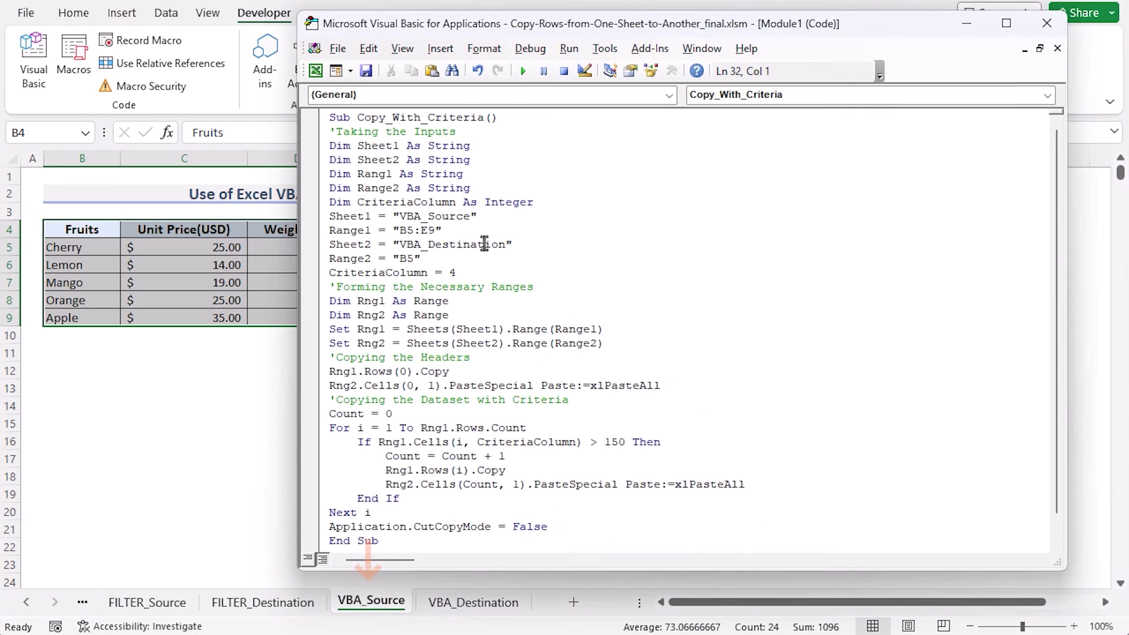
left_click_drag(643, 30, 796, 74)
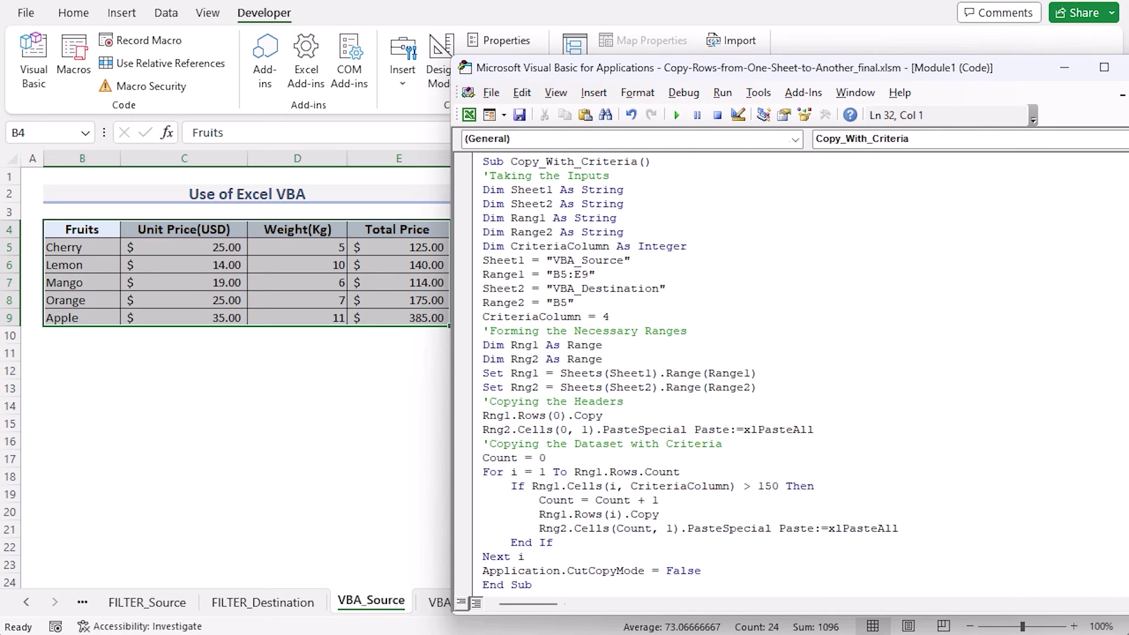
Examine the macro's name, variable declarations and input assignments for the source sheet, destination sheet, ranges and criteria column
left_click_drag(481, 162, 654, 167)
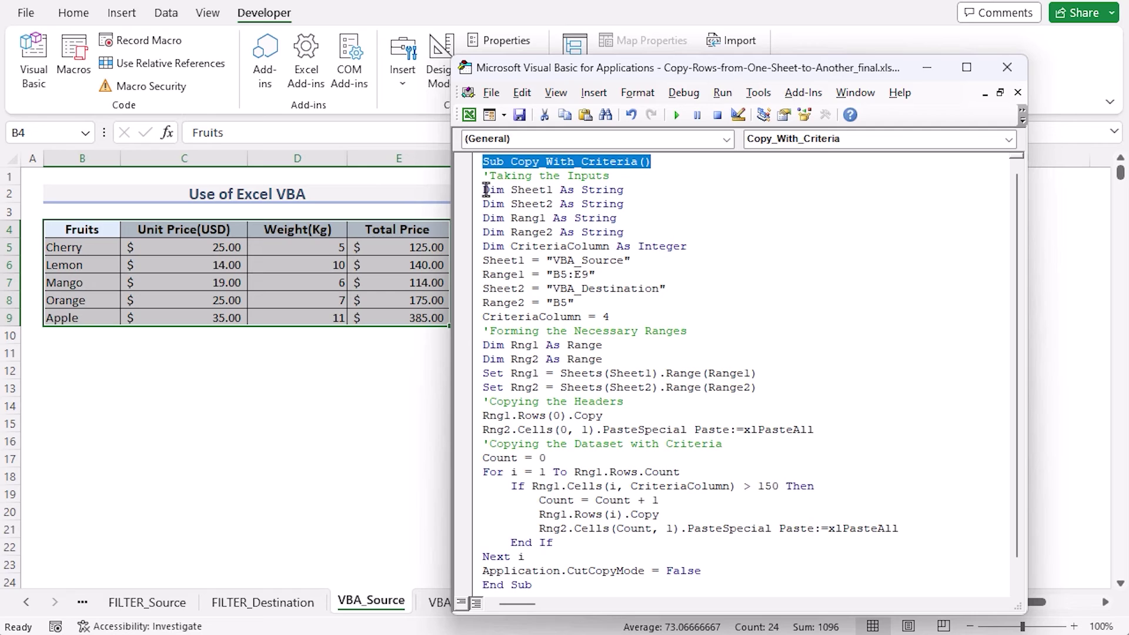
left_click_drag(483, 188, 630, 236)
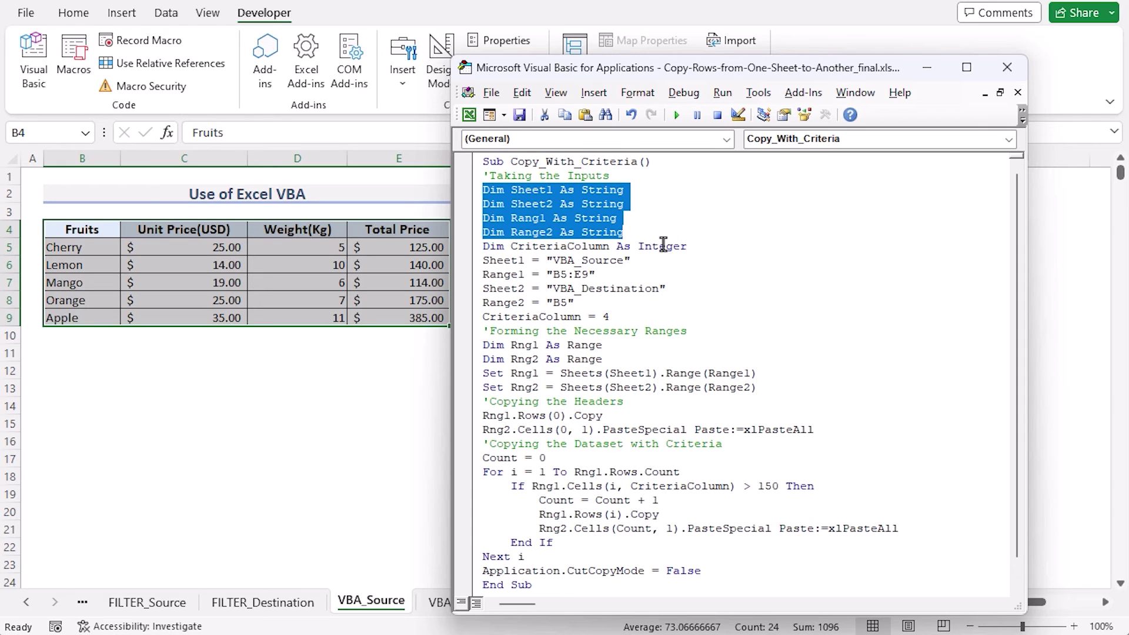
left_click_drag(480, 243, 694, 251)
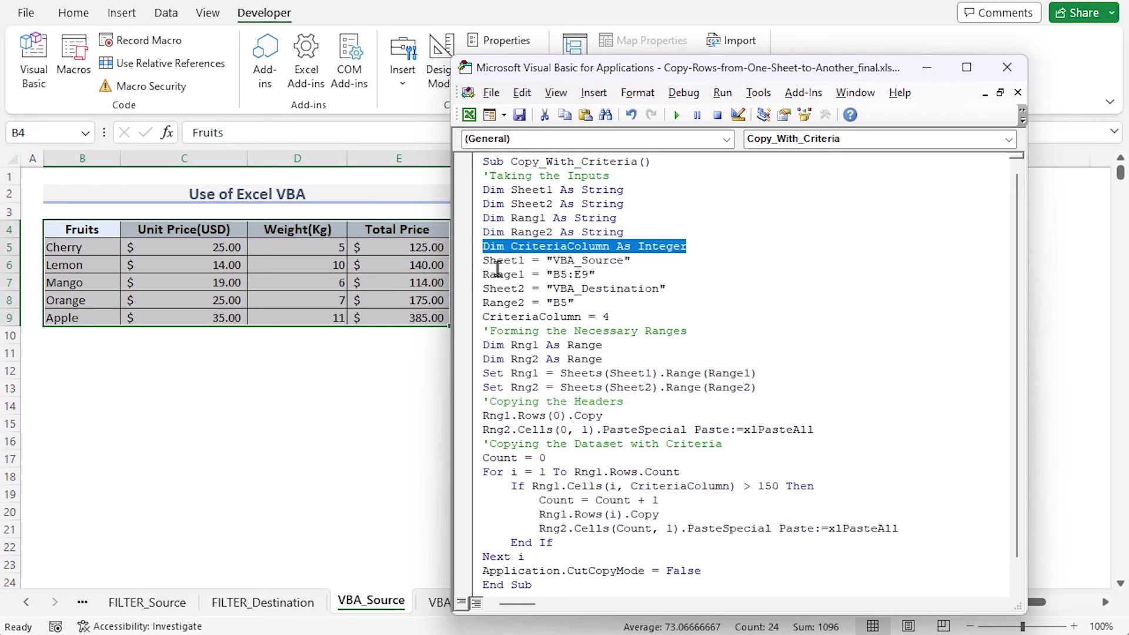
left_click_drag(482, 262, 663, 257)
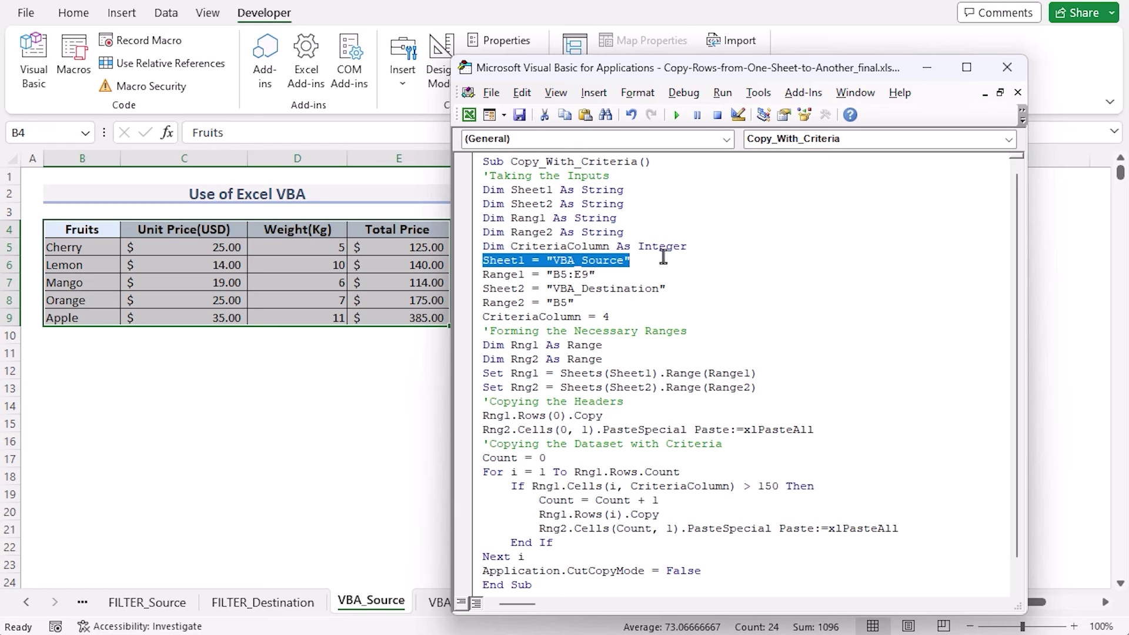
left_click_drag(791, 70, 785, 56)
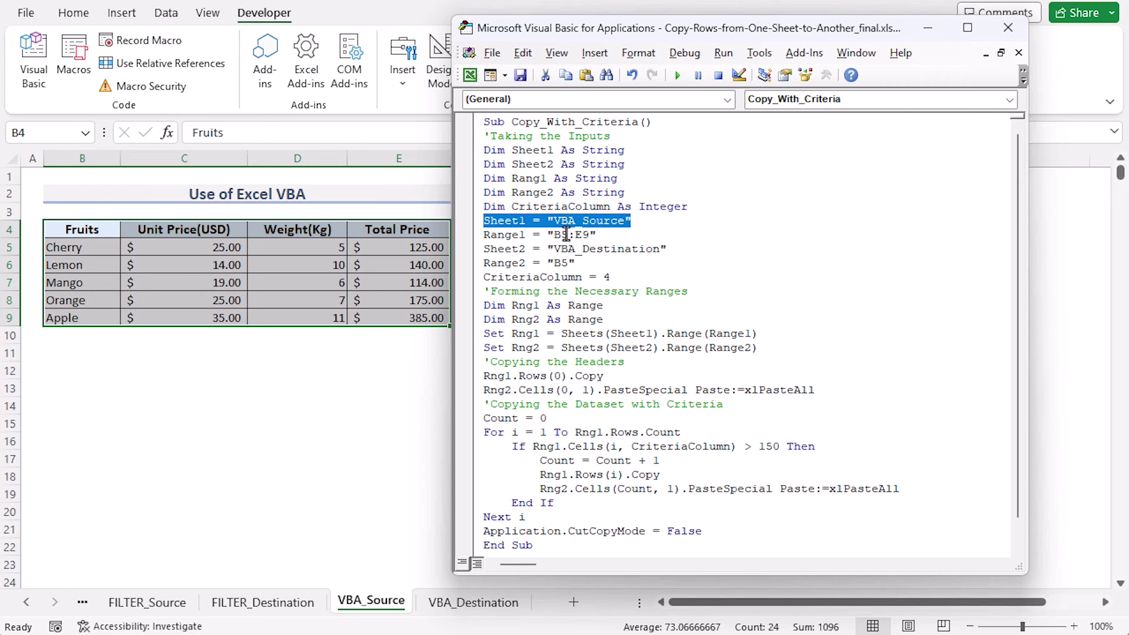
left_click(486, 239)
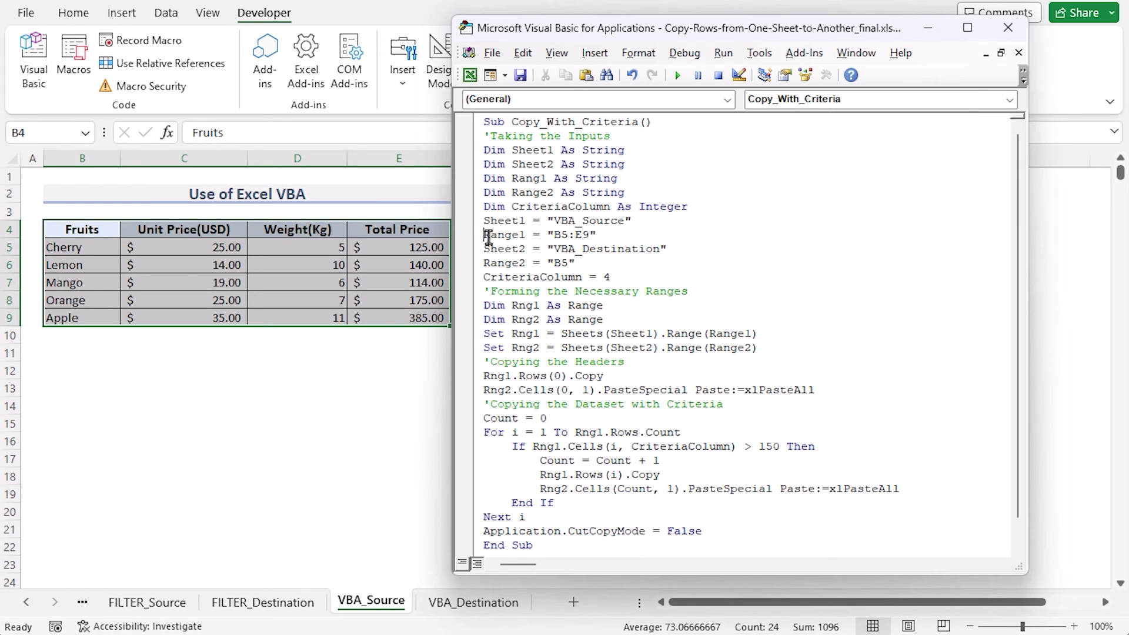
left_click_drag(596, 235, 481, 238)
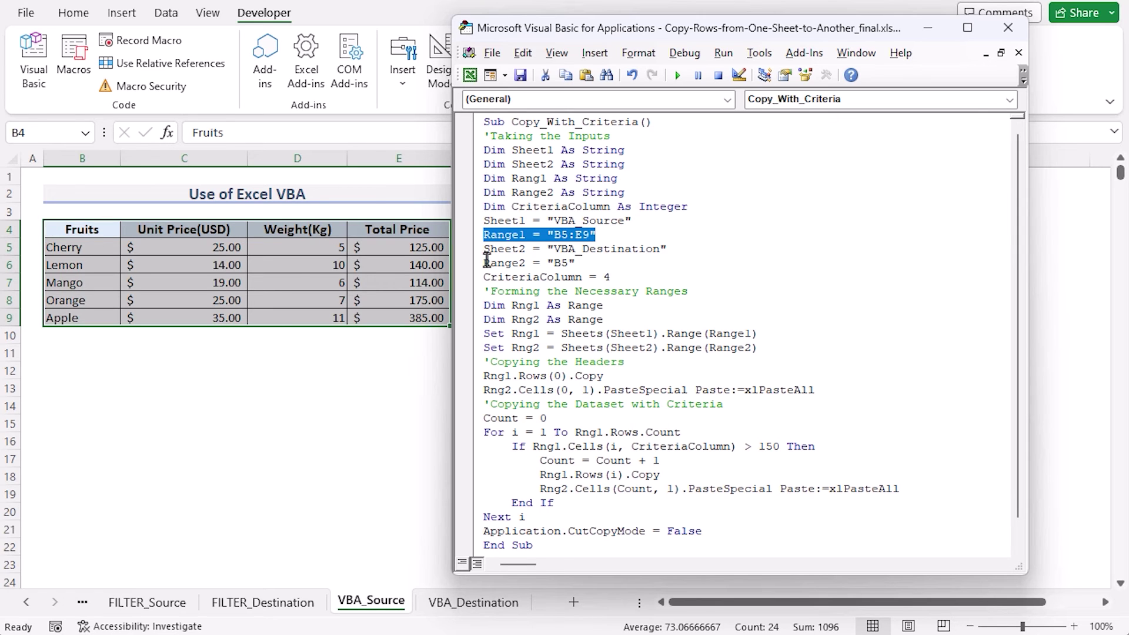
left_click_drag(485, 252, 668, 252)
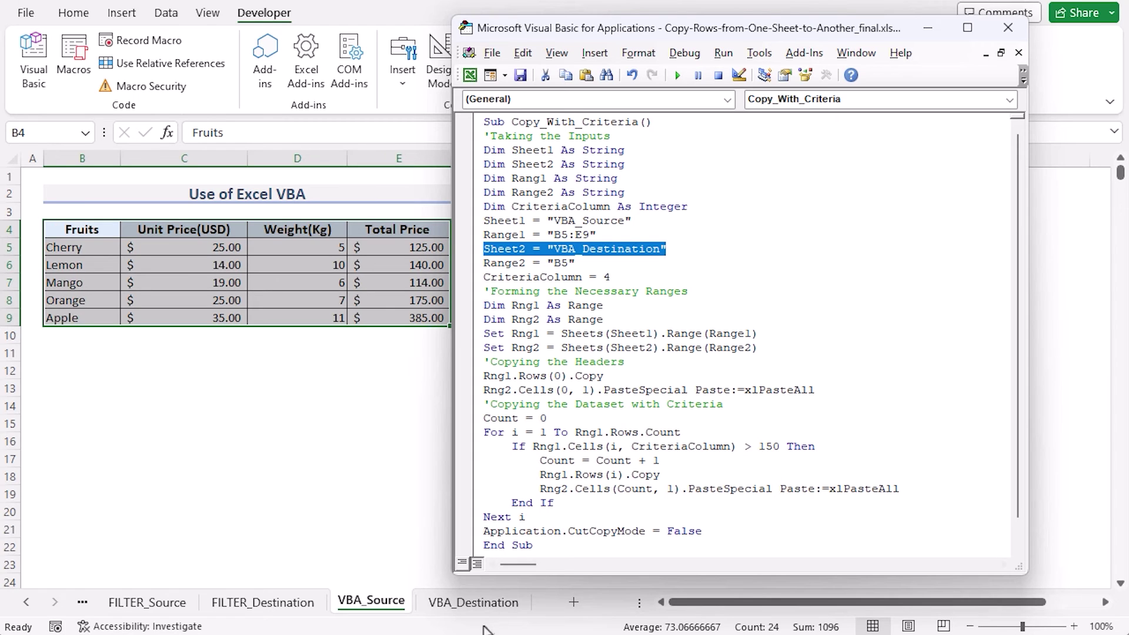
left_click(572, 264)
left_click_drag(572, 264, 553, 264)
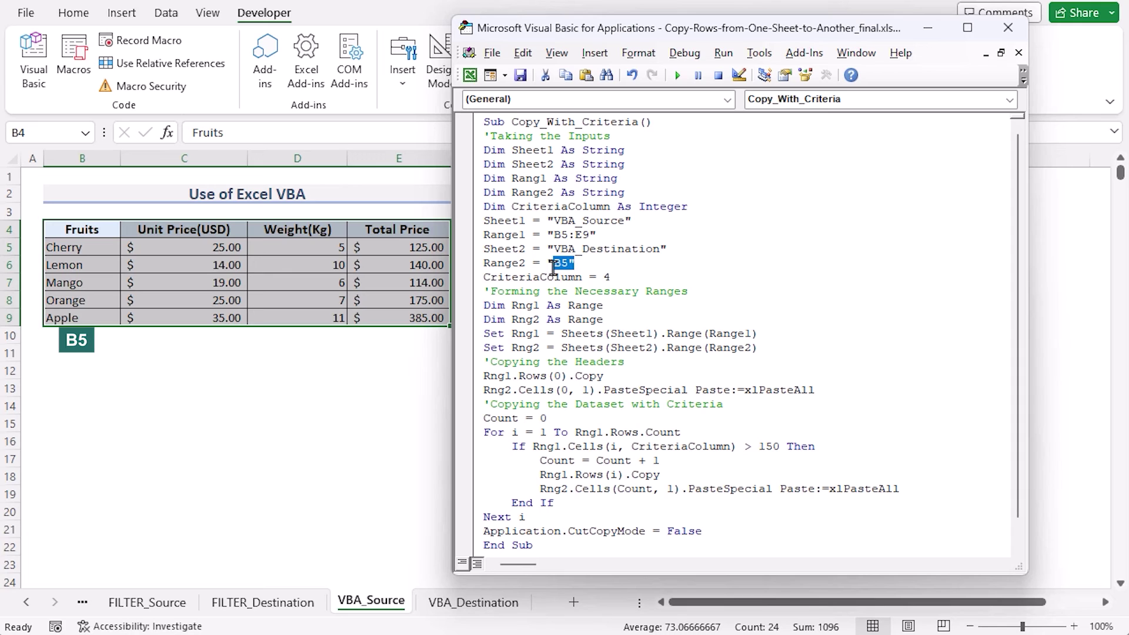
left_click_drag(483, 277, 613, 280)
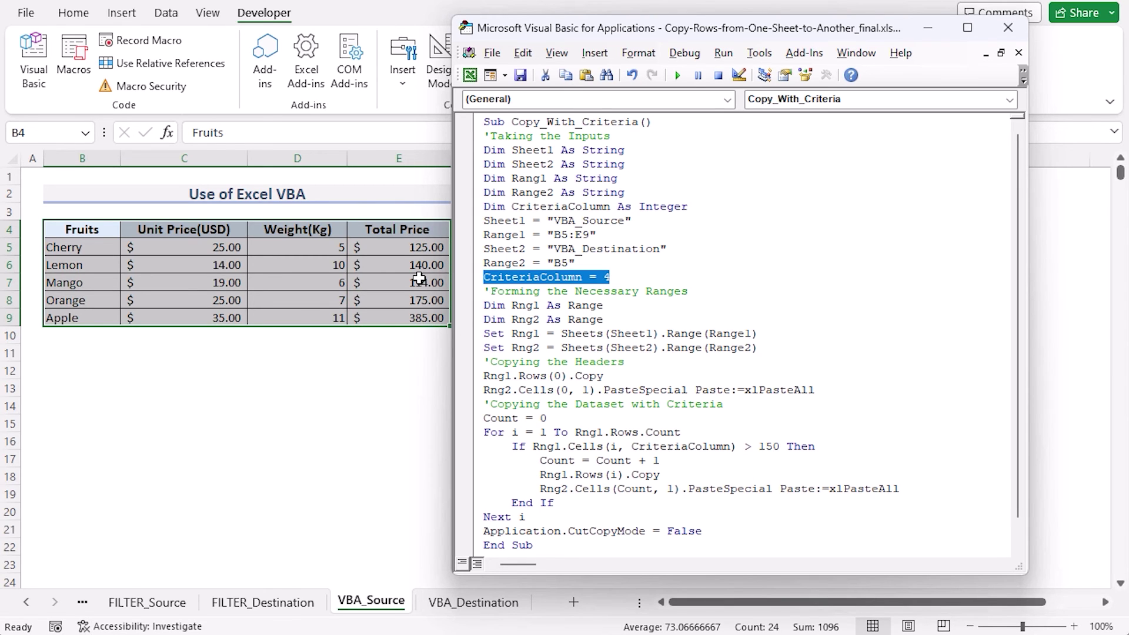
Examine the code lines that form the Rng1 and Rng2 ranges and copy the headers to the destination
left_click_drag(694, 292, 480, 298)
left_click_drag(609, 321, 483, 306)
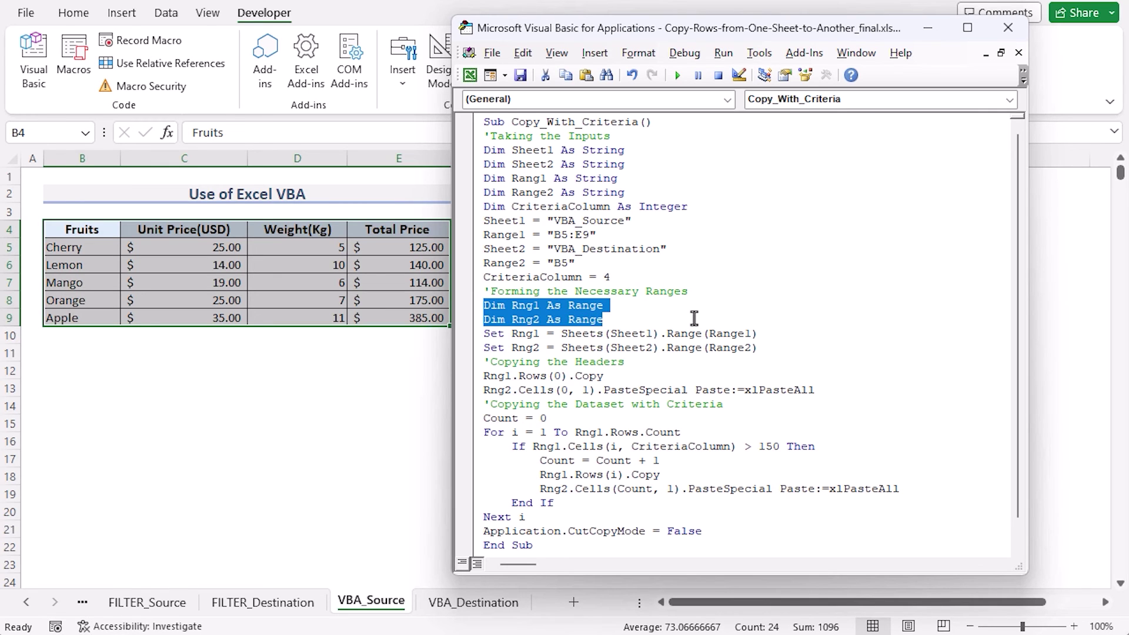
left_click_drag(484, 334, 764, 353)
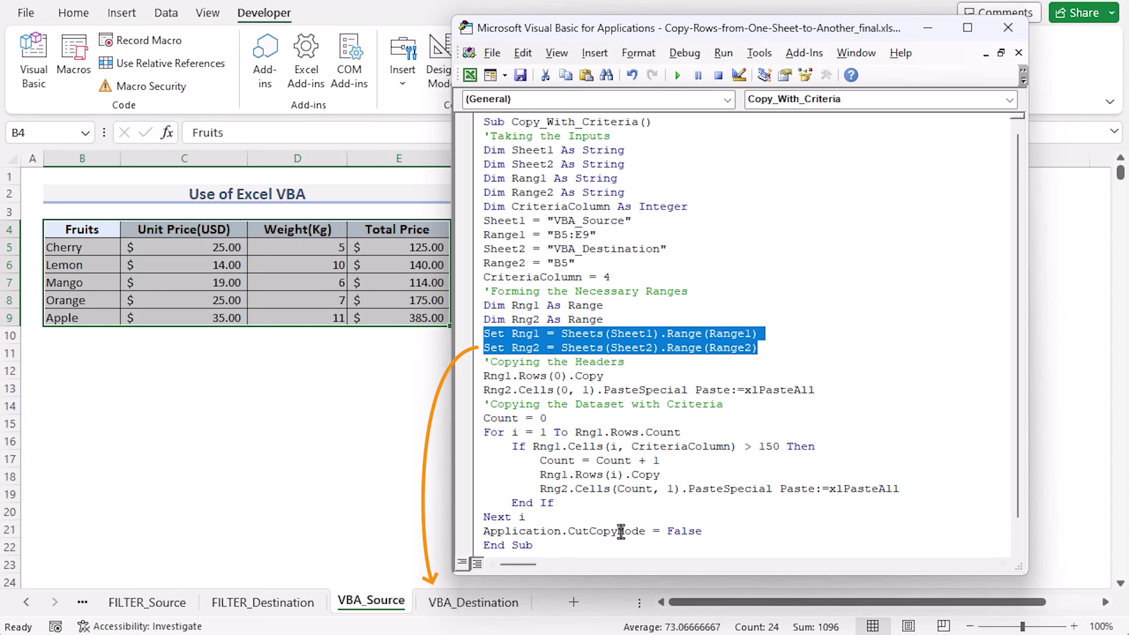
left_click_drag(638, 366, 492, 363)
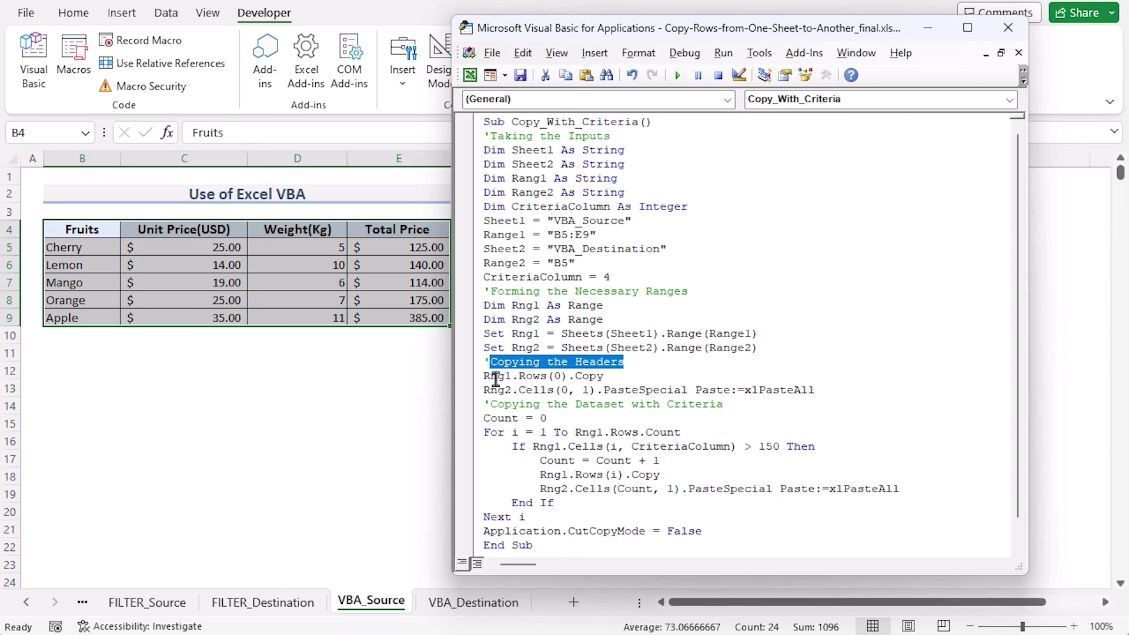
left_click_drag(484, 376, 622, 377)
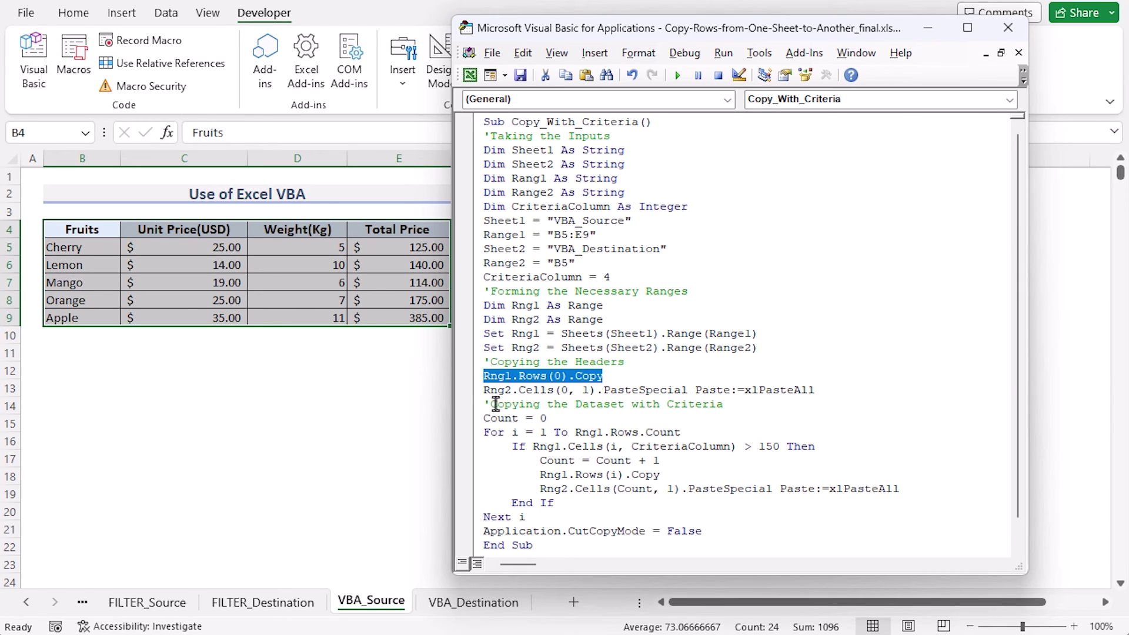
left_click_drag(484, 394, 817, 390)
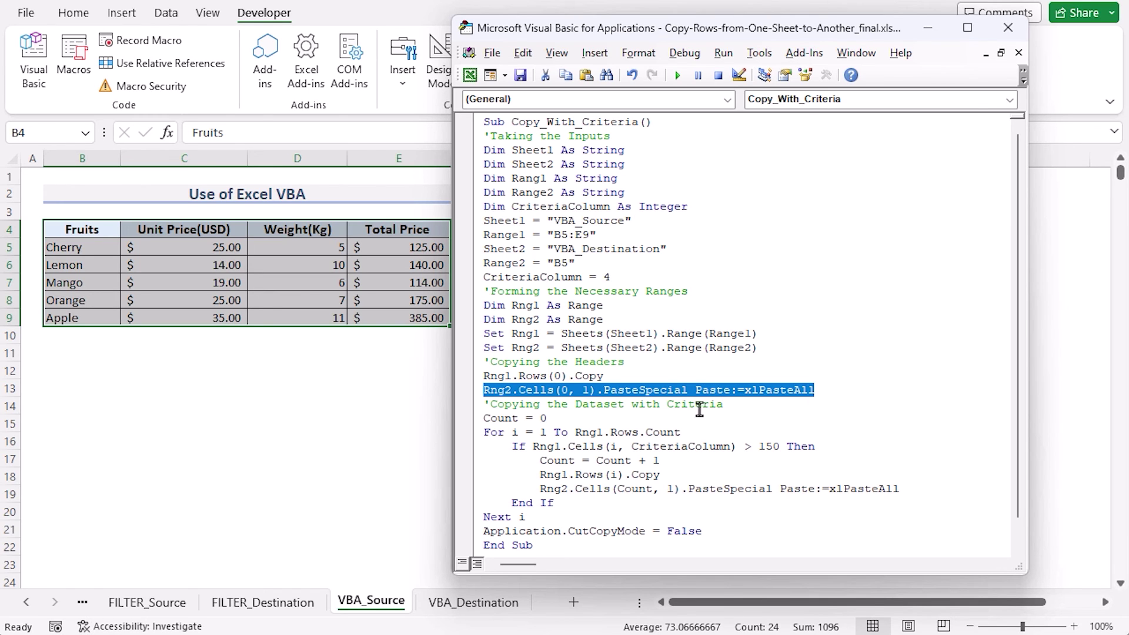
Examine the counter, For loop and If condition that copy matching rows, through to the macro's closing lines
left_click(719, 405)
left_click_drag(719, 405, 489, 409)
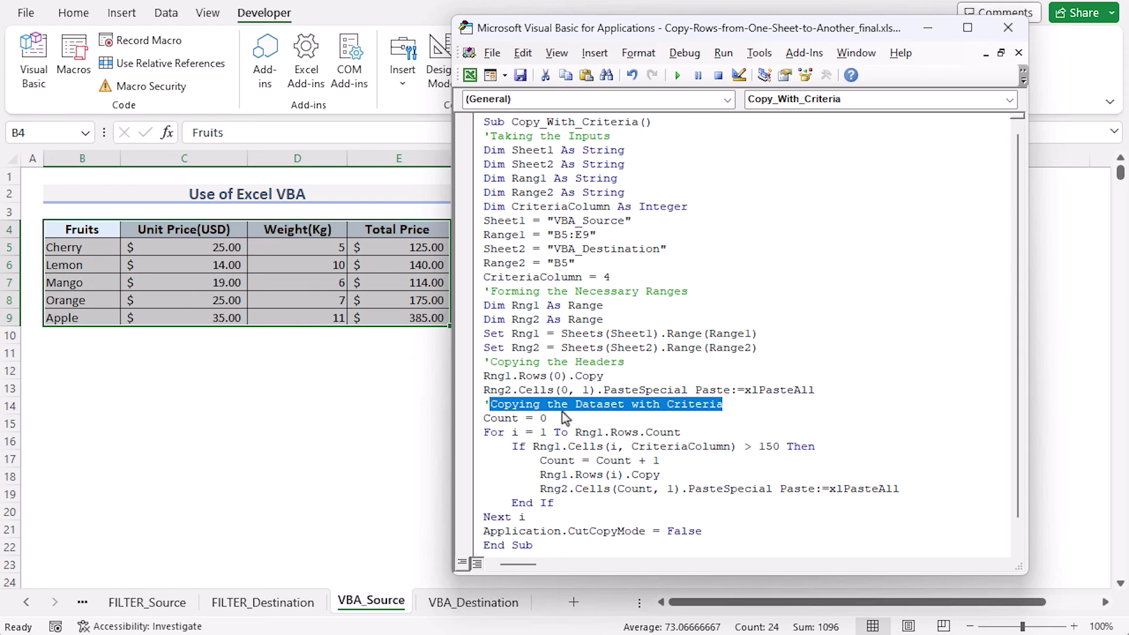
left_click_drag(556, 419, 481, 422)
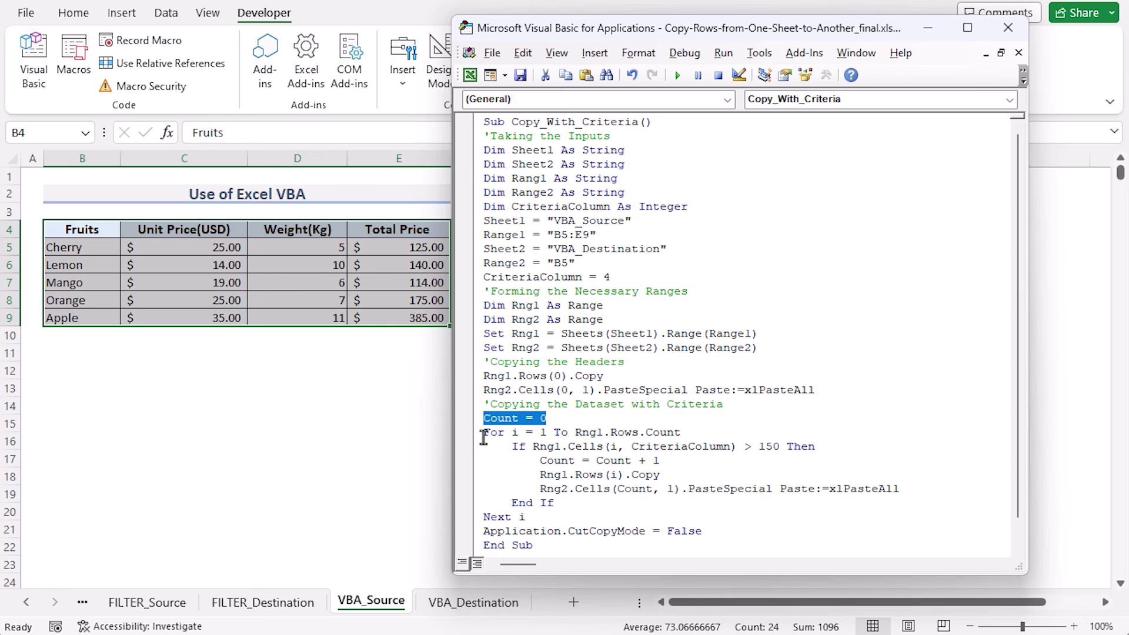
left_click_drag(484, 435, 690, 431)
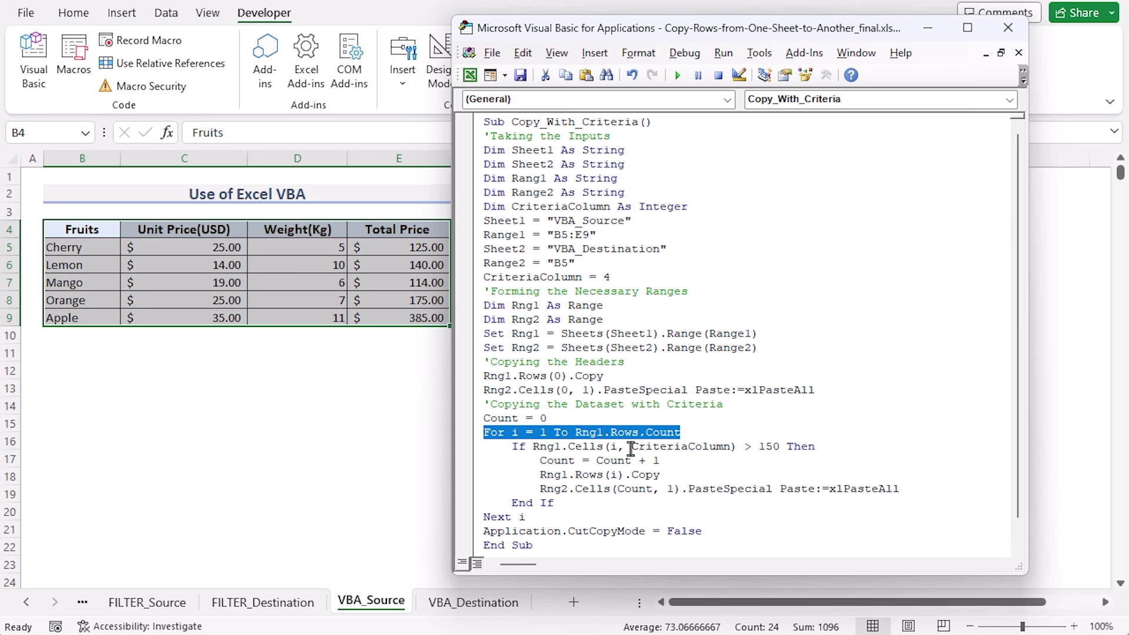
left_click_drag(511, 447, 790, 445)
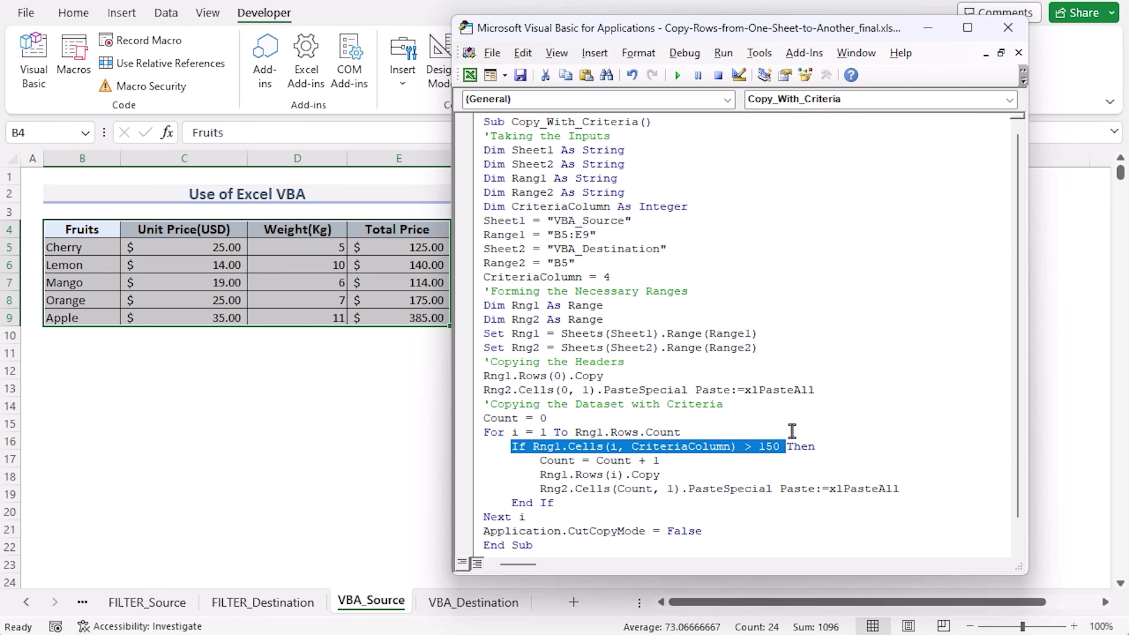
left_click_drag(541, 461, 667, 458)
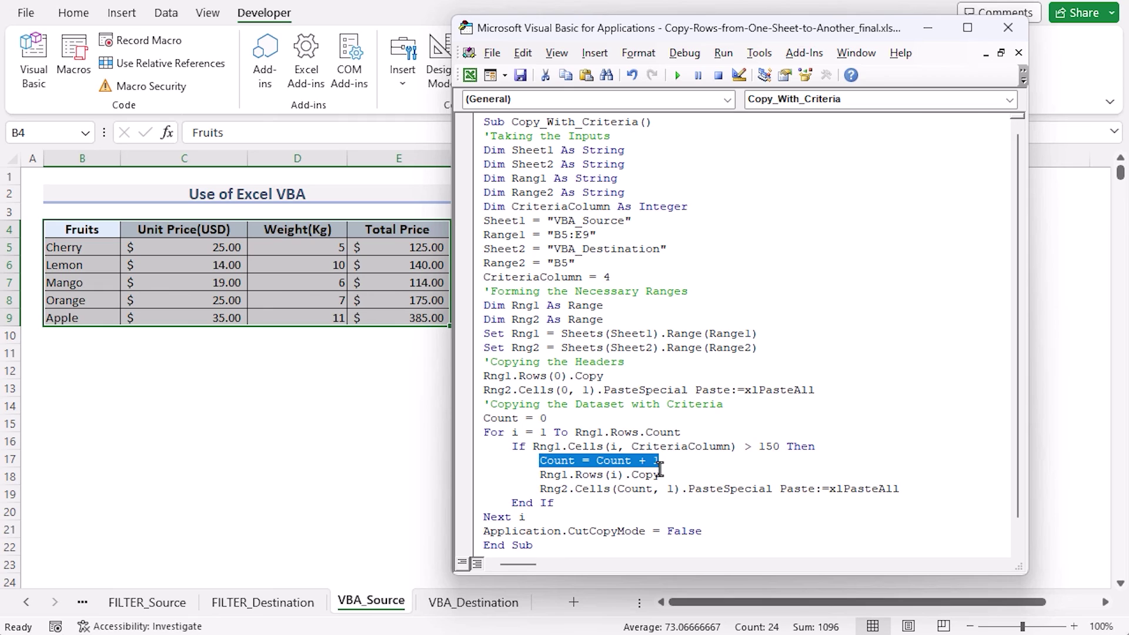
left_click(540, 474)
left_click_drag(540, 474, 660, 475)
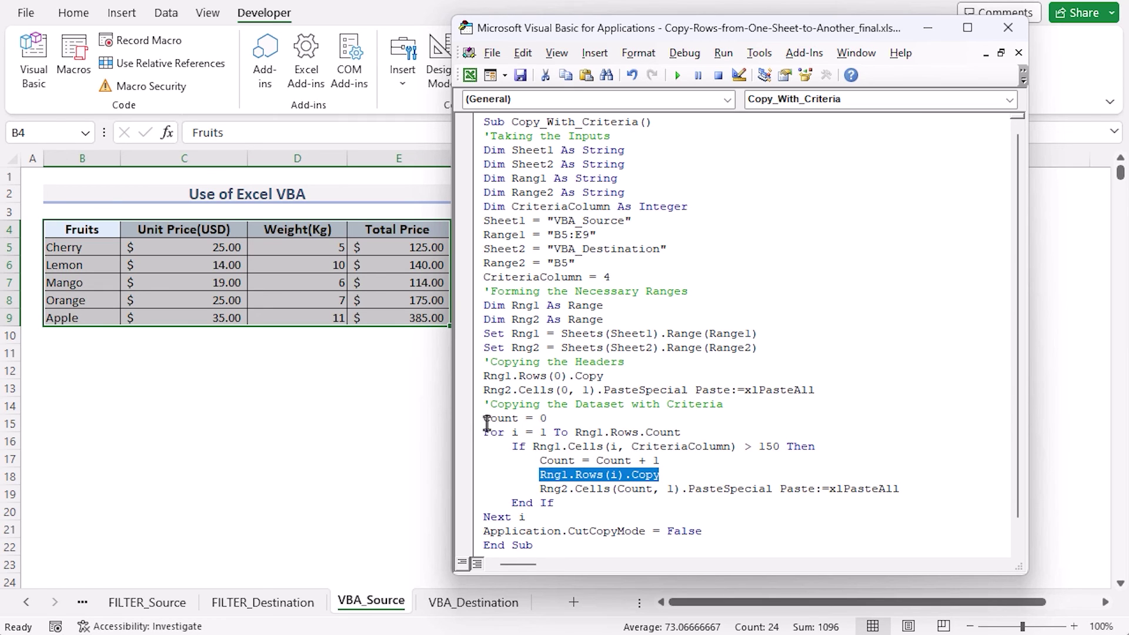
left_click_drag(540, 490, 898, 492)
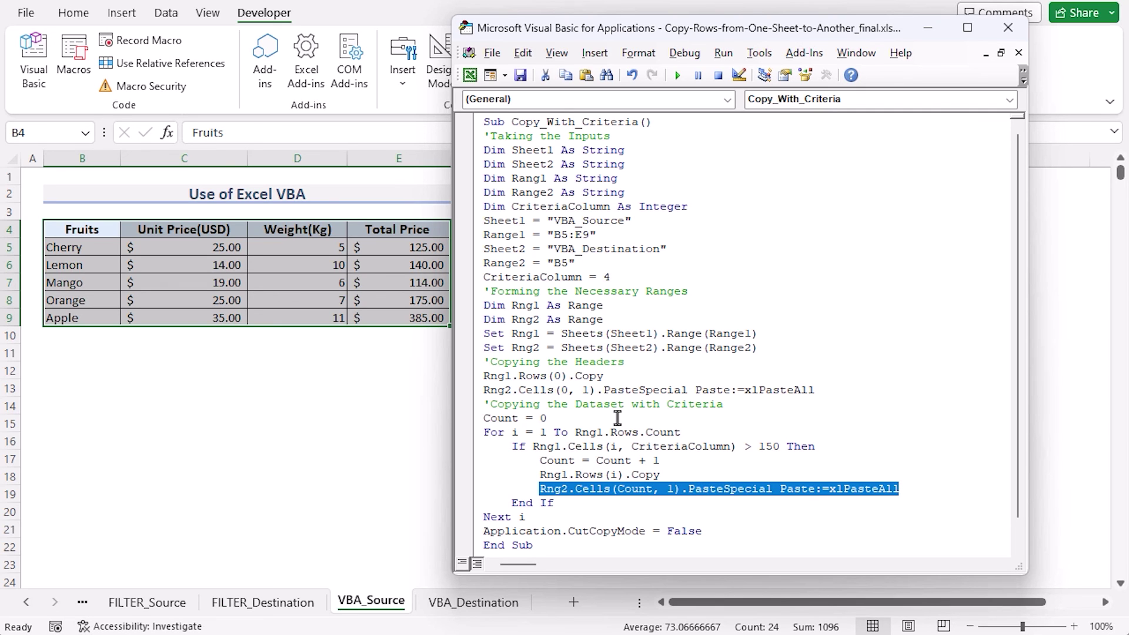
left_click(585, 506)
left_click(497, 505, "shift")
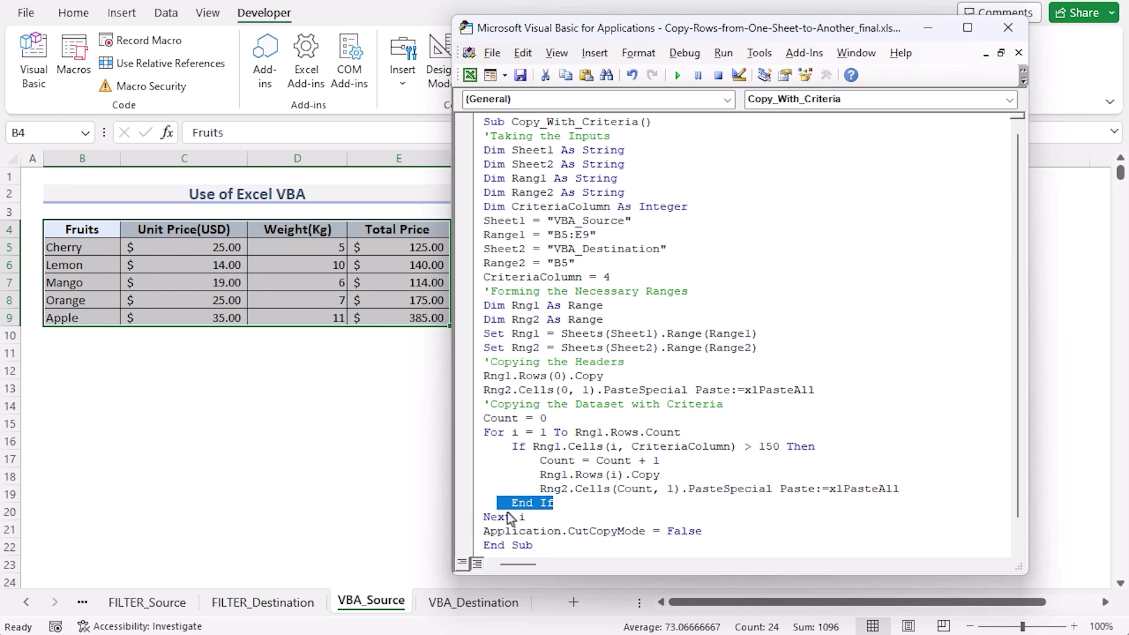
left_click_drag(525, 518, 478, 520)
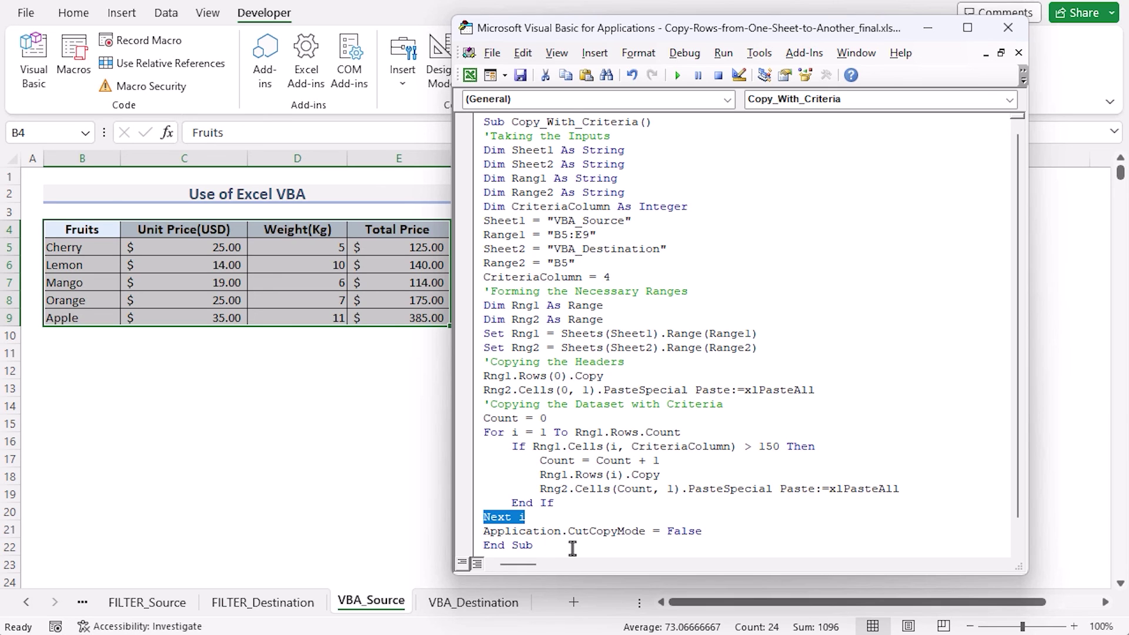
left_click_drag(704, 532, 479, 546)
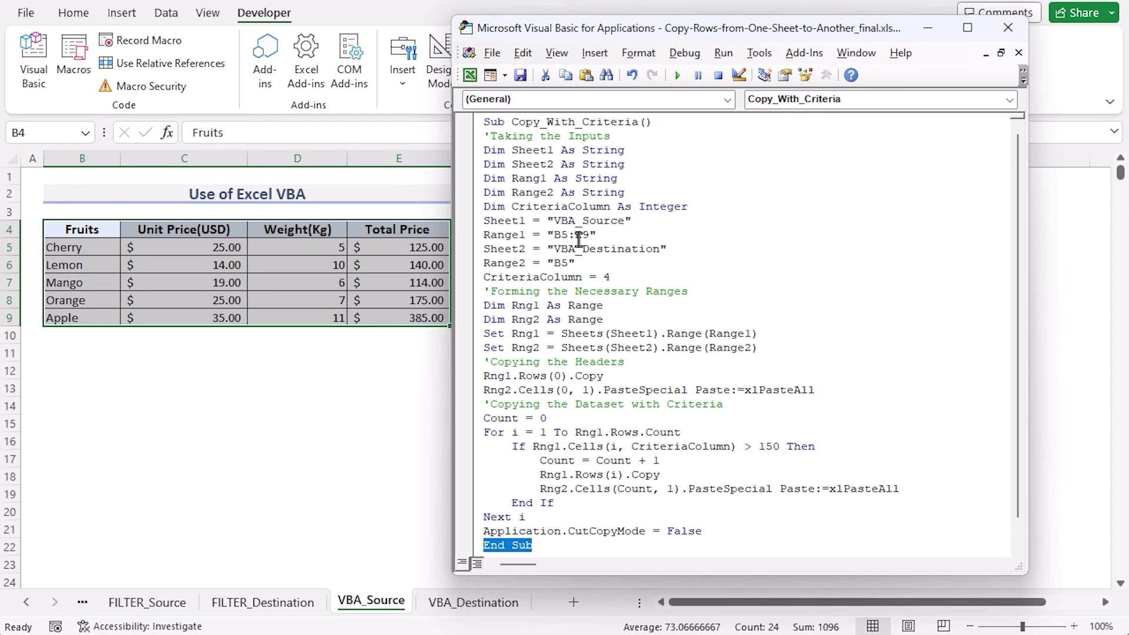
Run the Copy_With_Criteria macro with the VBA_Destination sheet in view, and check its greater-than-150 condition
left_click(486, 602)
key("alt+F11")
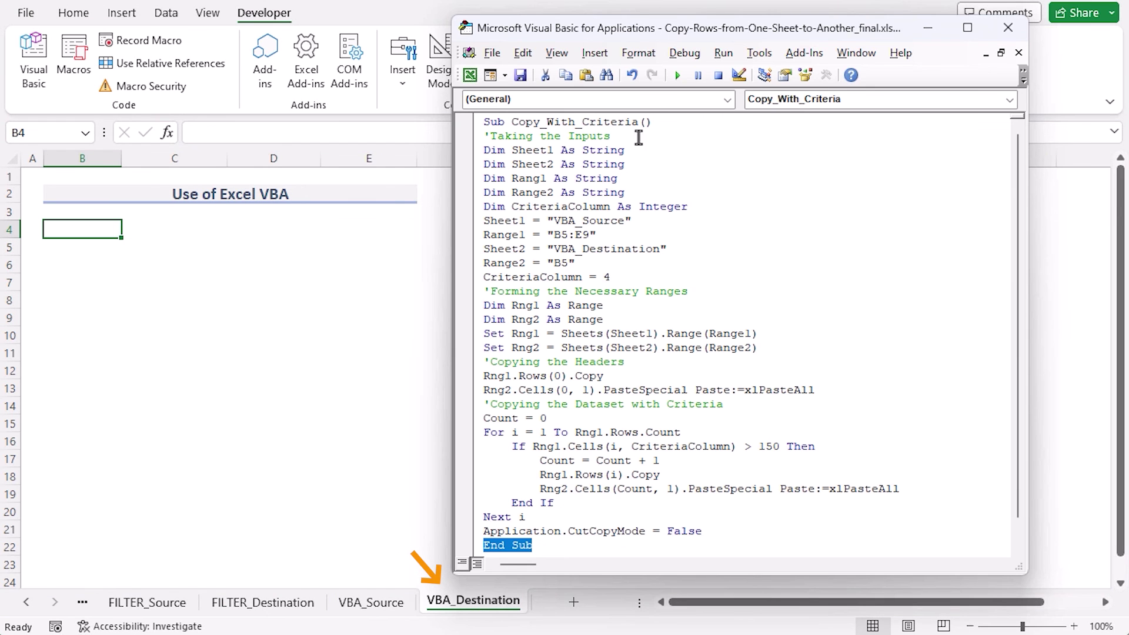
left_click(722, 53)
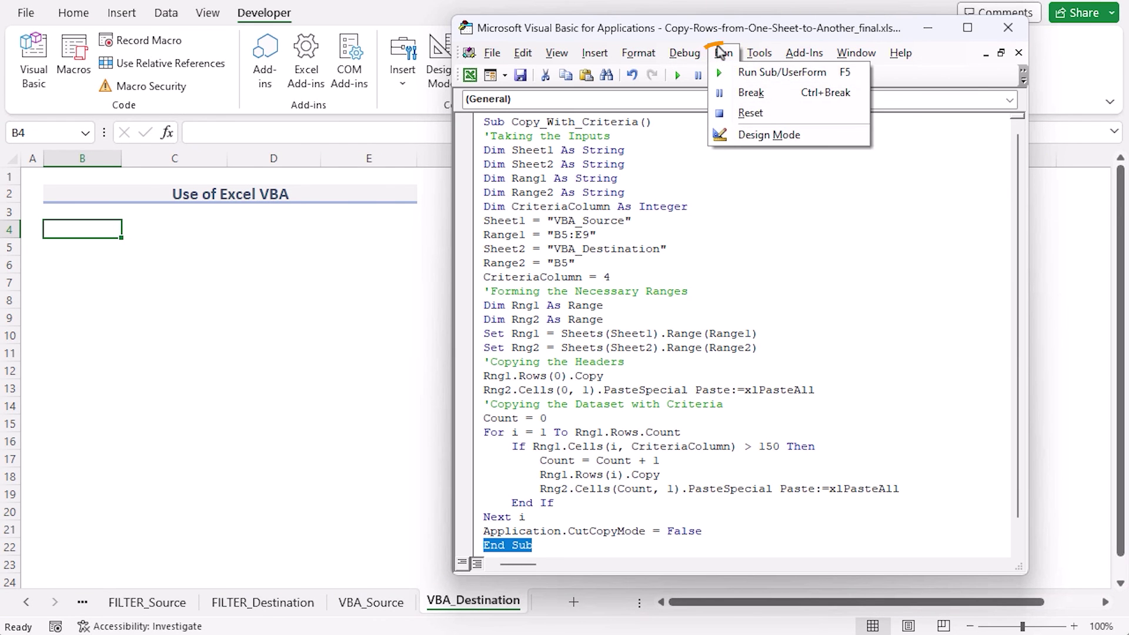
left_click(740, 72)
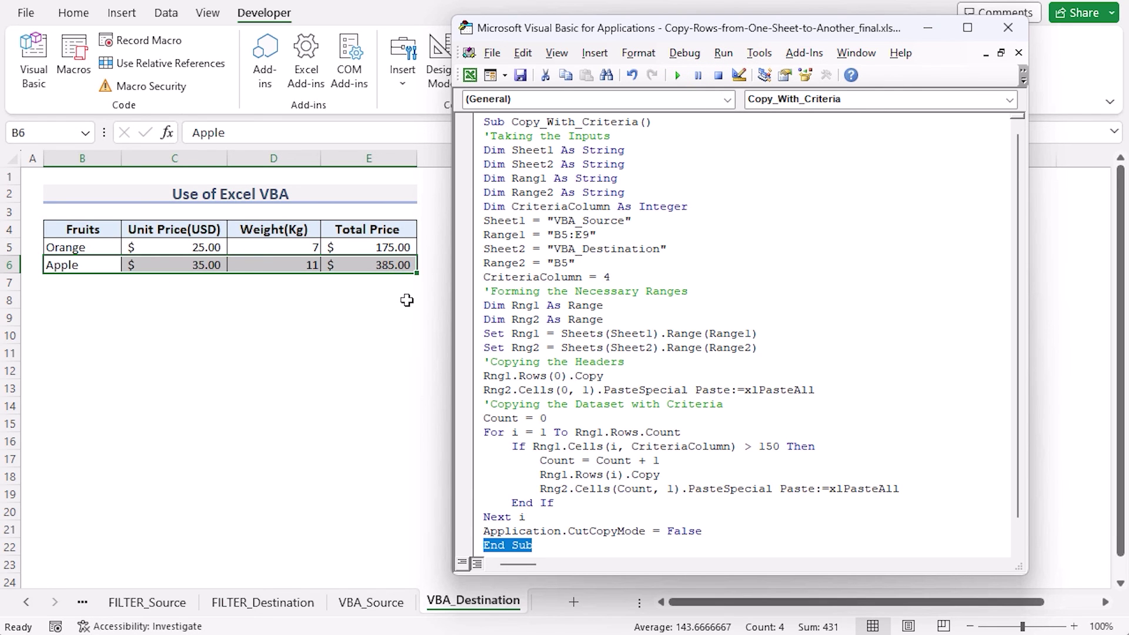
left_click(779, 448)
left_click_drag(779, 448, 533, 448)
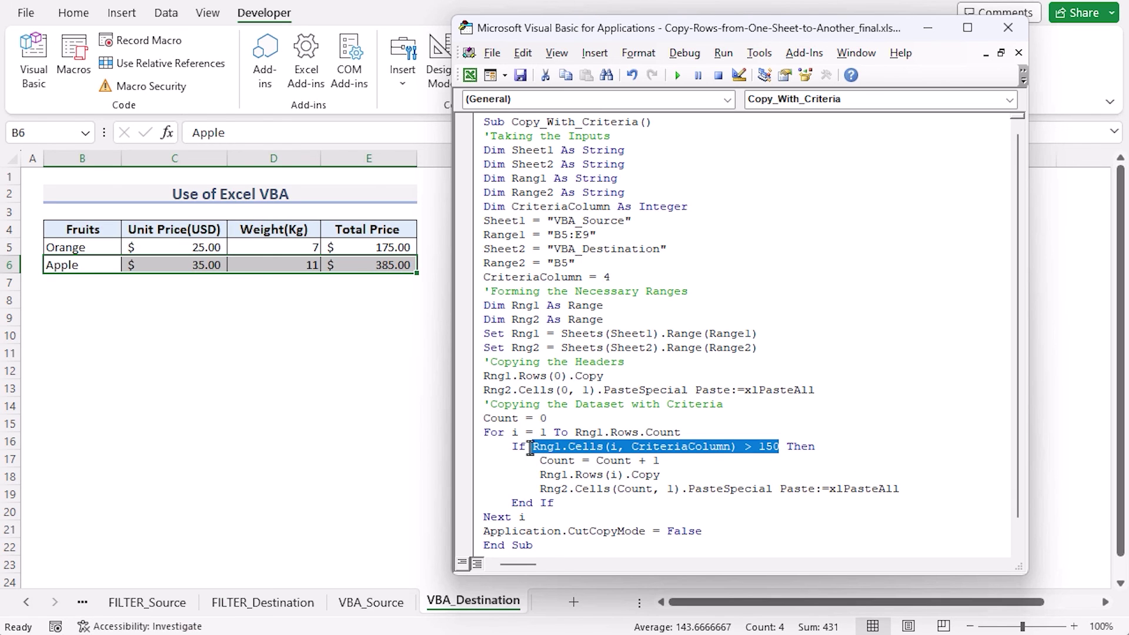
left_click(770, 394)
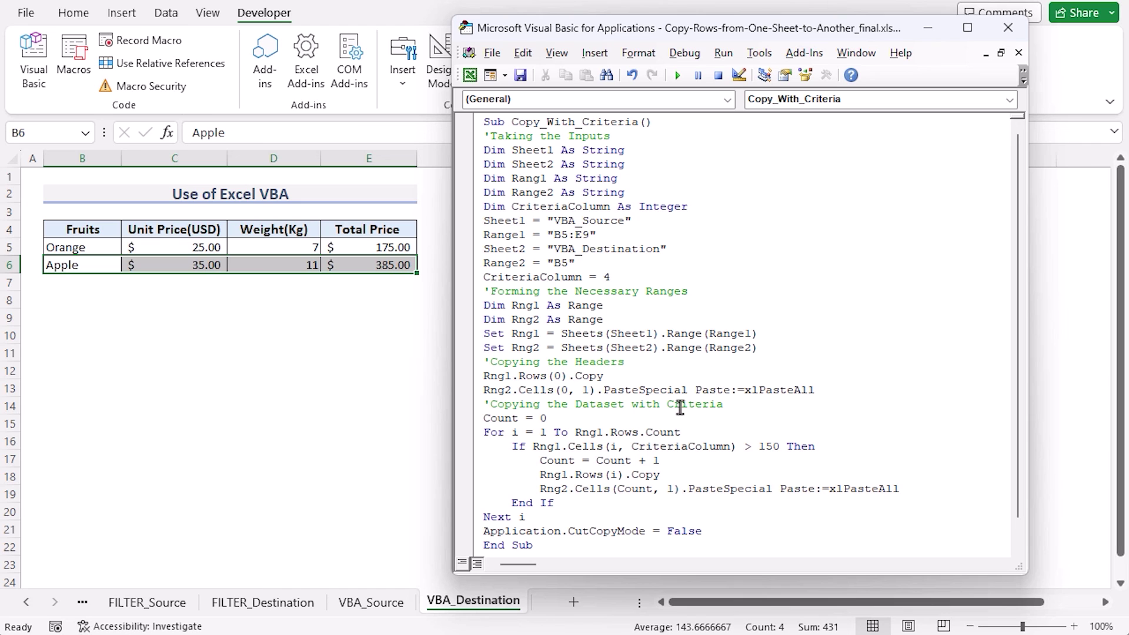
Delete rows 4 to 6 on the VBA_Destination sheet and reopen the macro code in the Visual Basic editor
left_click(5, 232)
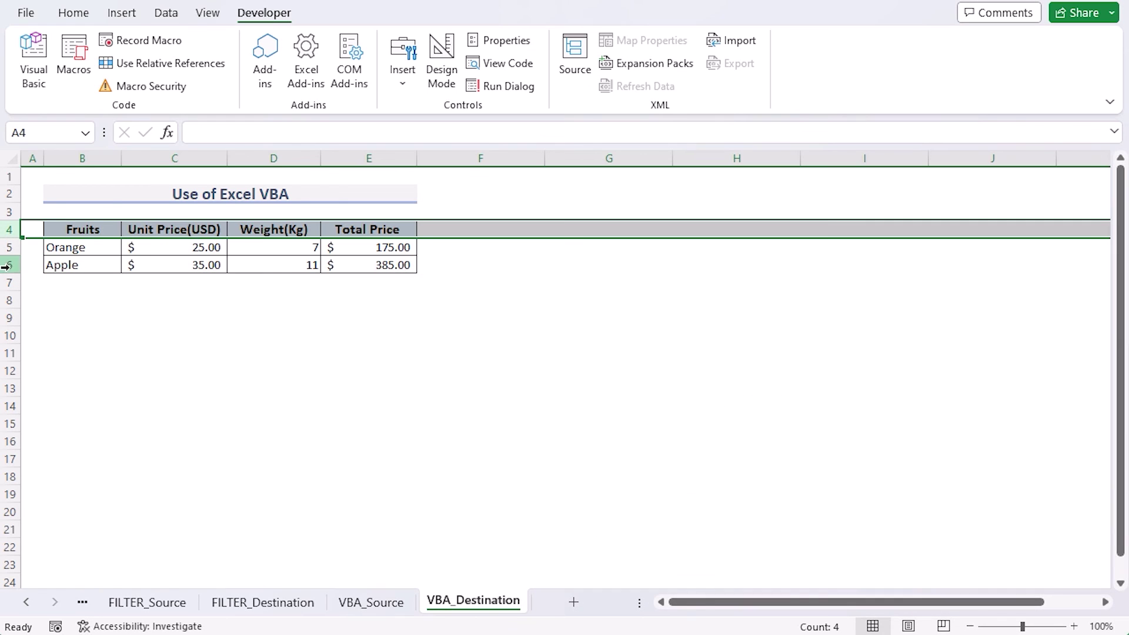
left_click(8, 265, "shift")
right_click(10, 267)
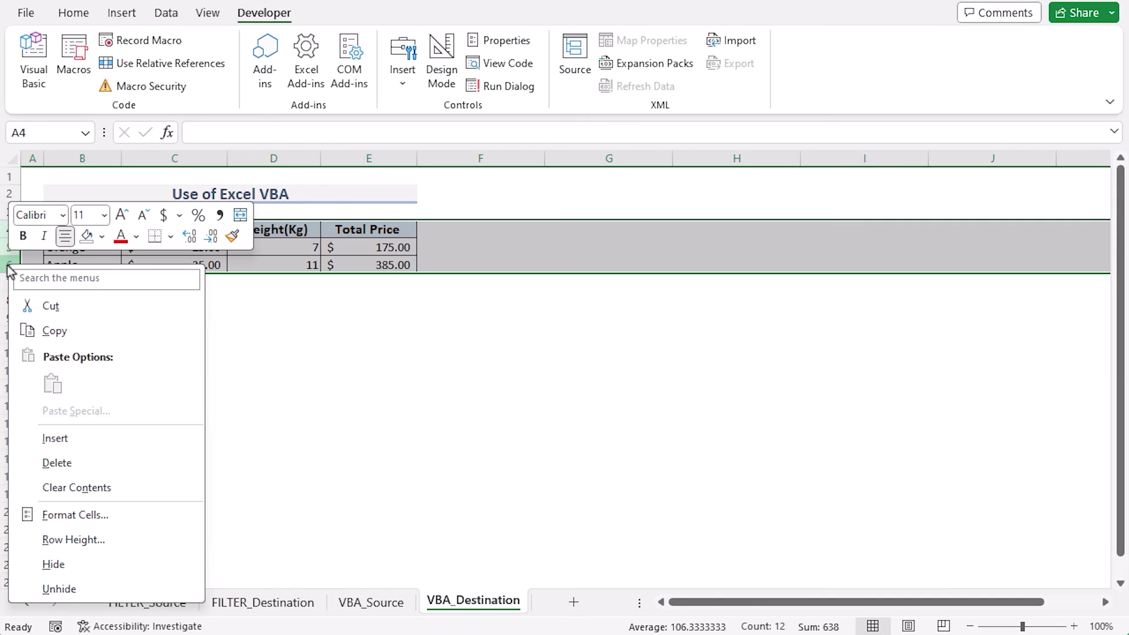
left_click(71, 459)
left_click(41, 75)
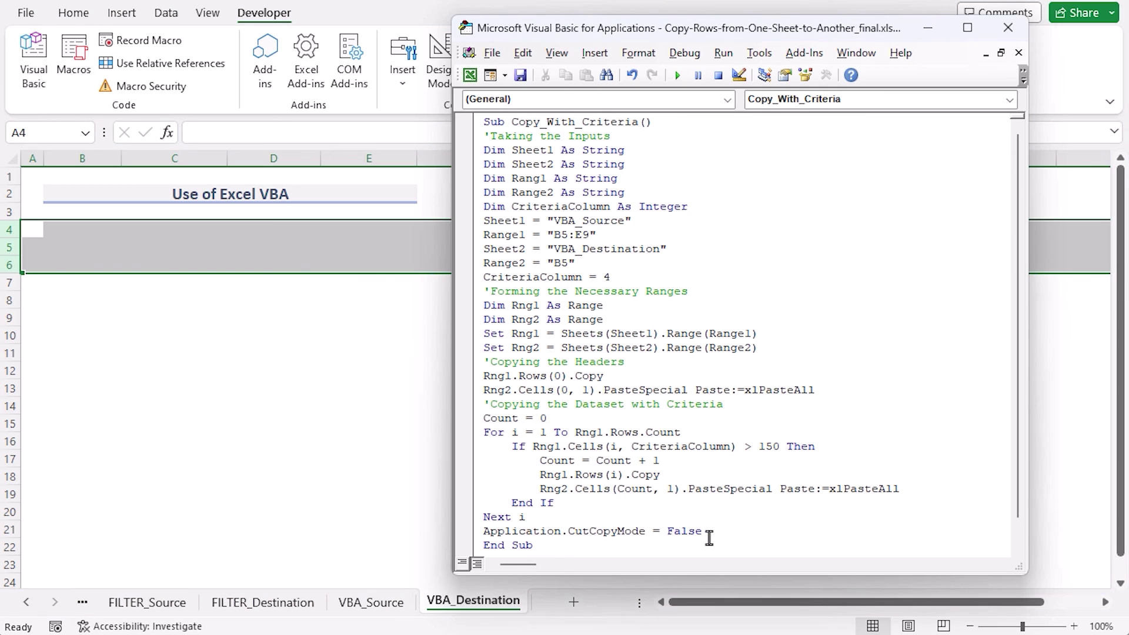
Change the macro's If condition to greater than 300 and run the macro again
double_click(777, 448)
left_click(724, 52)
left_click(740, 73)
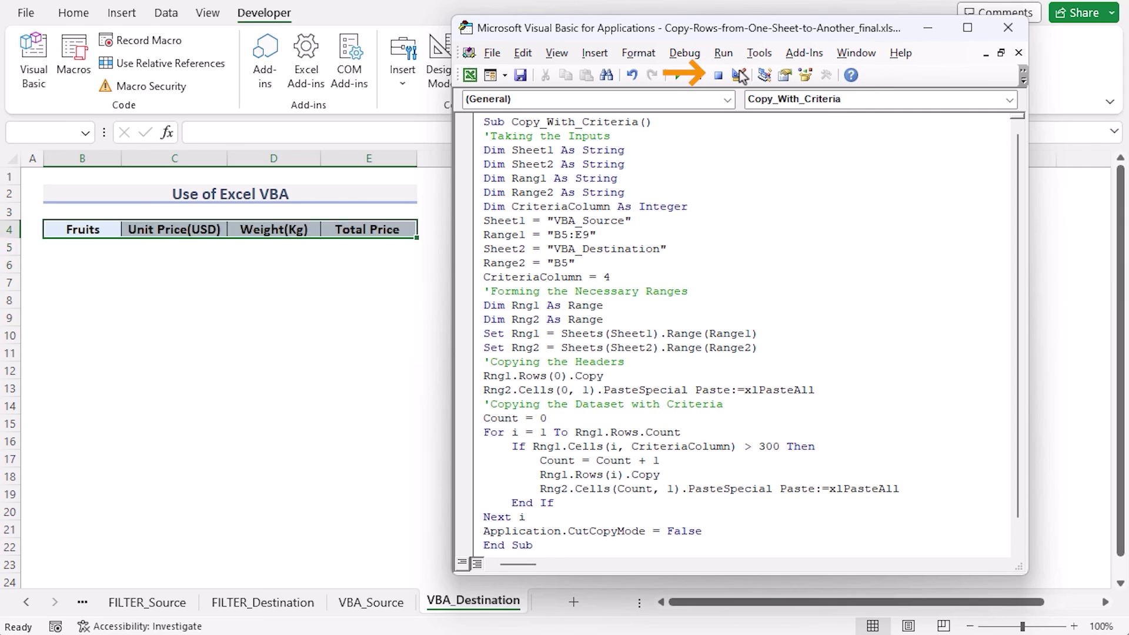